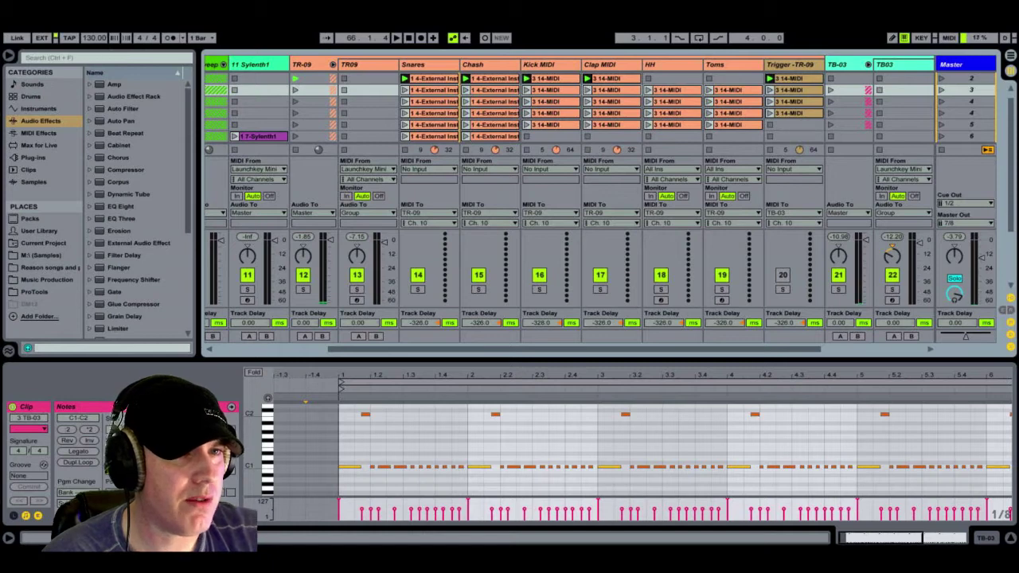
# - Open the Link/MIDI preferences and examine the clock sync settings of the TR-09 and TB-3 input ports
pyautogui.click(113, 24)
pyautogui.click(181, 344)
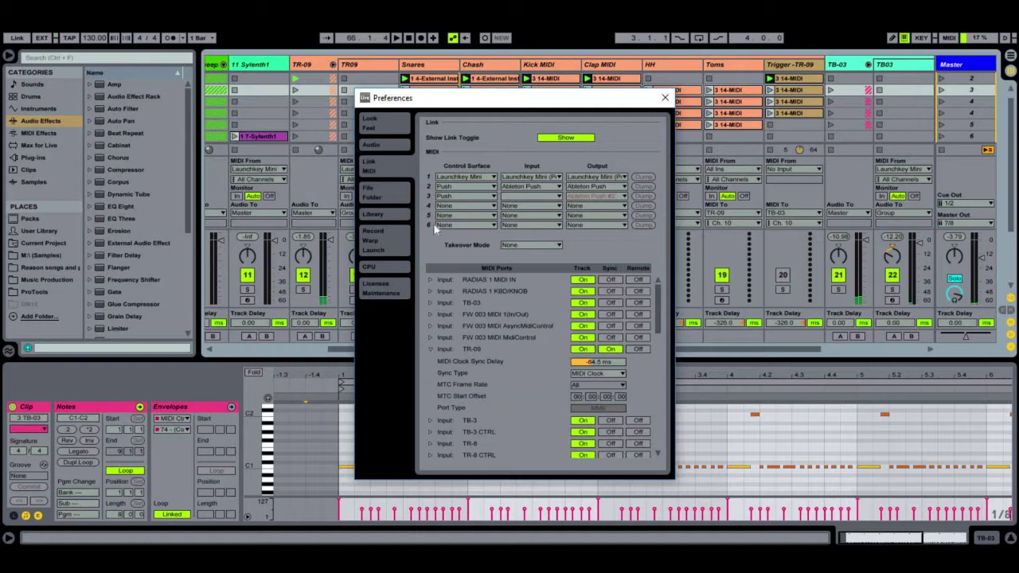
pyautogui.scroll(-1, 522, 381)
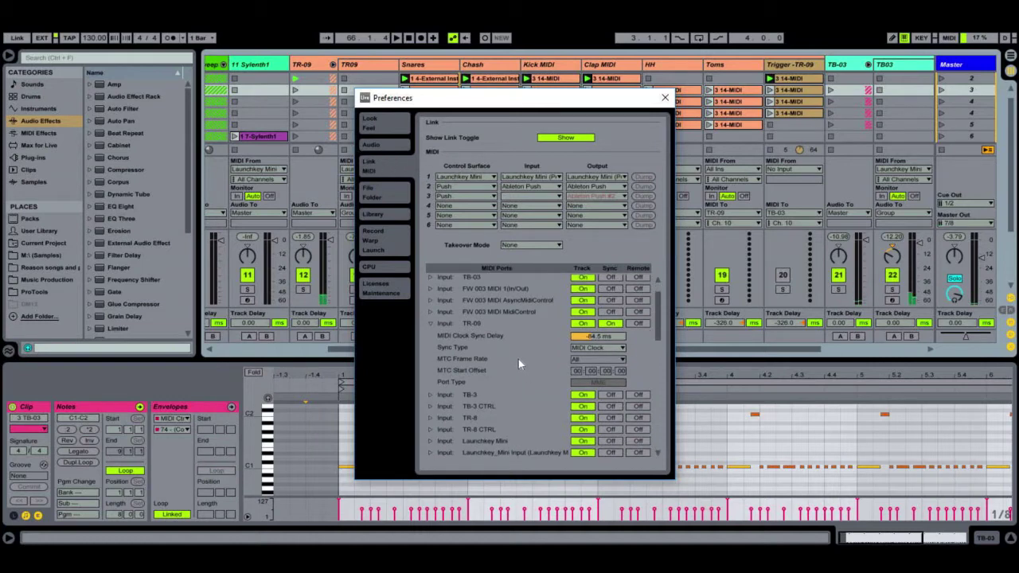
pyautogui.scroll(-1, 520, 381)
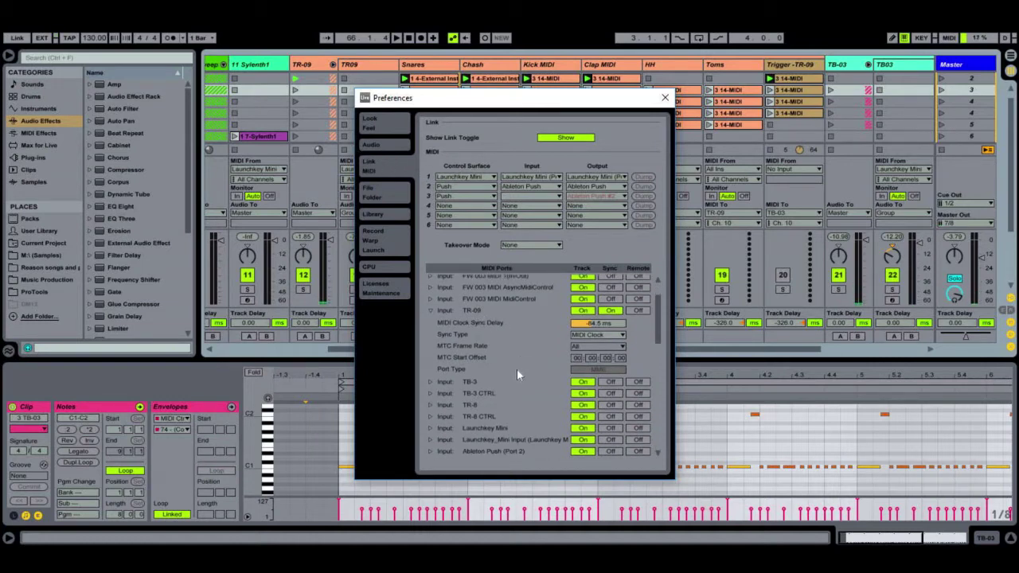
pyautogui.click(430, 383)
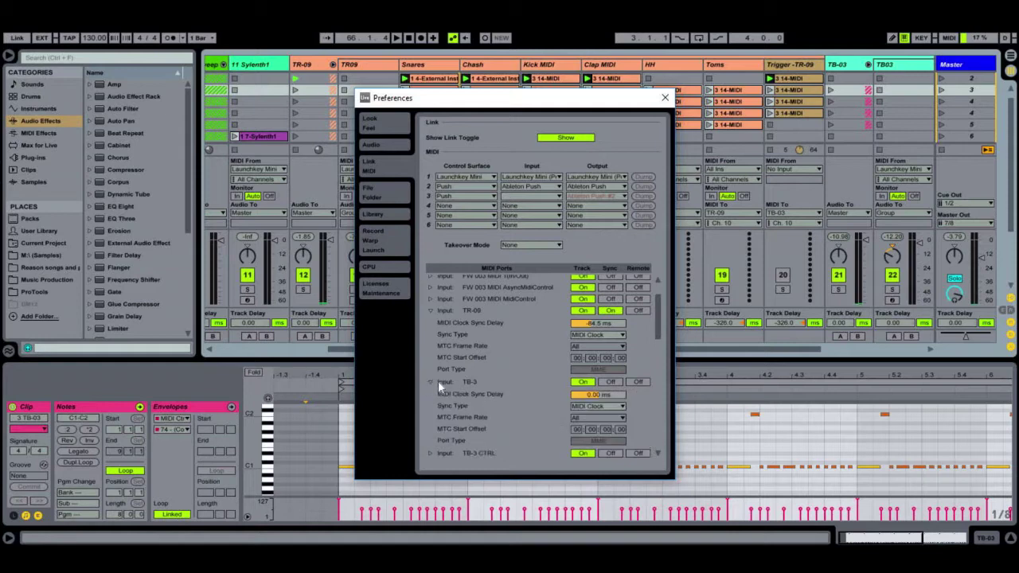
pyautogui.click(430, 311)
# - Review the remaining MIDI input and output ports, expand the TR-09 input's sync settings again, and close the preferences
pyautogui.scroll(-1, 522, 398)
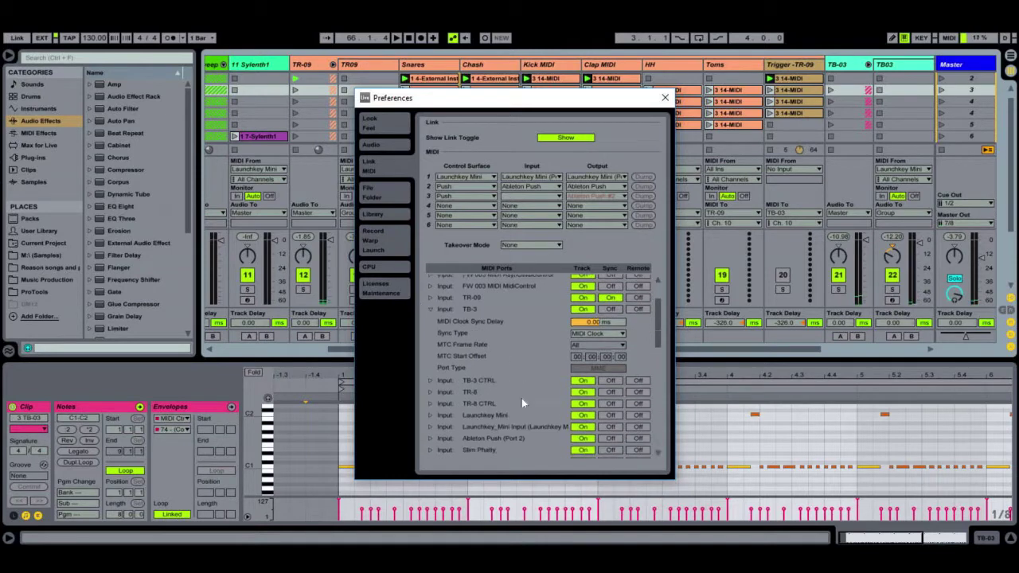
pyautogui.scroll(-10, 522, 398)
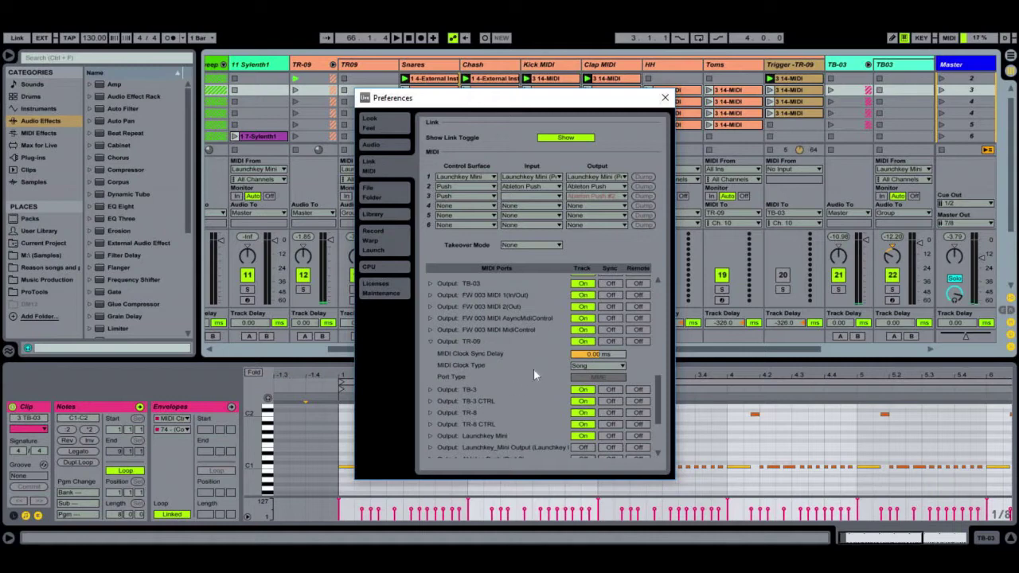
pyautogui.scroll(-4, 532, 371)
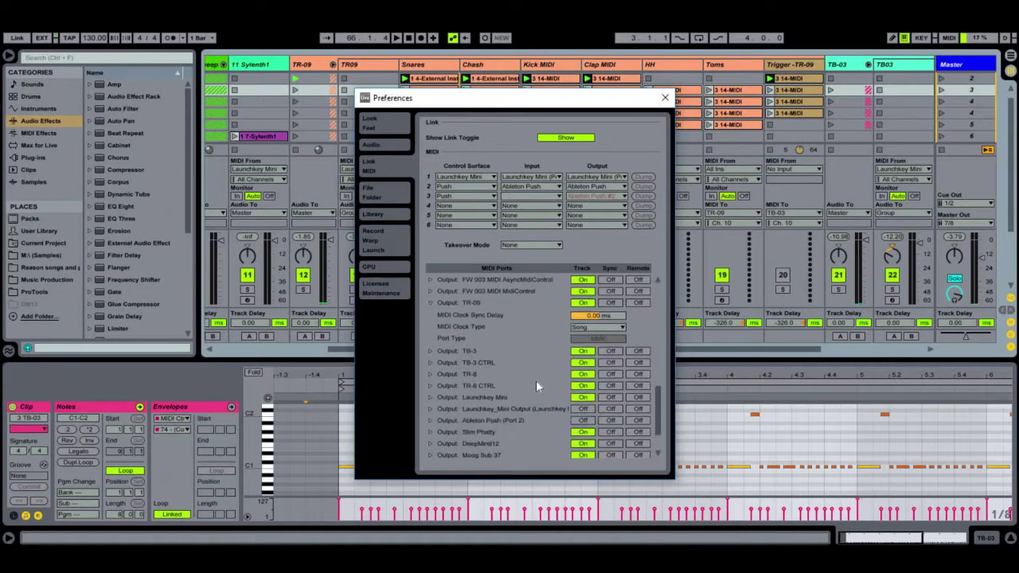
pyautogui.scroll(3, 574, 329)
pyautogui.scroll(10, 510, 346)
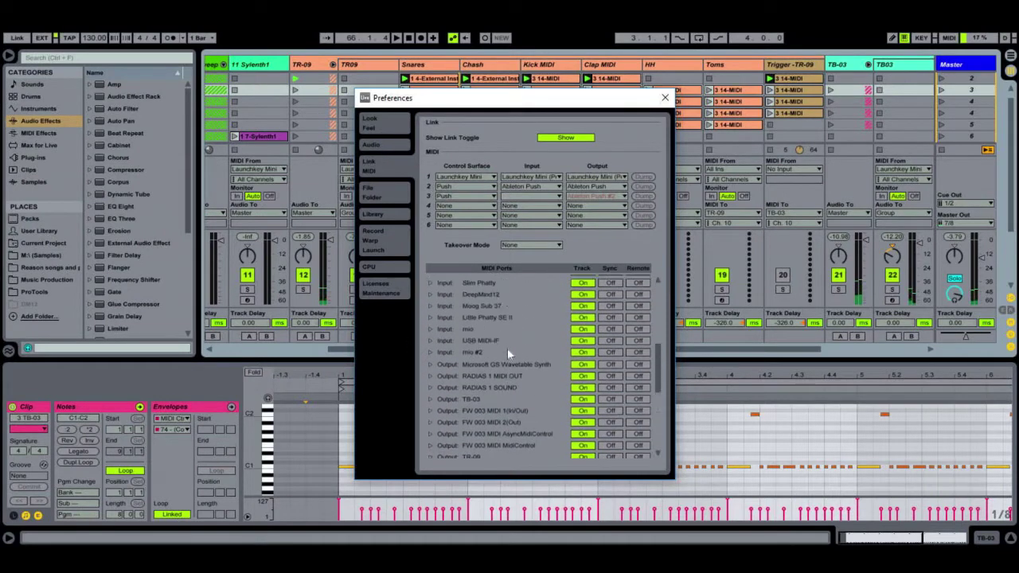
pyautogui.scroll(3, 598, 344)
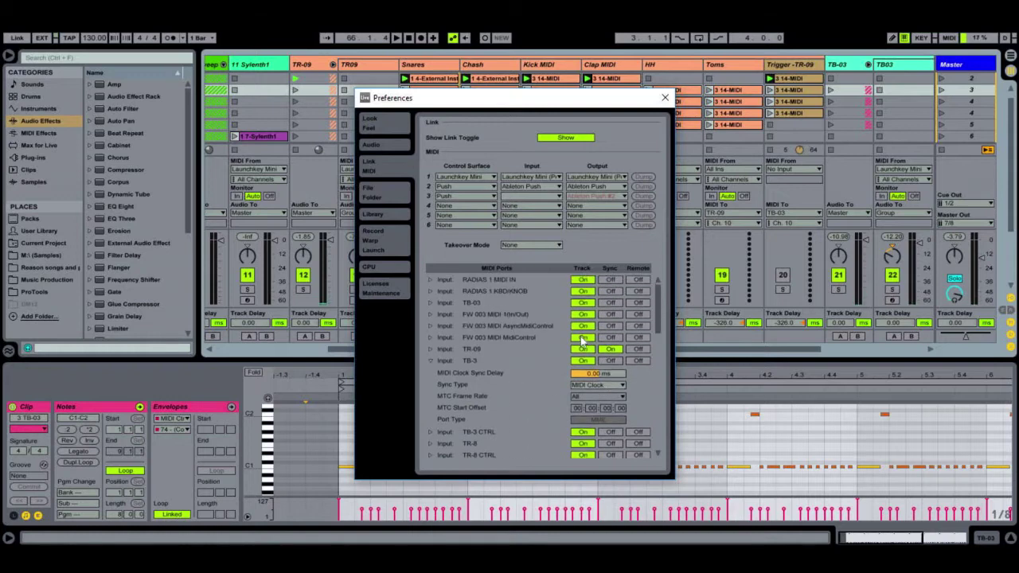
pyautogui.click(430, 350)
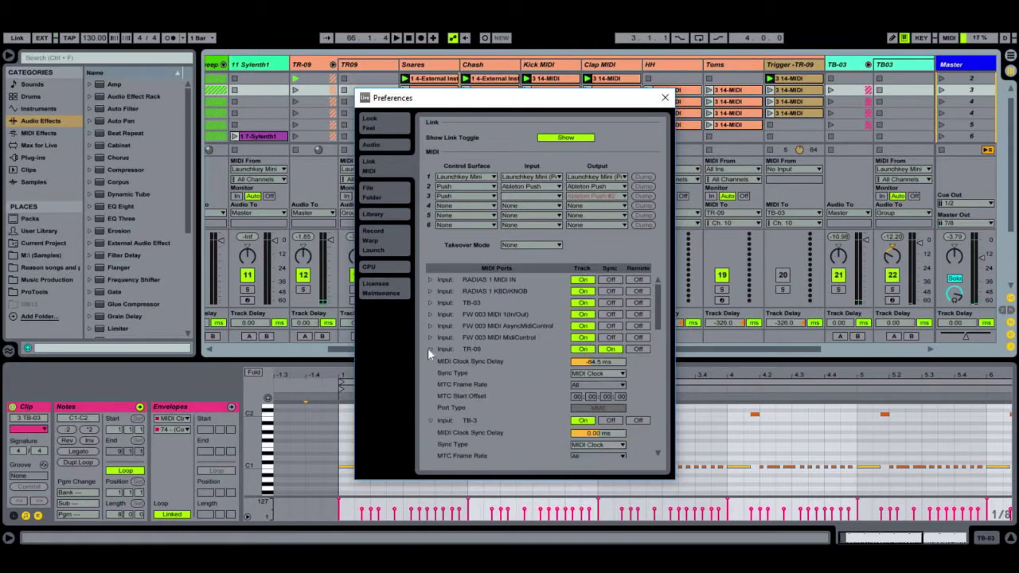
pyautogui.click(665, 98)
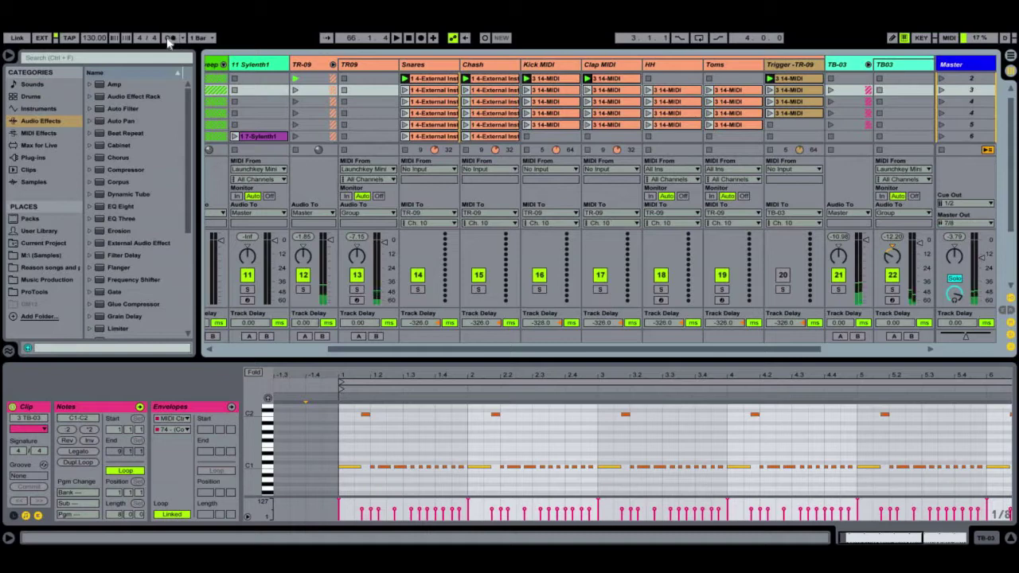
# - Solo the TR09, Kick MIDI and HH tracks and start playback of the scene 3 clips
pyautogui.click(357, 289)
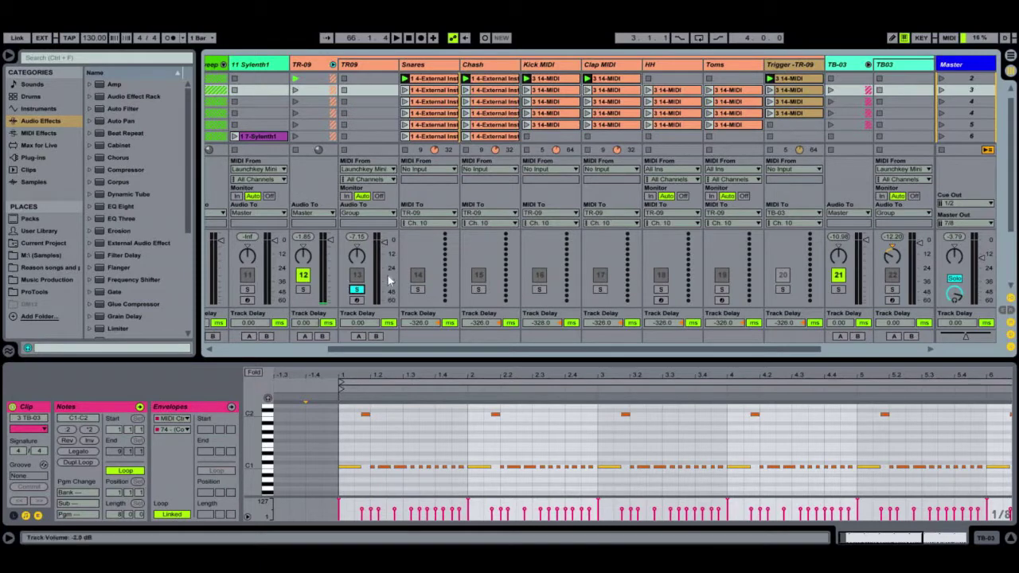
pyautogui.click(357, 289)
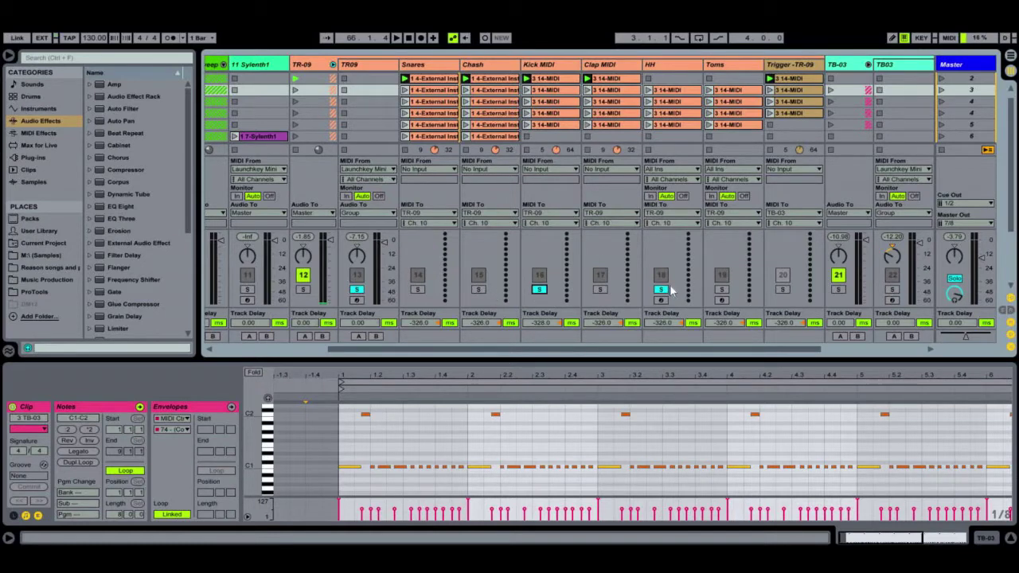
pyautogui.press('space')
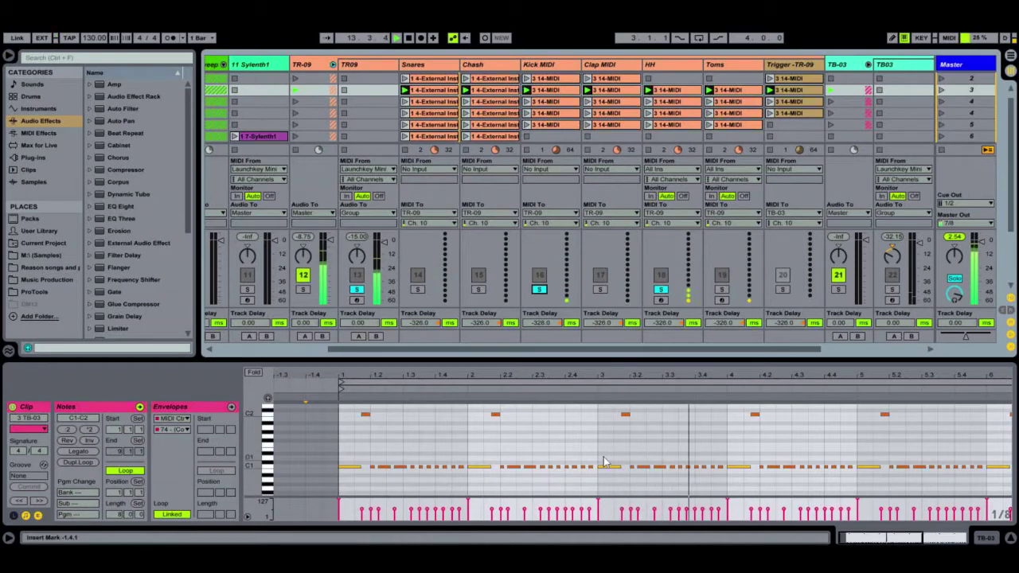
# - Inspect the MIDI notes of the clips on the Toms and Kick MIDI tracks
pyautogui.click(734, 103)
pyautogui.click(733, 104)
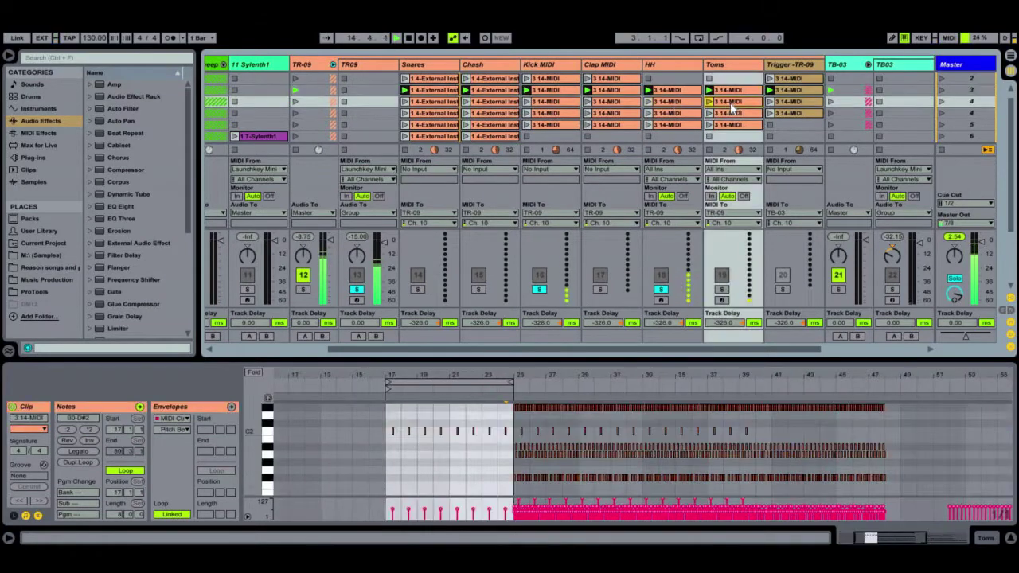
pyautogui.click(459, 475)
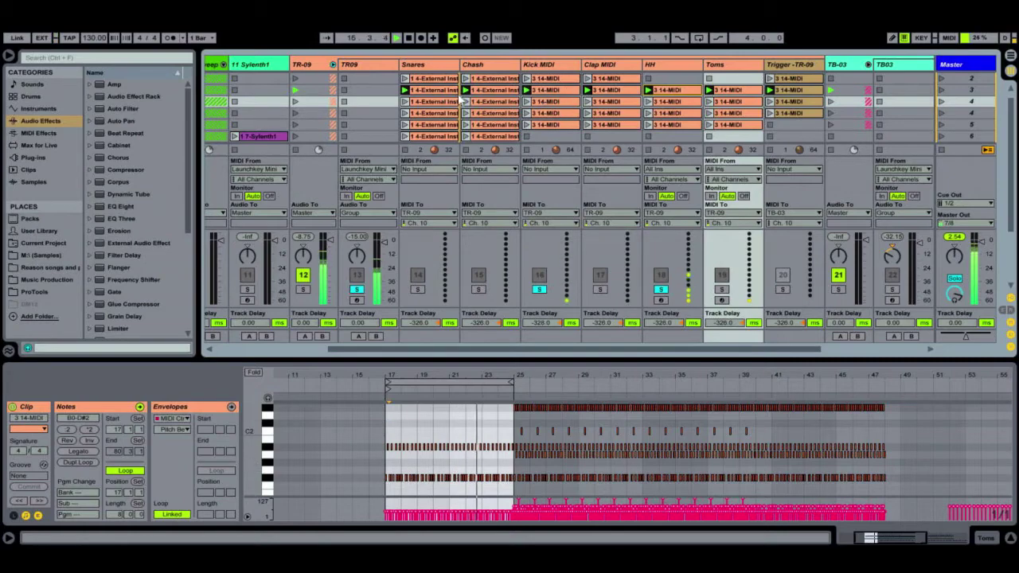
pyautogui.click(549, 101)
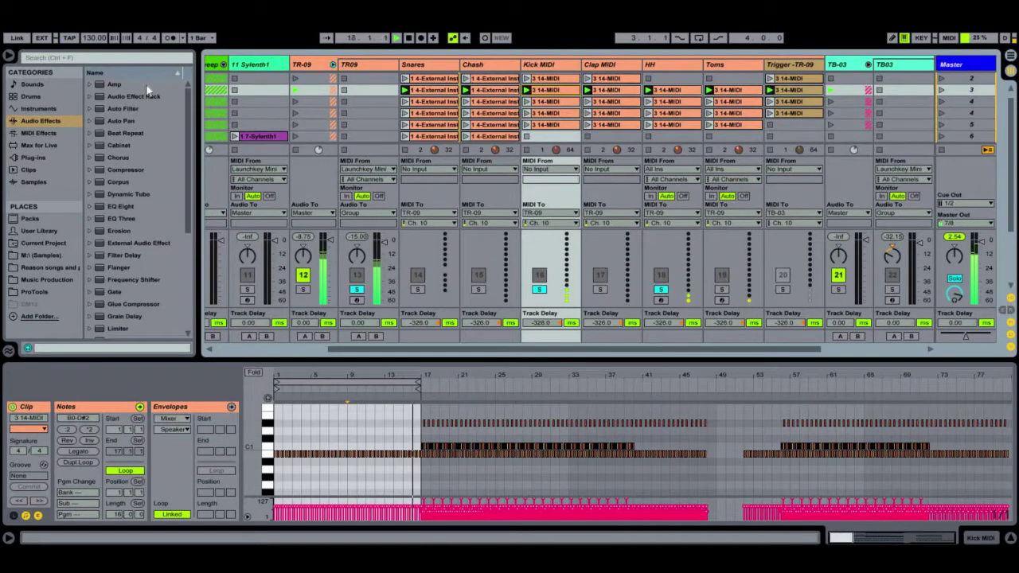
# - Turn on the metronome, enlarge the session area and route the master's Cue Out to outputs 7/8
pyautogui.click(170, 37)
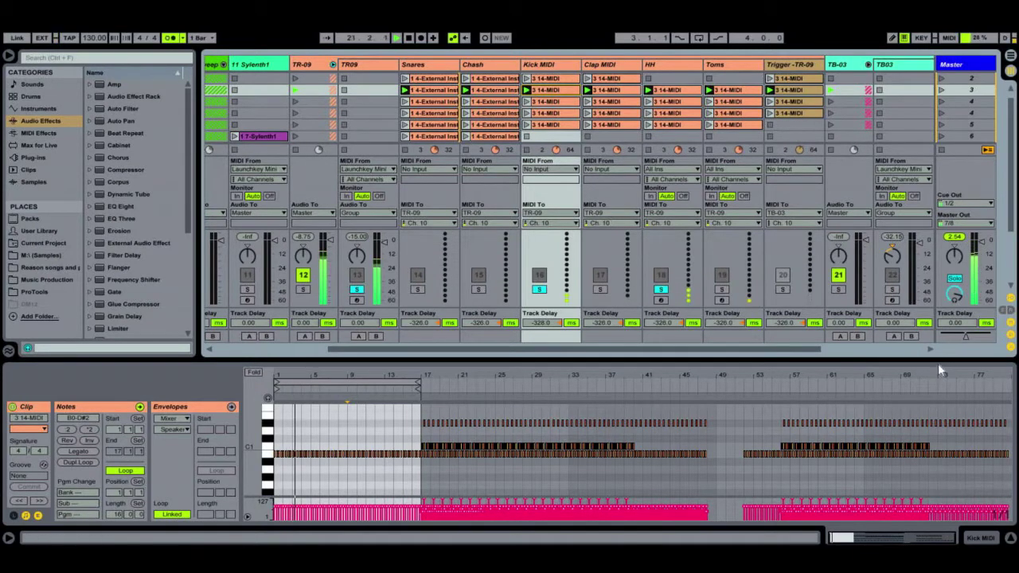
pyautogui.moveTo(938, 364); pyautogui.dragTo(939, 398)
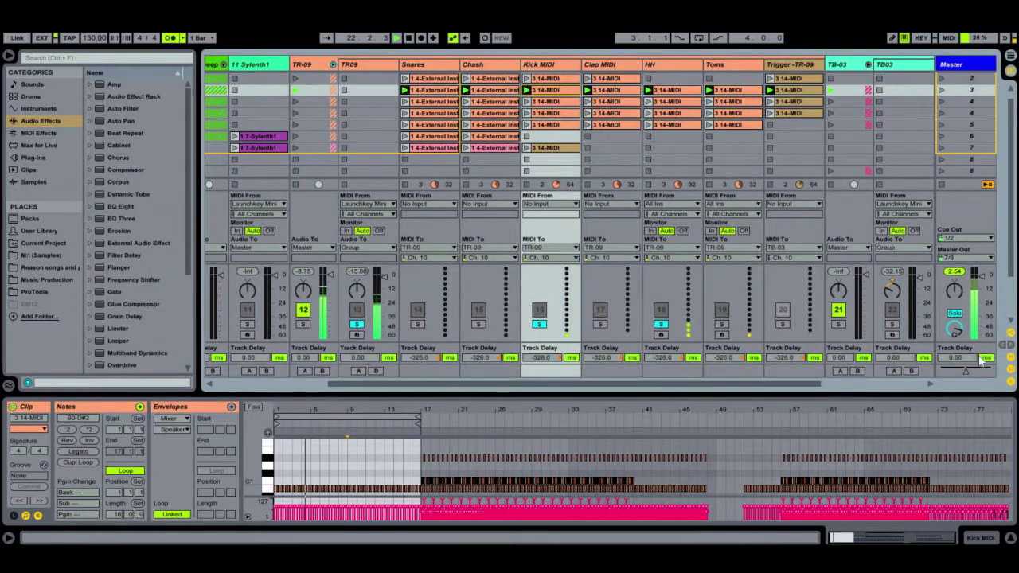
pyautogui.click(965, 238)
pyautogui.click(965, 259)
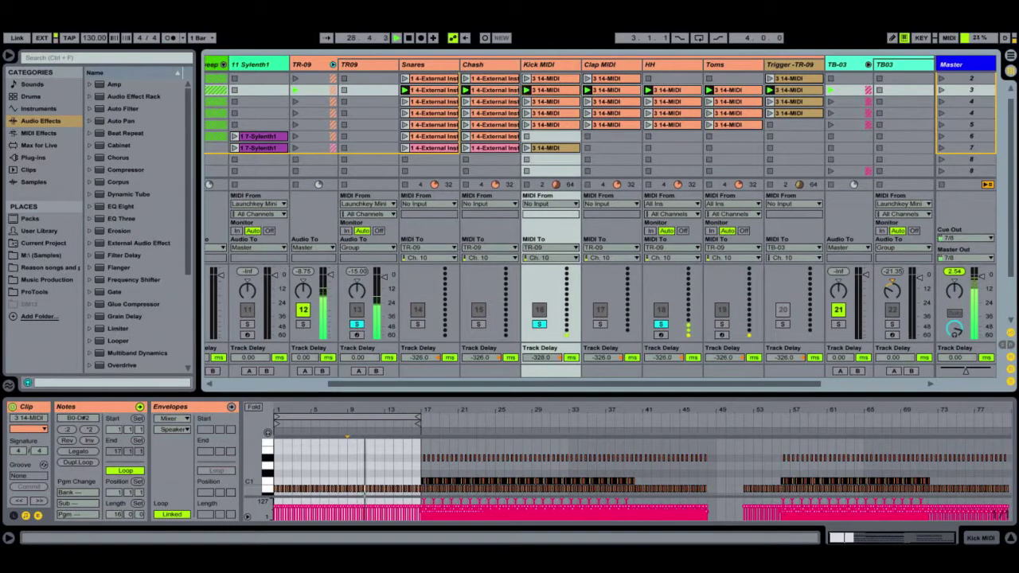
# - Examine the Kick 2 track's clip notes and its Kick 2 instrument window, and close the plug-in window
pyautogui.moveTo(712, 383); pyautogui.dragTo(842, 437)
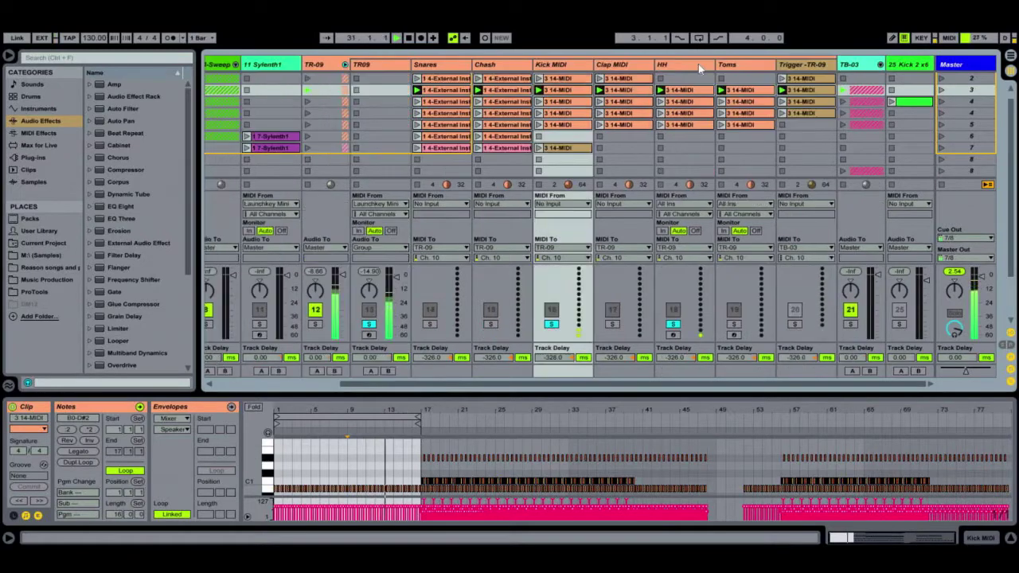
pyautogui.hscroll(-5, 699, 64)
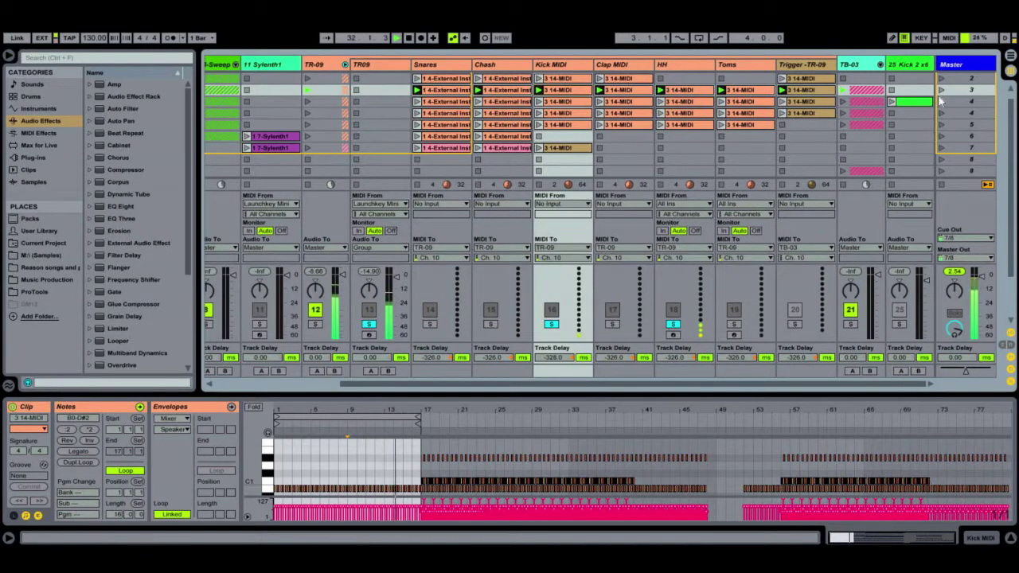
pyautogui.click(907, 125)
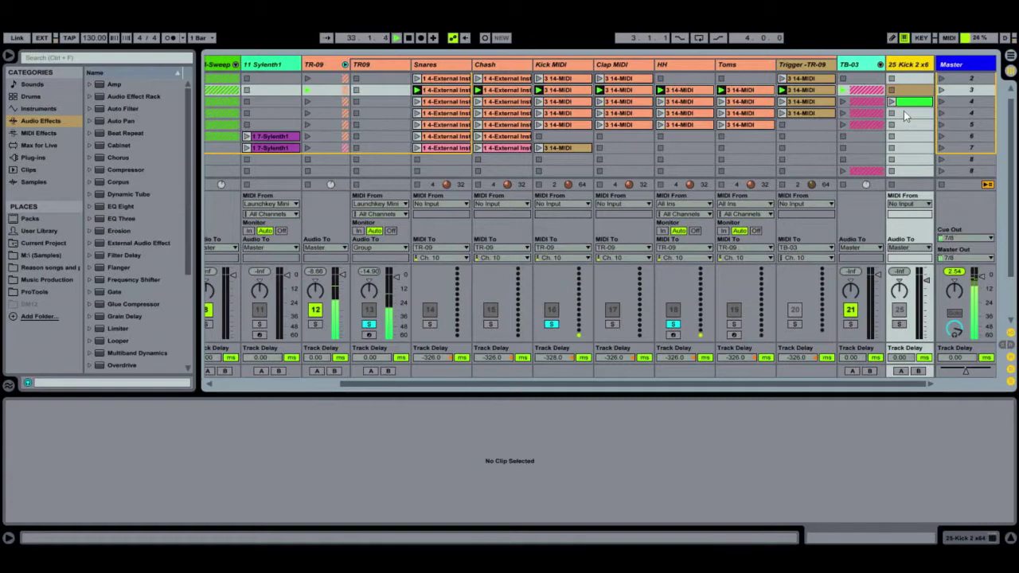
pyautogui.click(908, 102)
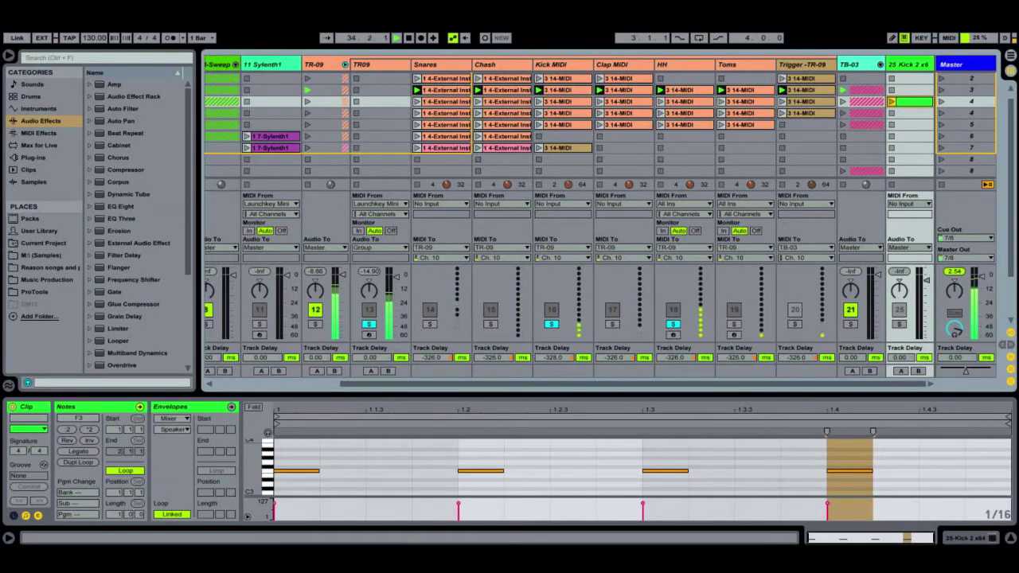
pyautogui.hotkey('shift', 'Tab')
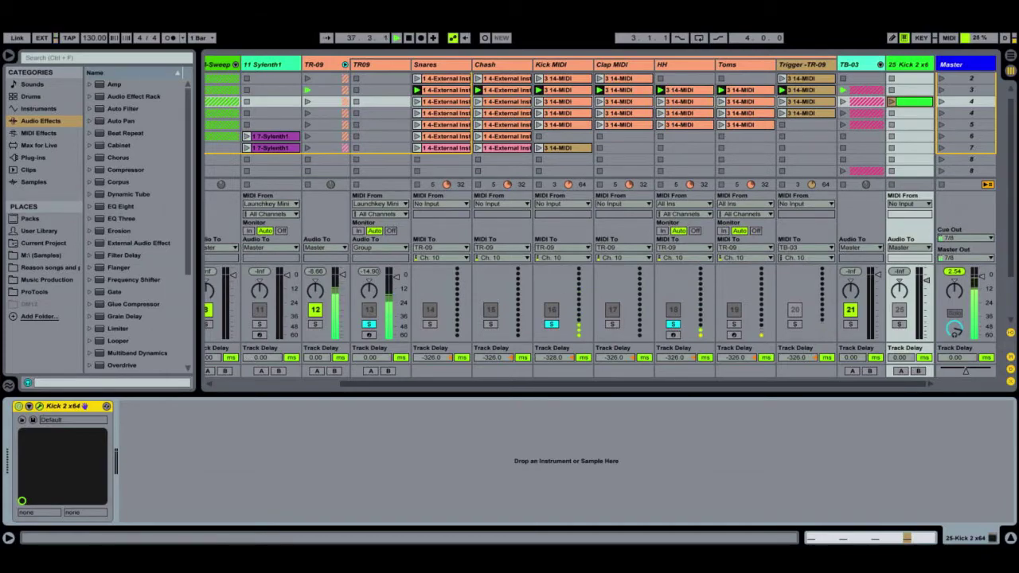
pyautogui.hotkey('ctrl', 'alt', 'p')
pyautogui.moveTo(546, 123); pyautogui.dragTo(415, 101)
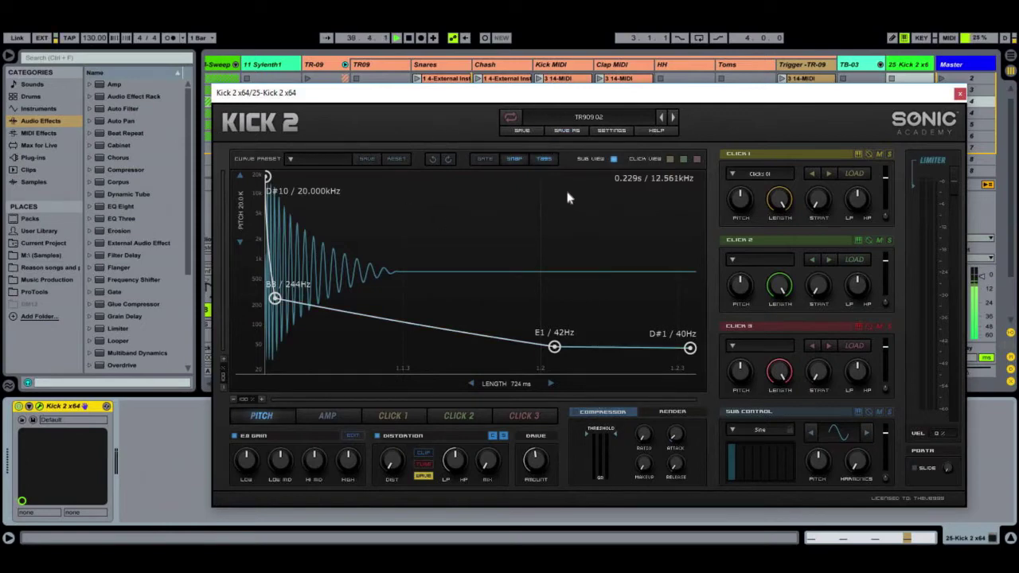
pyautogui.click(960, 94)
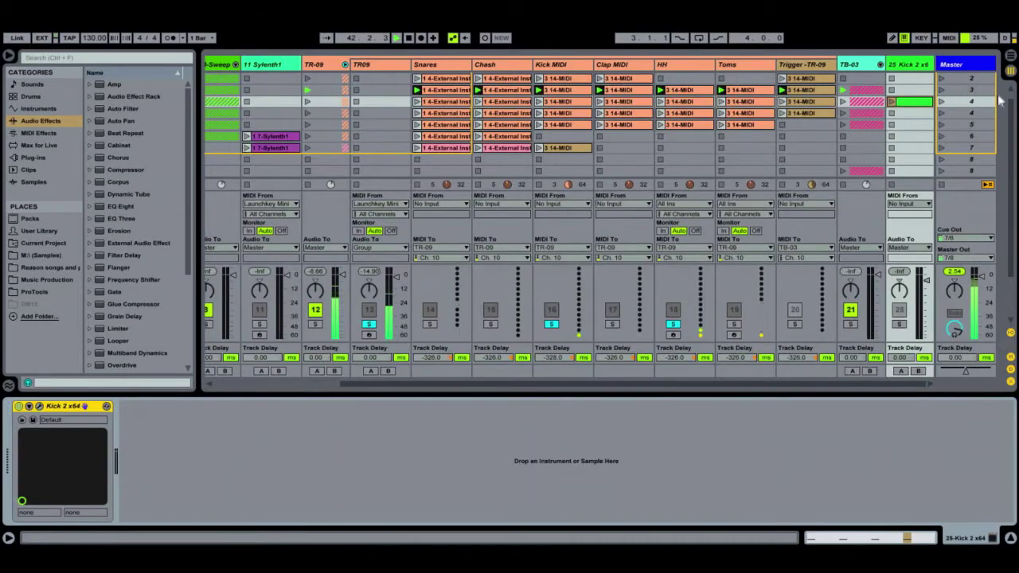
# - Launch the scene 4 clip on the Kick 2 track and solo that track alongside the TR-09 drums
pyautogui.click(892, 102)
pyautogui.moveTo(920, 319); pyautogui.dragTo(920, 309)
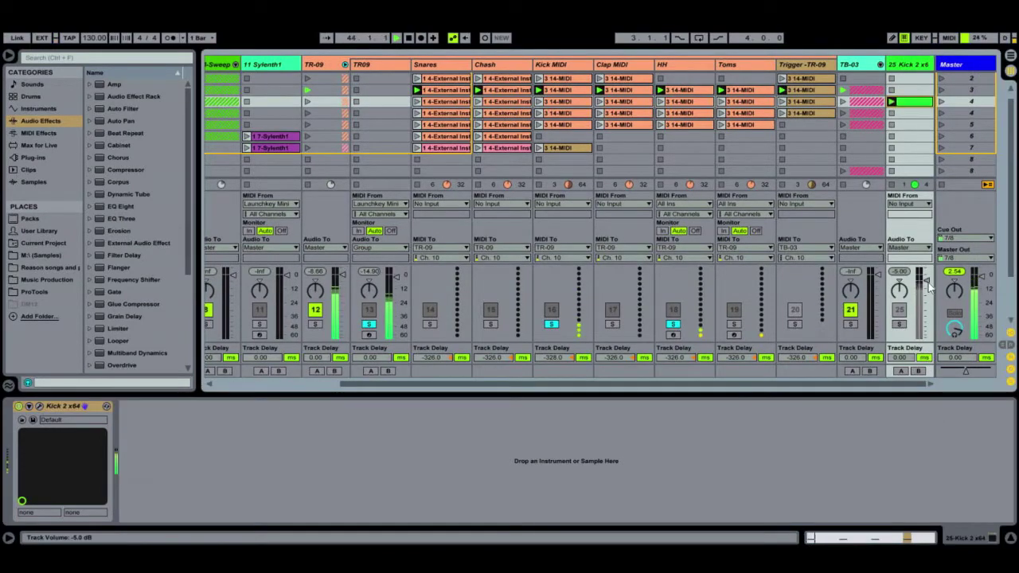
pyautogui.click(899, 324)
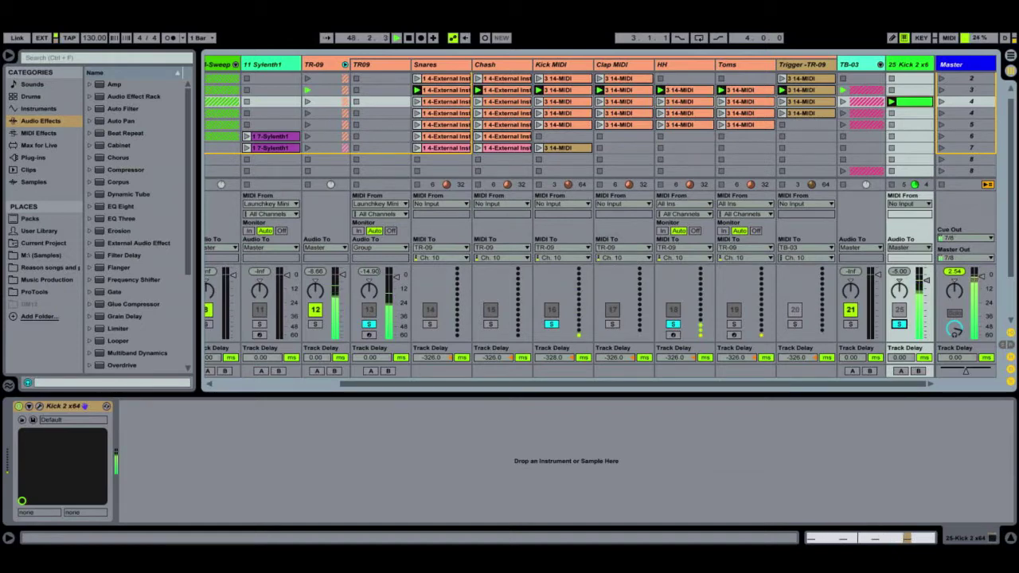
# - Compare the beat briefly against the metronome, switch the metronome off and take the Kick 2 track out of solo
pyautogui.click(170, 39)
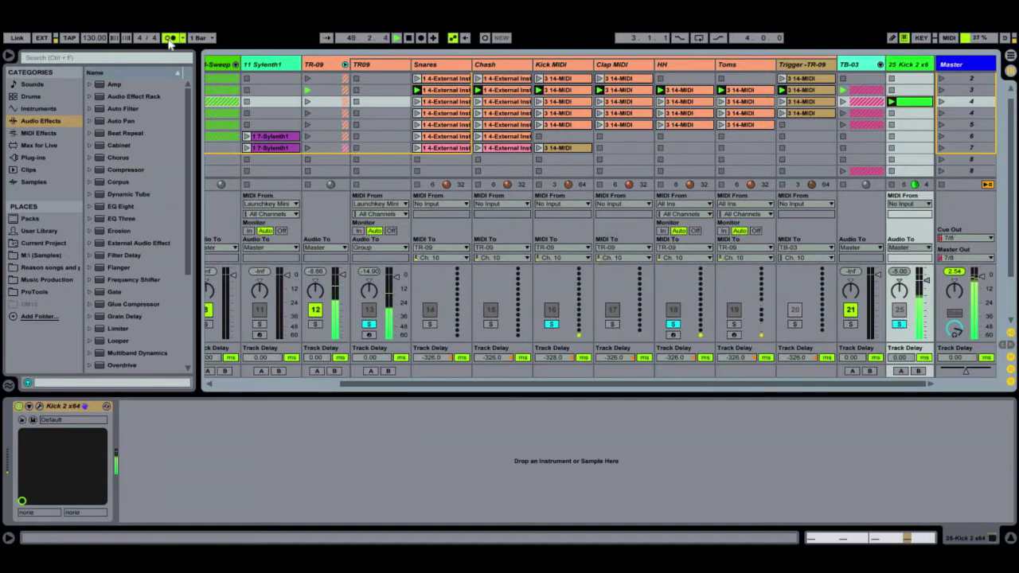
pyautogui.click(169, 39)
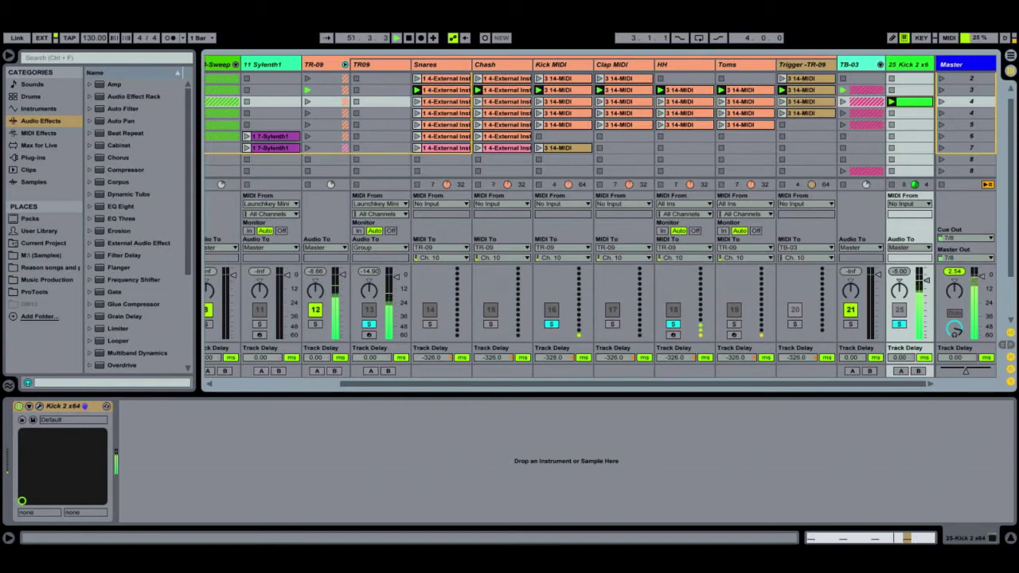
pyautogui.click(913, 72)
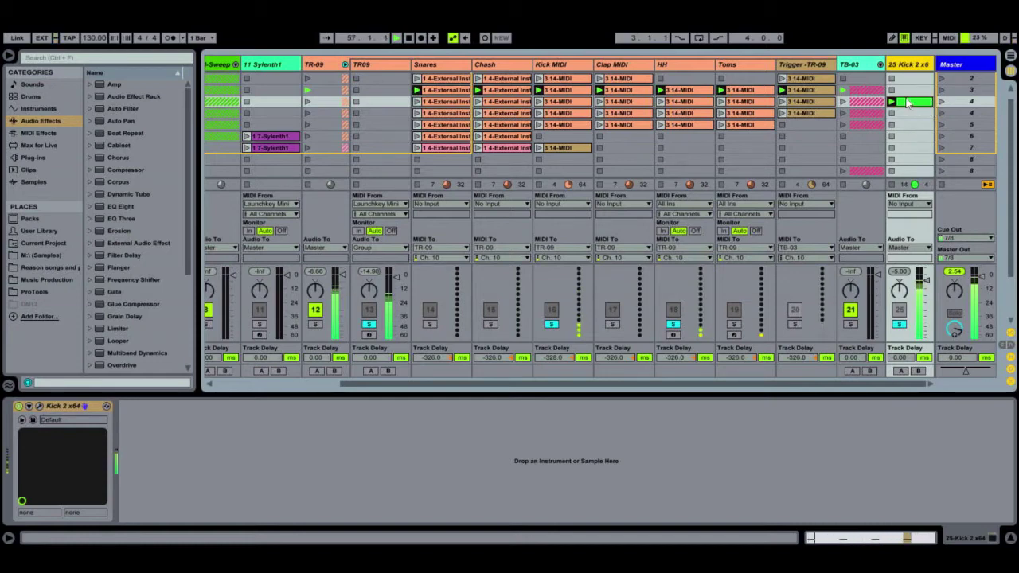
pyautogui.click(899, 327)
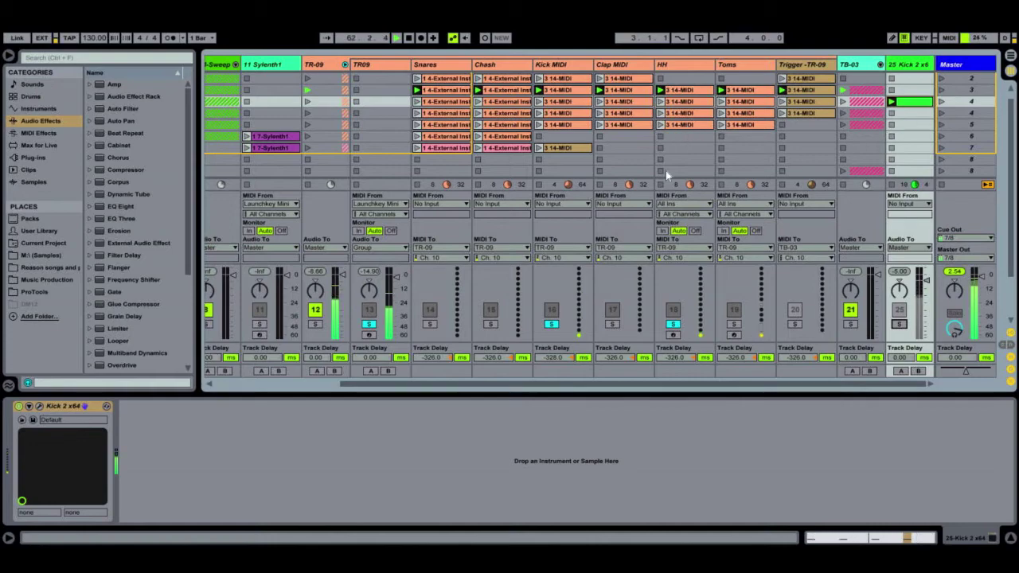
# - Examine the TR-09 input's MIDI Clock Sync Delay in the Link MIDI preferences, reopening the preferences for a second look before closing them
pyautogui.hotkey('alt', 'o')
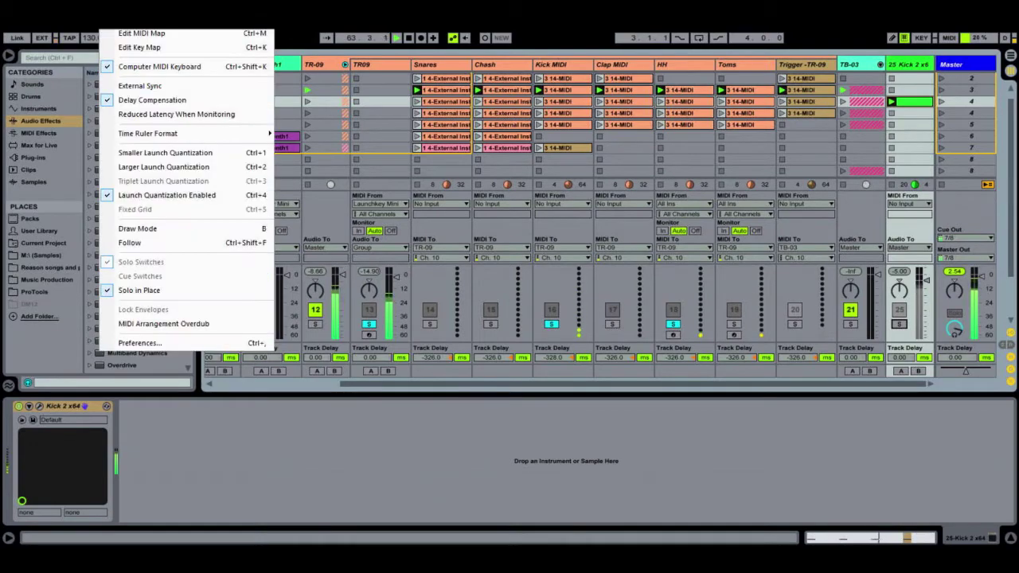
pyautogui.press('Up')
pyautogui.press('Return')
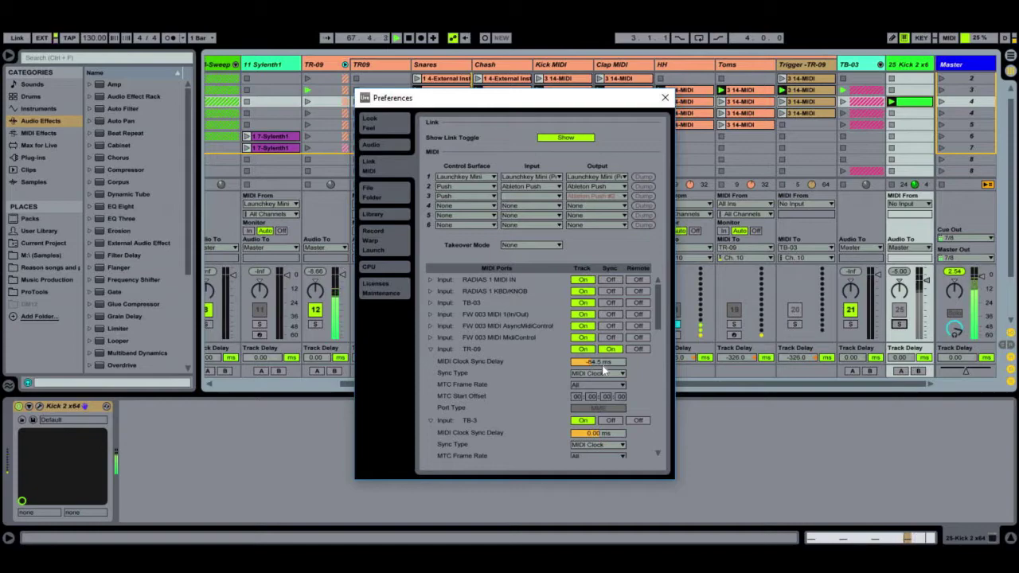
pyautogui.click(665, 97)
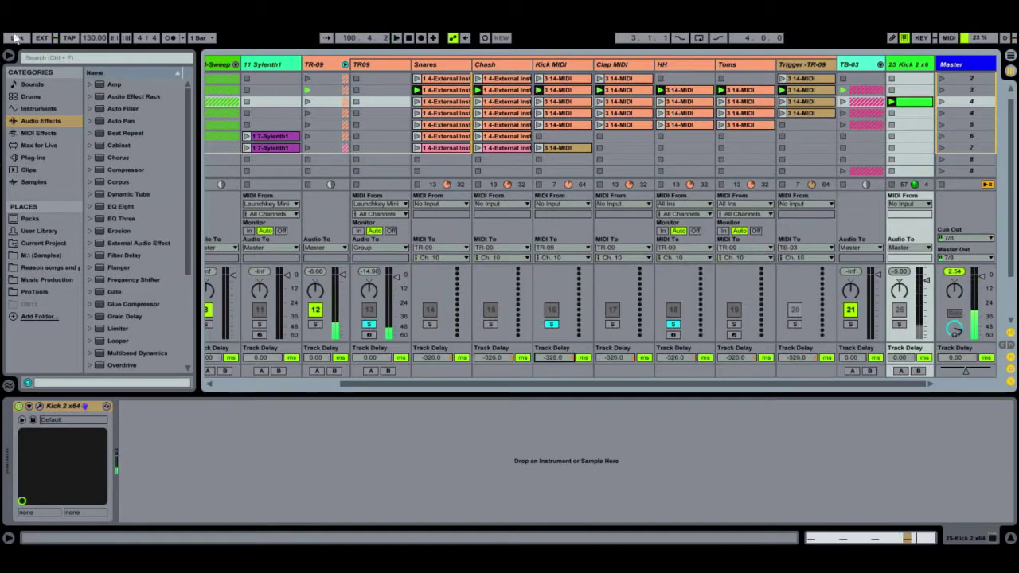
pyautogui.hotkey('alt', 'o')
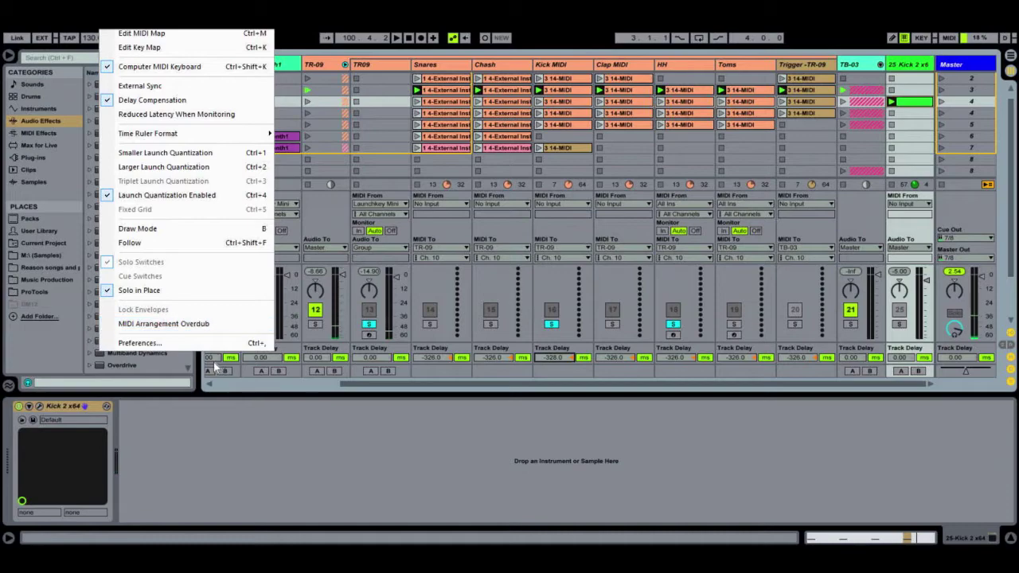
pyautogui.click(191, 344)
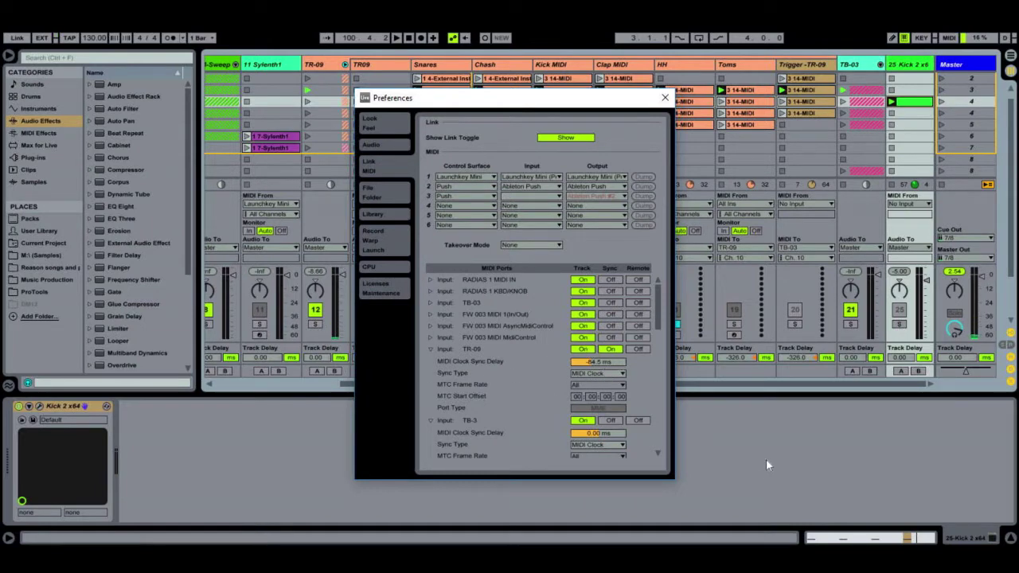
pyautogui.click(665, 99)
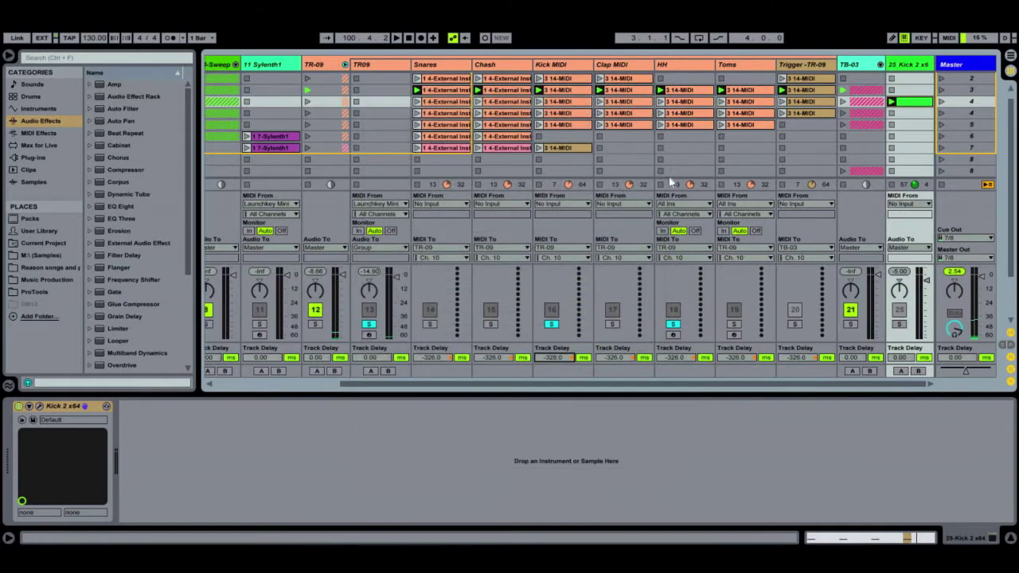
# - Inspect the Snares, Chash, Kick MIDI and Clap MIDI tracks in turn, checking their routing and track delay settings
pyautogui.click(430, 66)
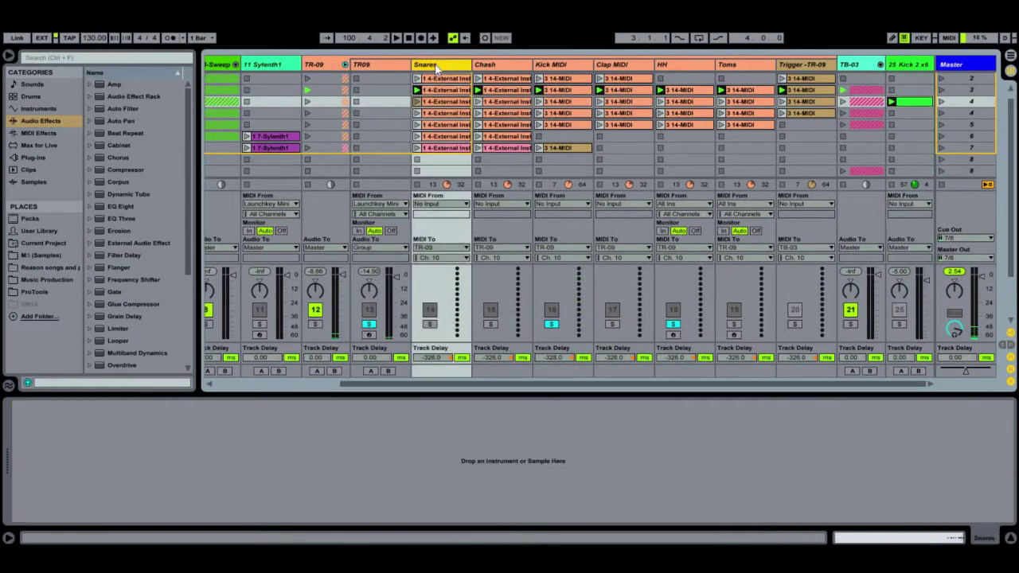
pyautogui.click(505, 64)
pyautogui.click(568, 65)
pyautogui.click(618, 65)
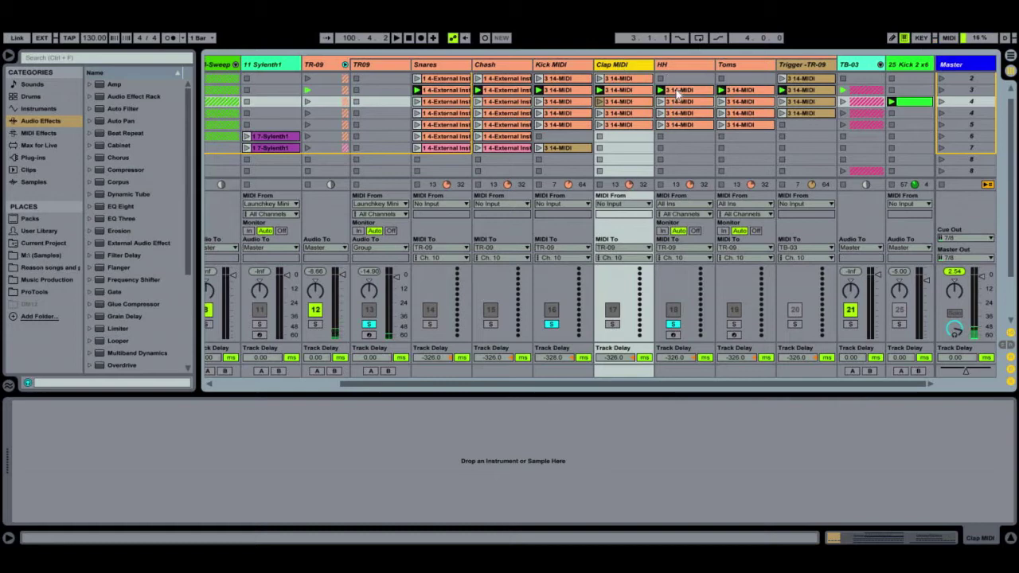
# - Unfold the TB-03 group and open the scene 3 clip of its MIDI track in an enlarged note editor
pyautogui.moveTo(379, 388); pyautogui.dragTo(404, 385)
pyautogui.click(880, 64)
pyautogui.moveTo(793, 395); pyautogui.dragTo(921, 438)
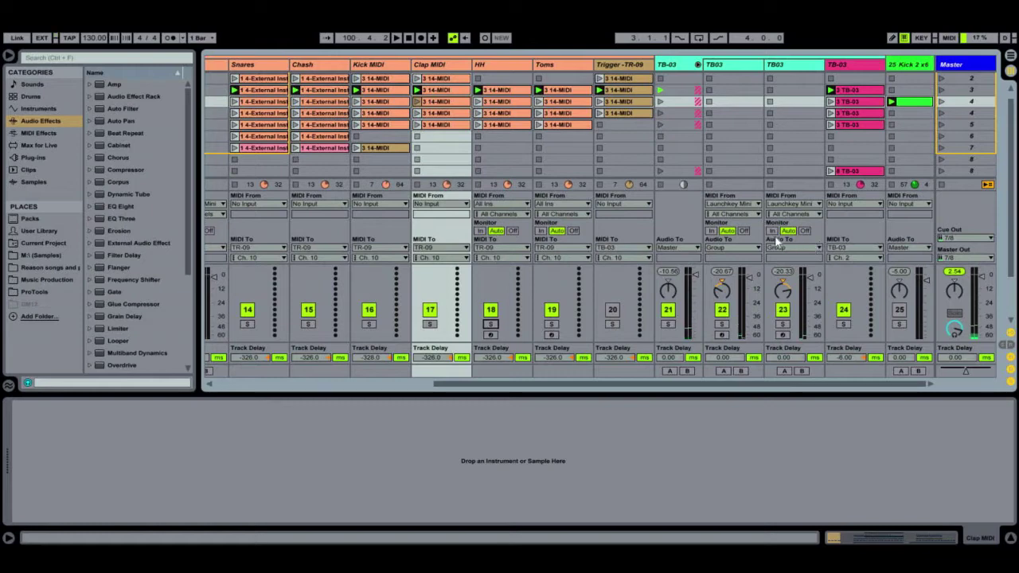
pyautogui.click(855, 94)
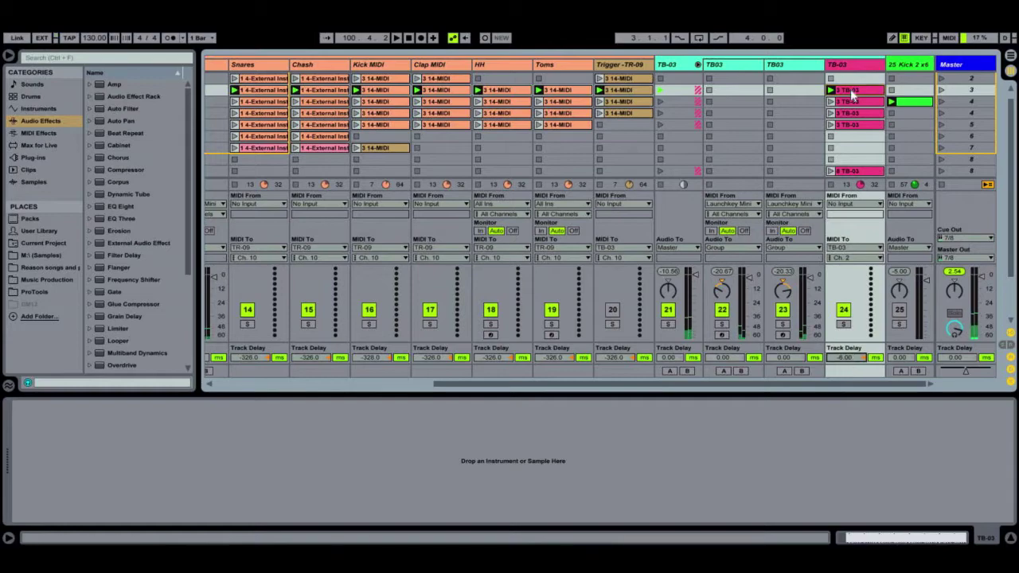
pyautogui.doubleClick(855, 94)
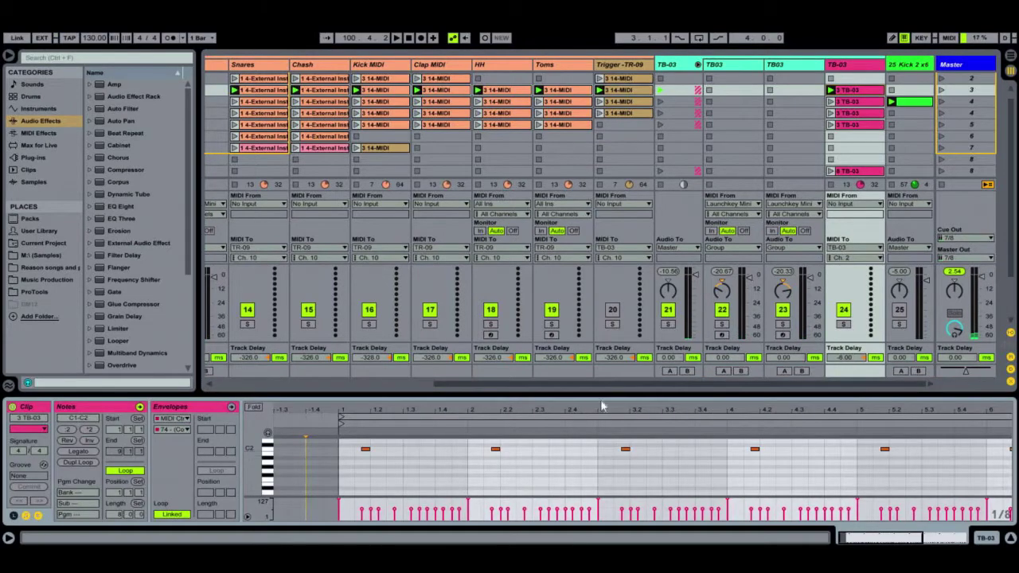
pyautogui.moveTo(606, 392); pyautogui.dragTo(629, 257)
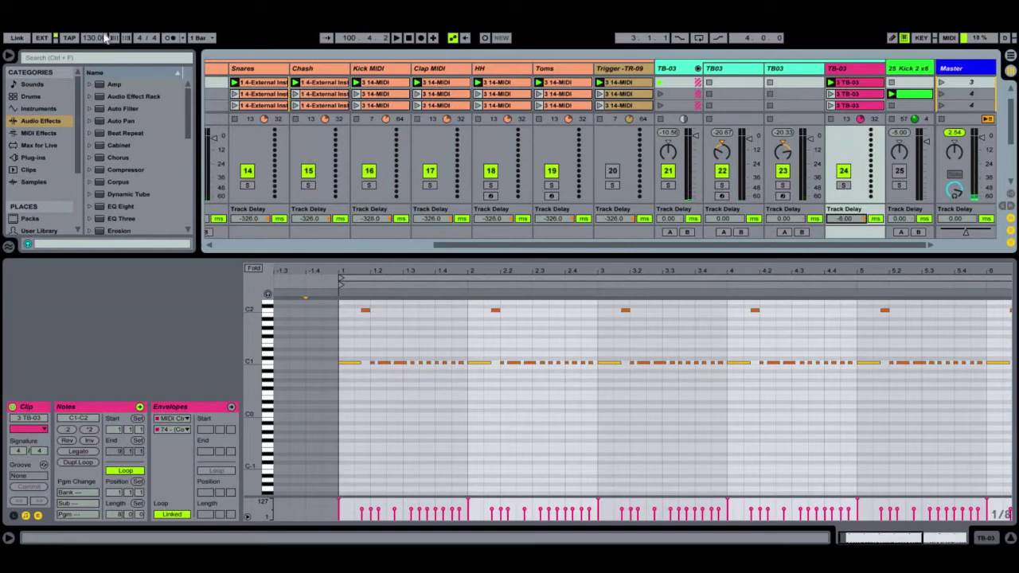
# - Examine the TR-09 and TB-3 MIDI clock settings in the preferences, close them and shrink the note editor again
pyautogui.hotkey('alt', 'o')
pyautogui.click(196, 340)
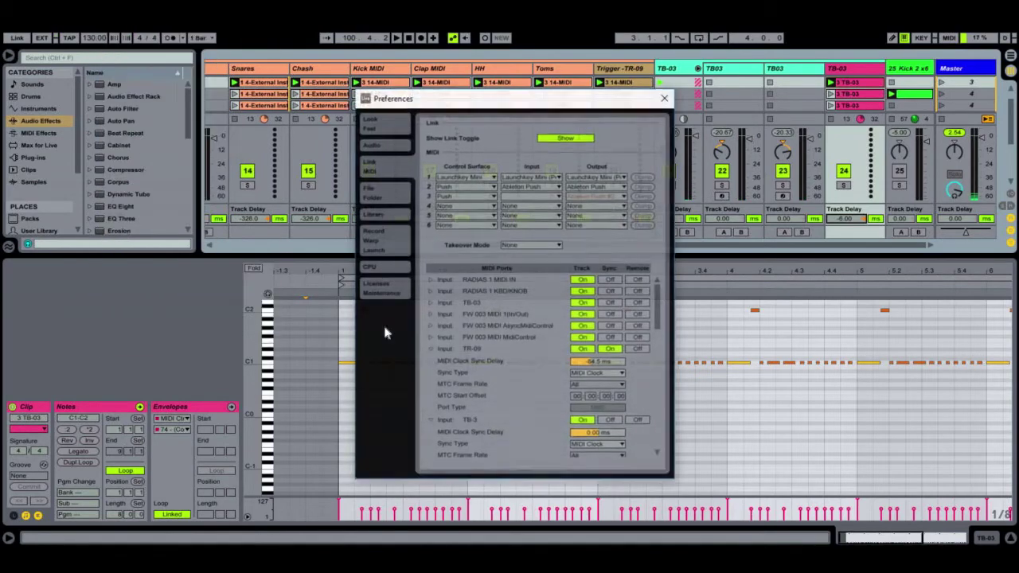
pyautogui.scroll(-2, 516, 381)
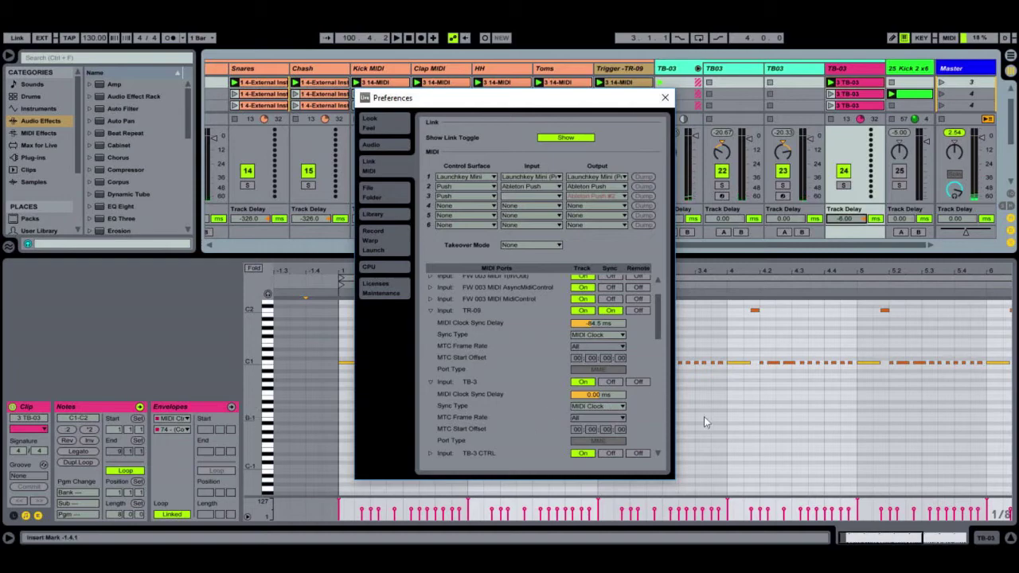
pyautogui.click(666, 98)
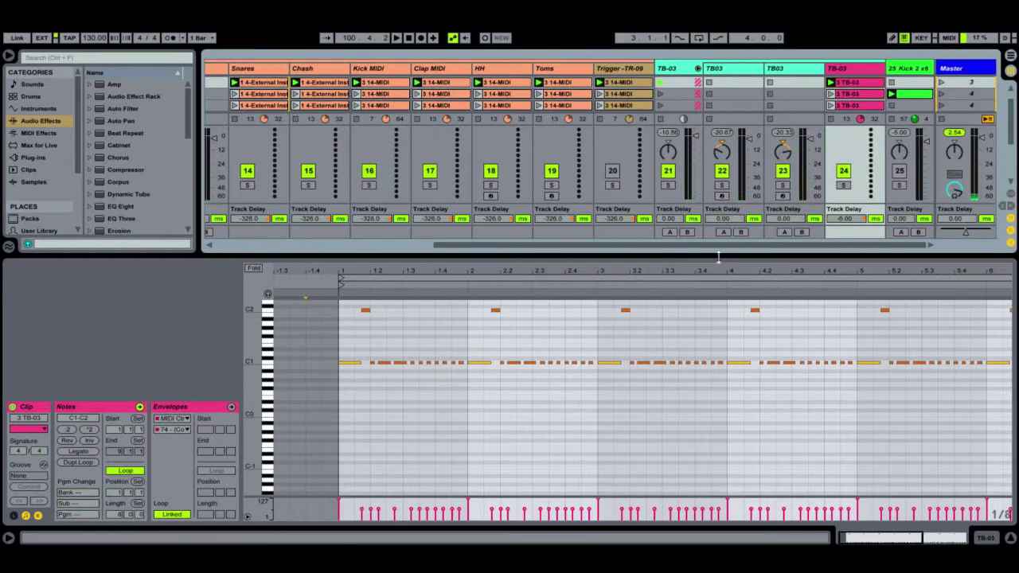
pyautogui.moveTo(719, 256); pyautogui.dragTo(719, 396)
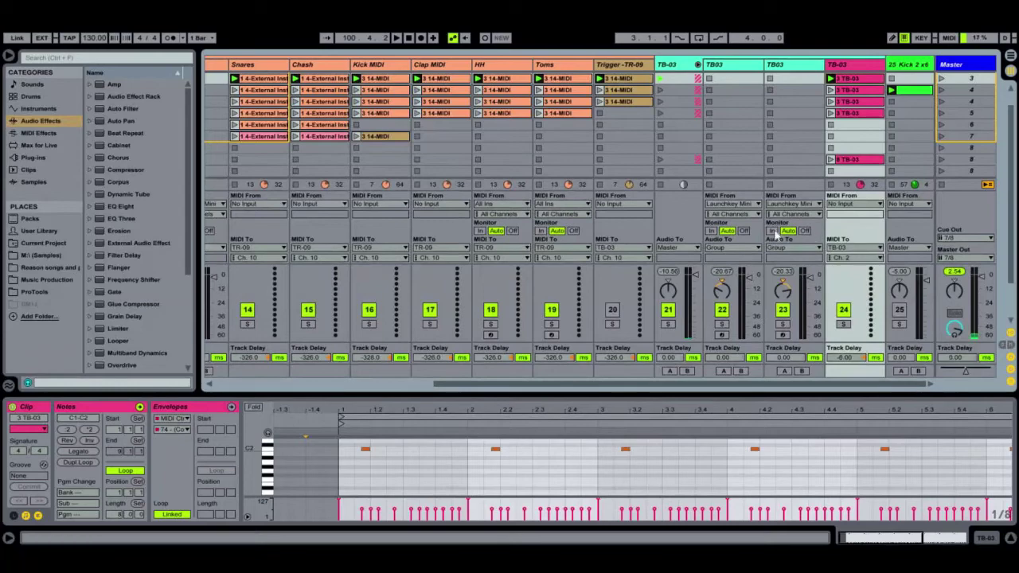
# - Select the TR09 track in the TR-09 group and show its device chain
pyautogui.click(283, 388)
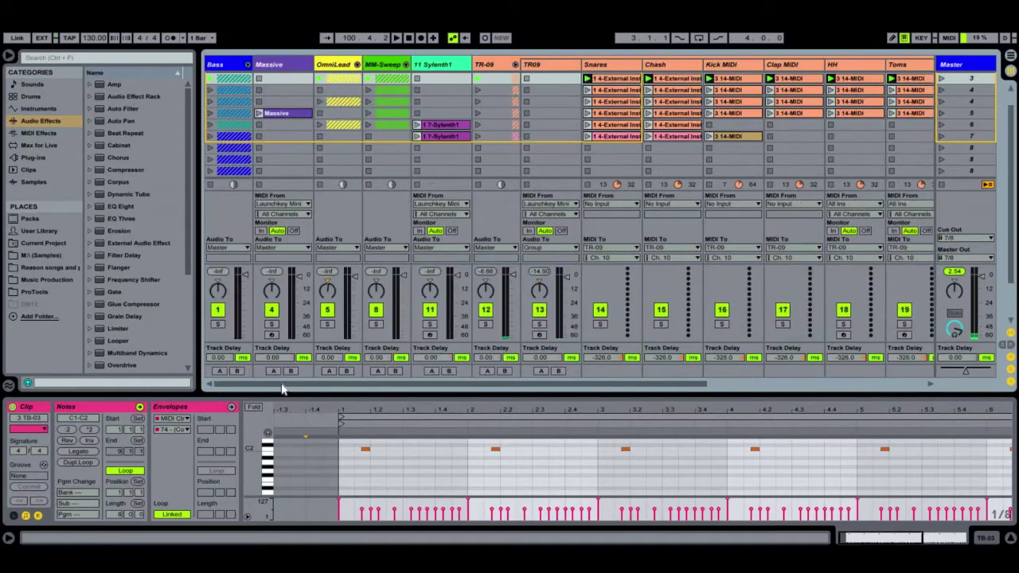
pyautogui.click(548, 79)
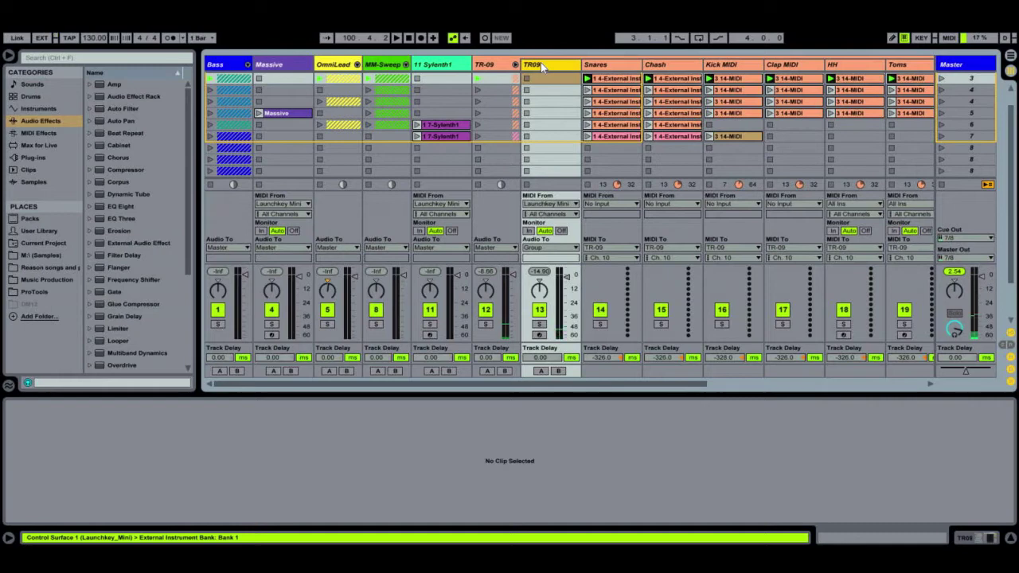
pyautogui.hotkey('shift', 'Tab')
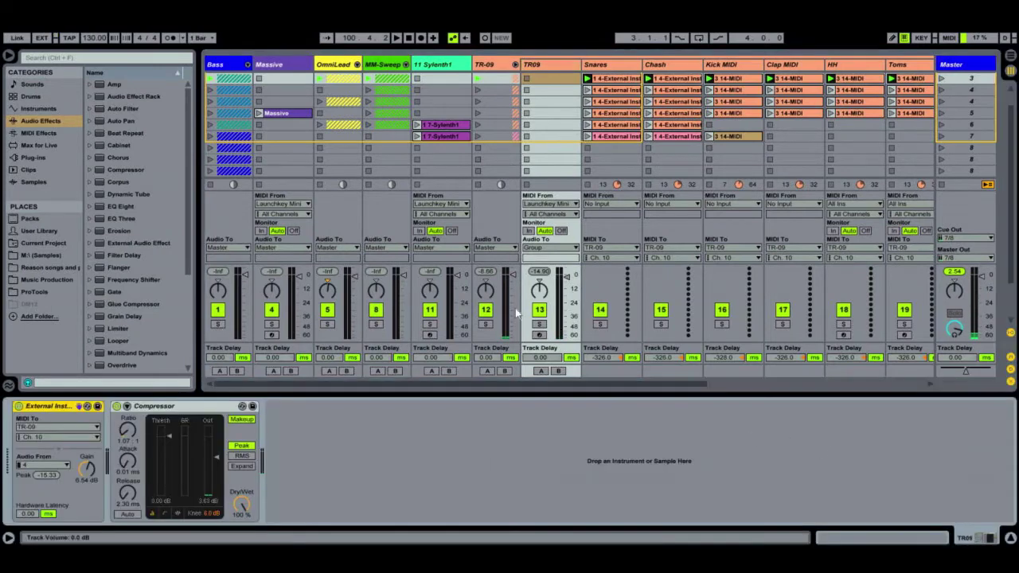
# - Locate and select the External Instrument device among the browser's instruments
pyautogui.click(38, 134)
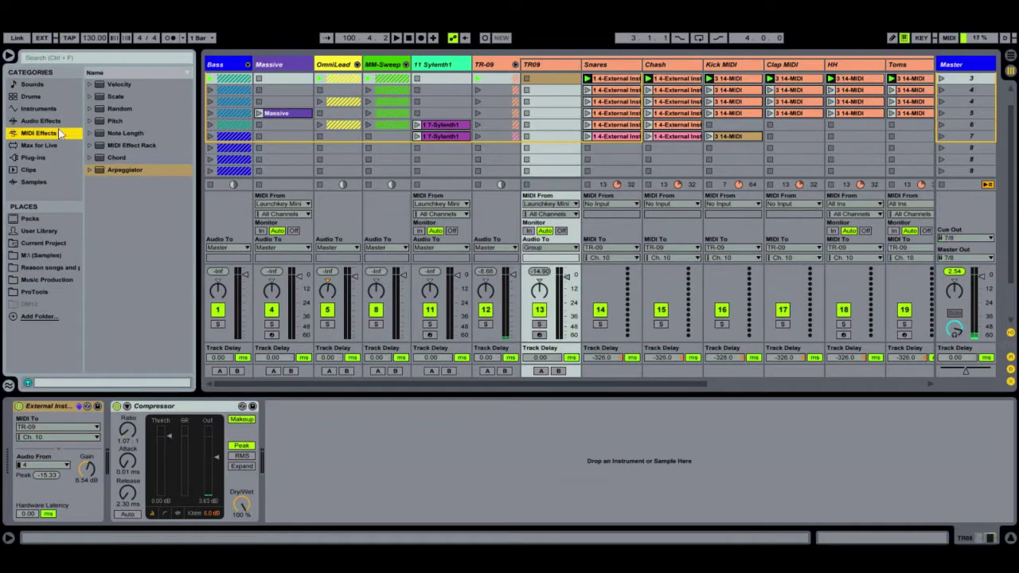
pyautogui.click(44, 121)
pyautogui.click(44, 109)
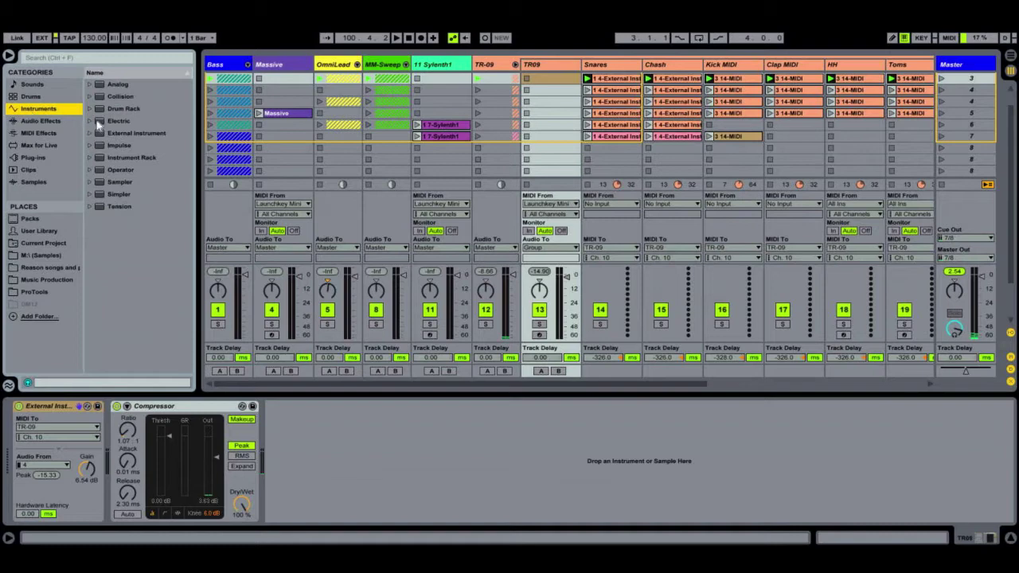
pyautogui.click(129, 135)
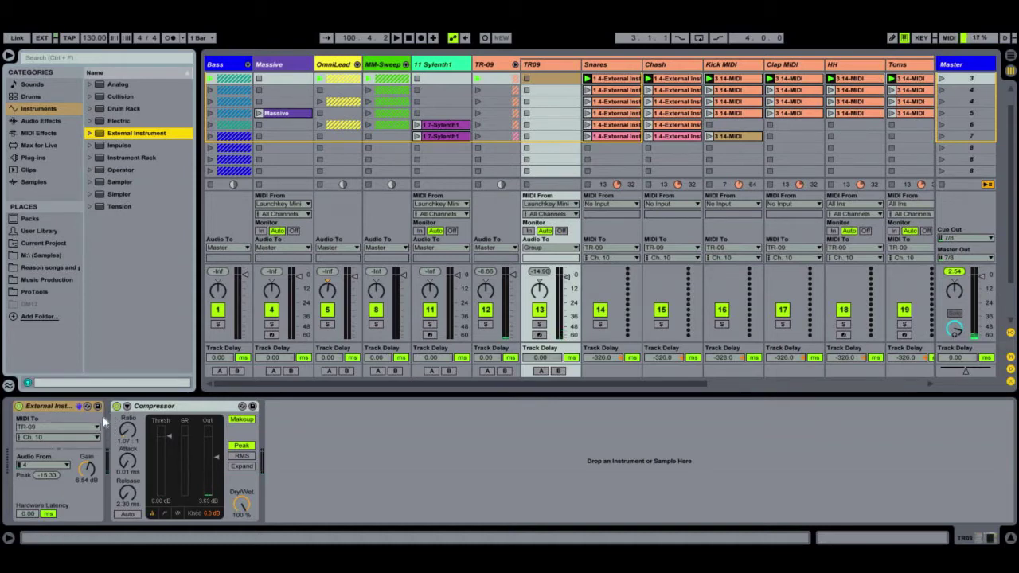
# - Examine the MIDI output, MIDI channel and audio input choices of the TR09 track's External Instrument without changing them
pyautogui.click(46, 425)
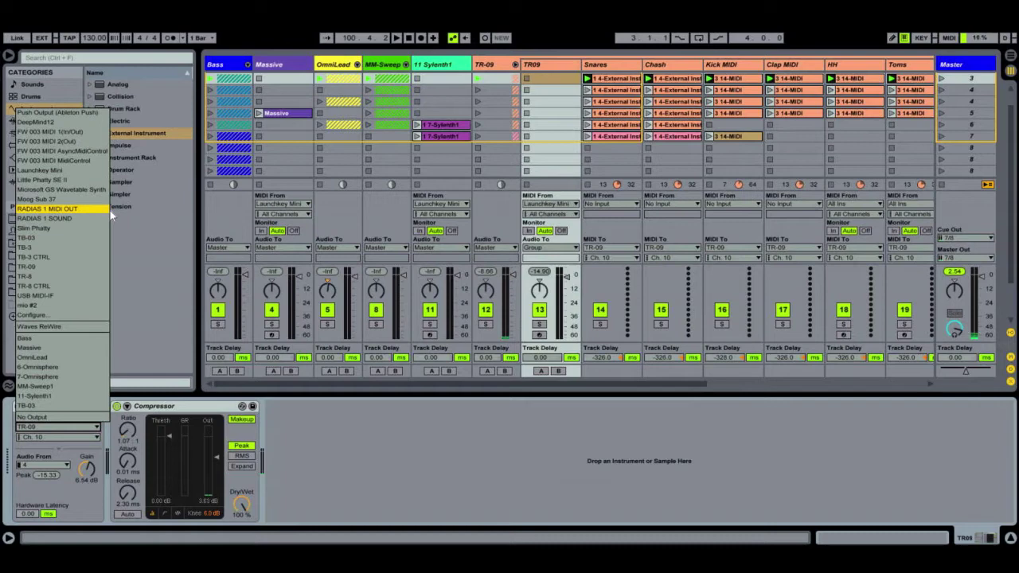
pyautogui.click(378, 482)
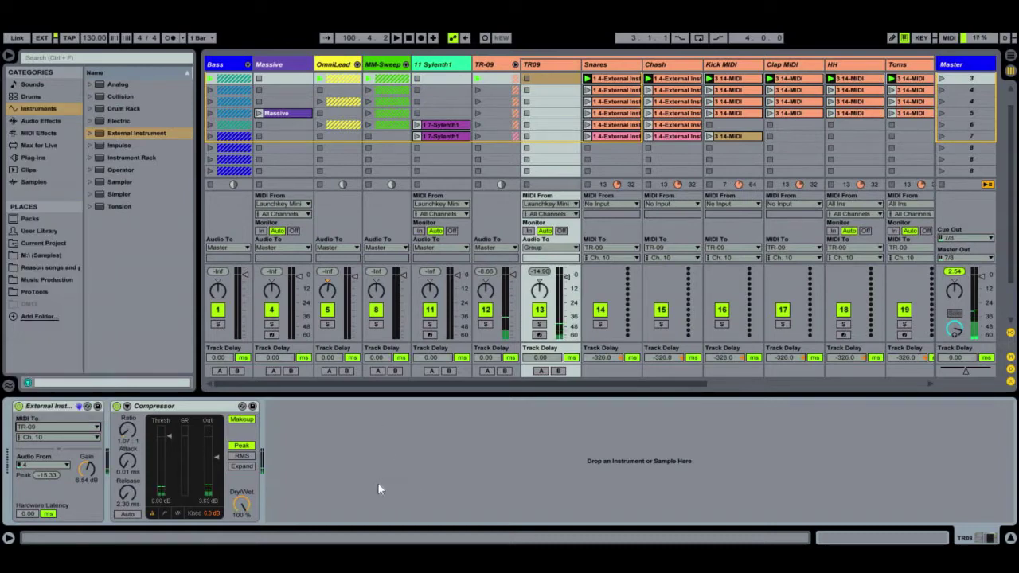
pyautogui.click(46, 437)
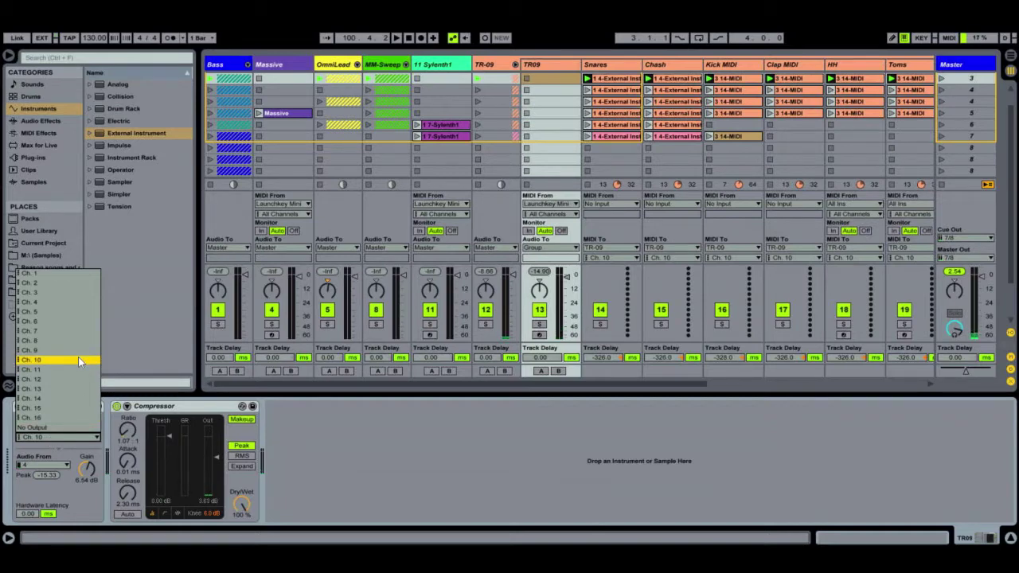
pyautogui.click(86, 496)
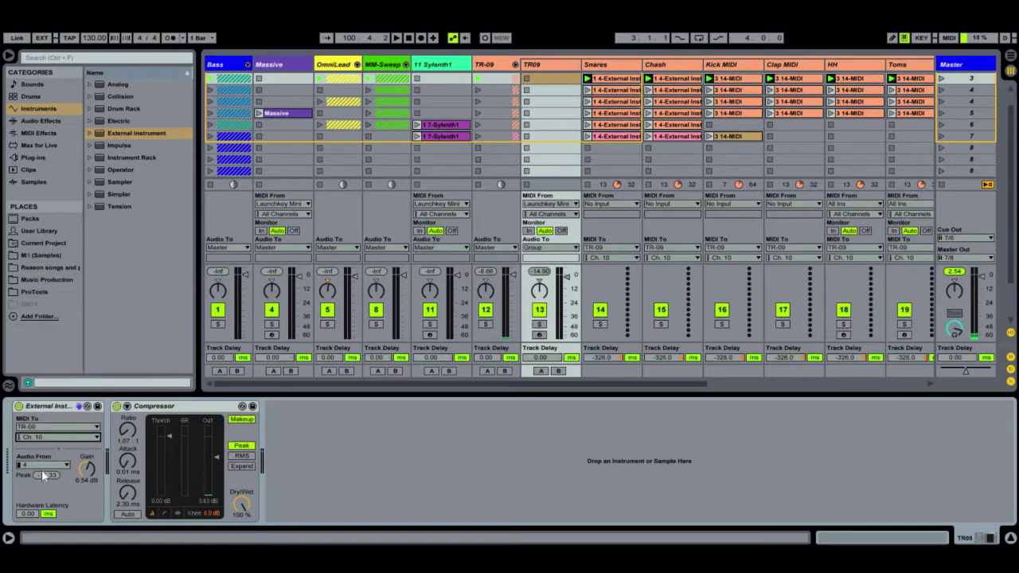
pyautogui.click(42, 467)
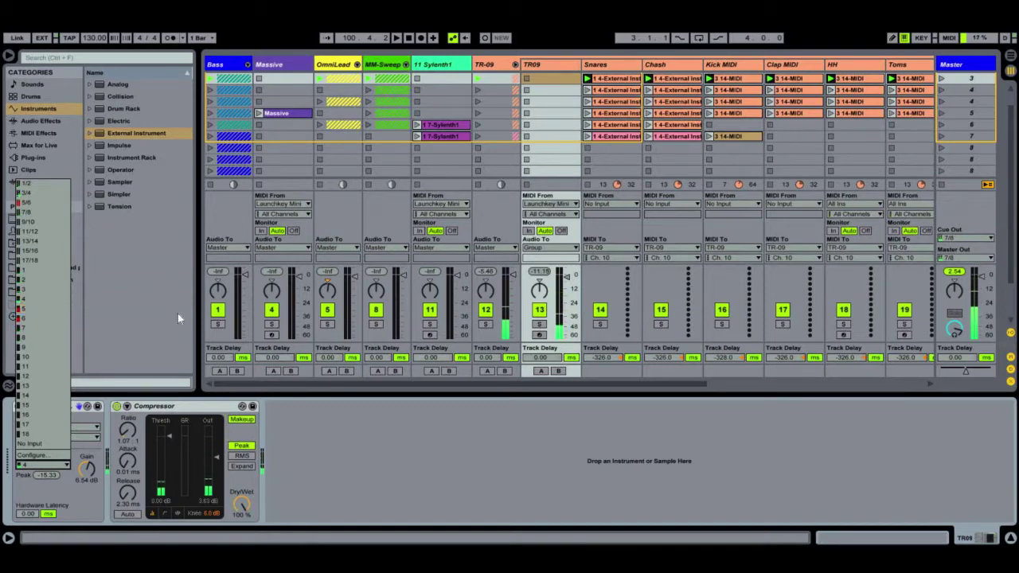
pyautogui.click(370, 456)
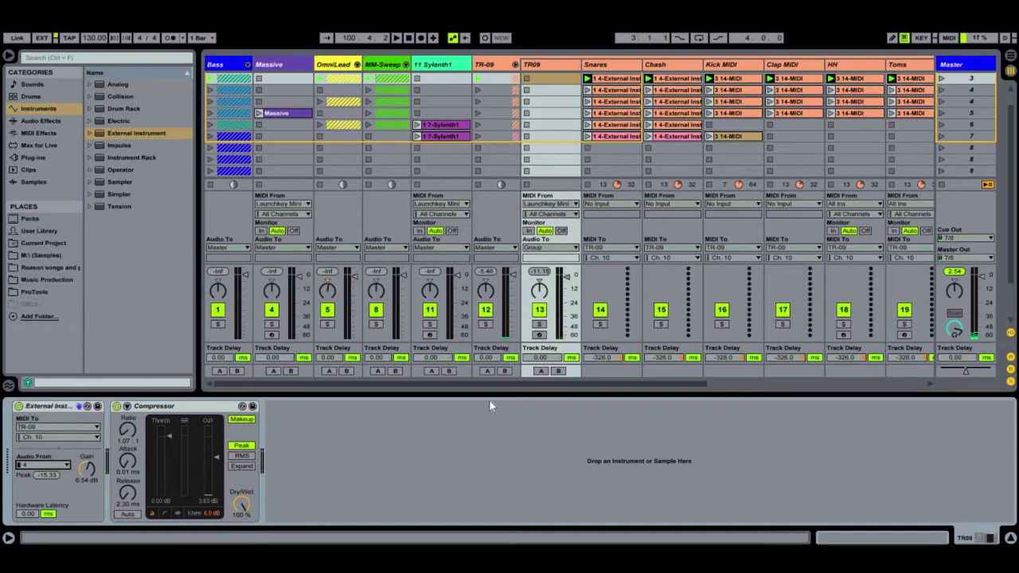
# - Select each of the two TB03 tracks in the TB-03 group in turn and compare their device chains
pyautogui.moveTo(687, 385); pyautogui.dragTo(916, 385)
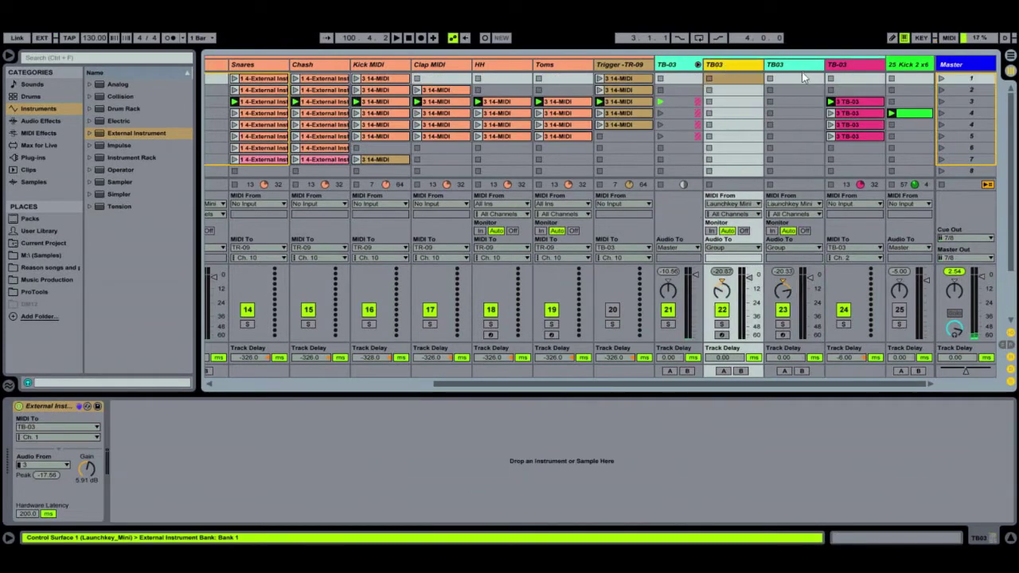
pyautogui.click(780, 73)
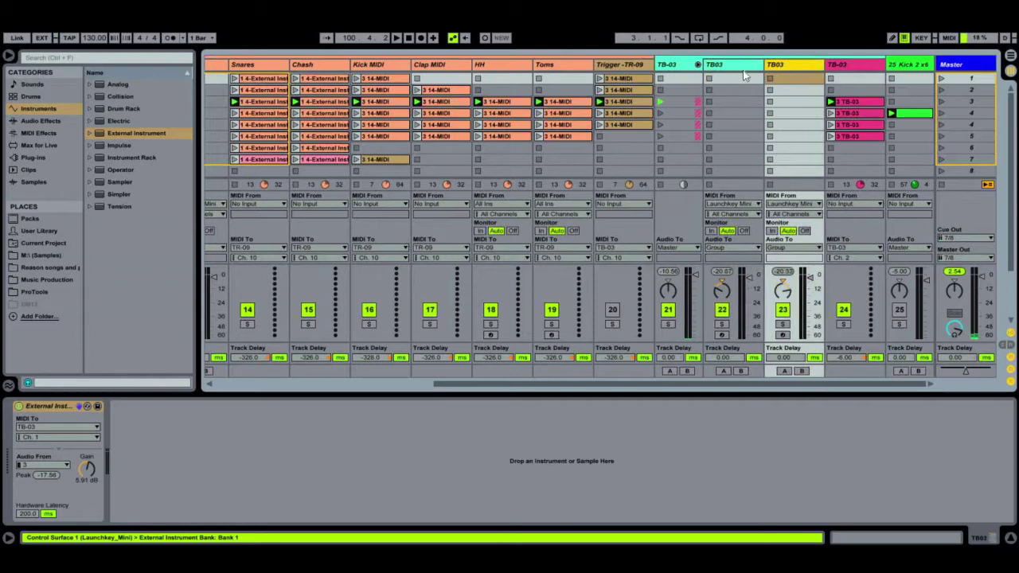
pyautogui.click(743, 70)
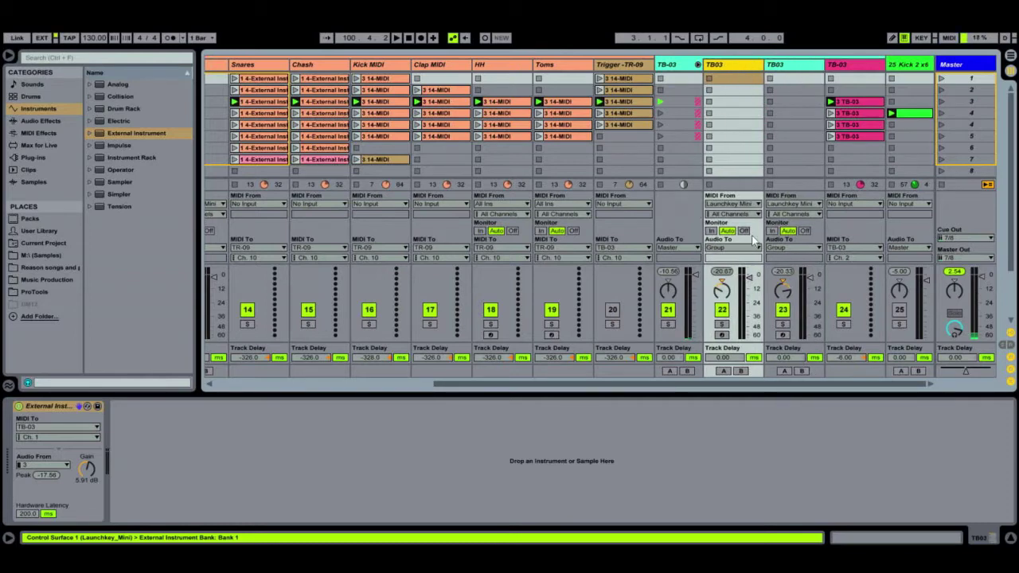
pyautogui.click(114, 355)
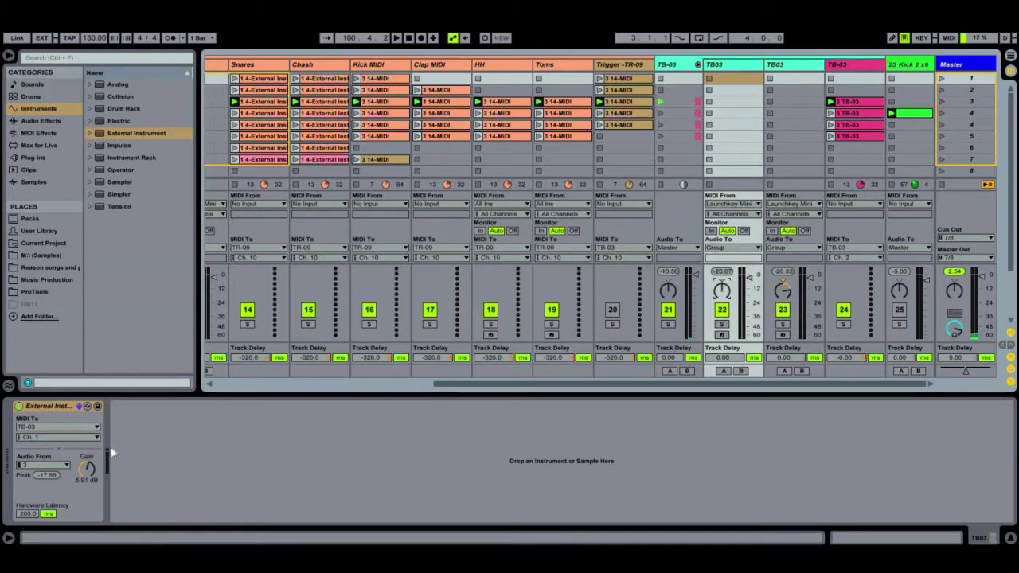
# - Examine the MIDI output, MIDI channel and audio input choices of the TB03 track's External Instrument without changing them
pyautogui.click(44, 437)
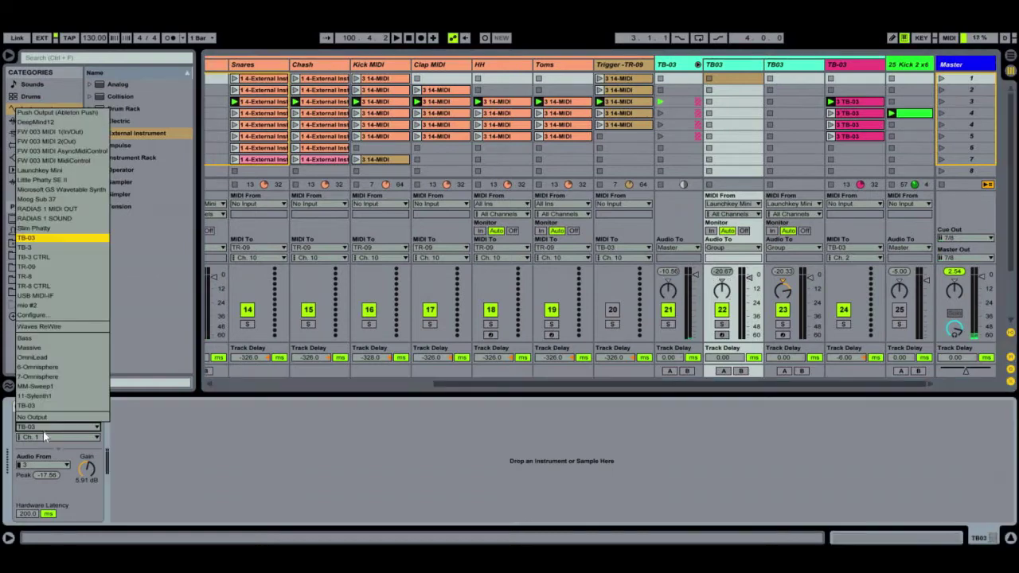
pyautogui.press('Escape')
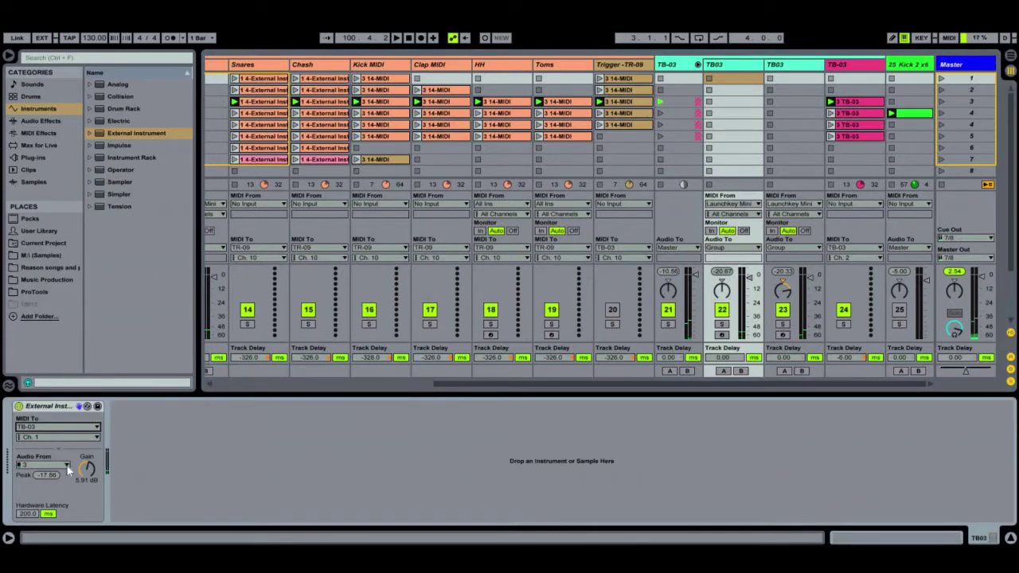
pyautogui.click(39, 438)
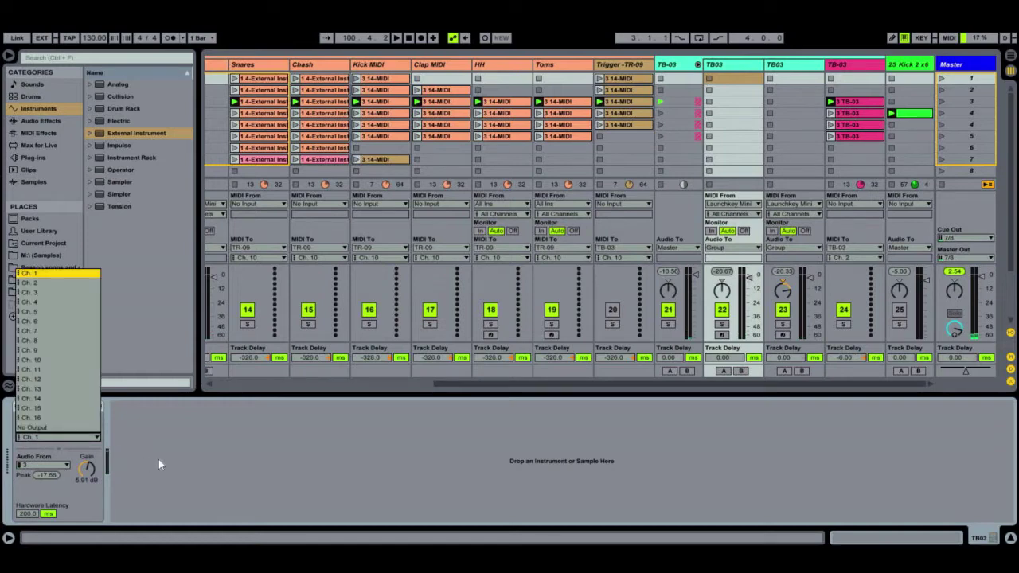
pyautogui.click(221, 500)
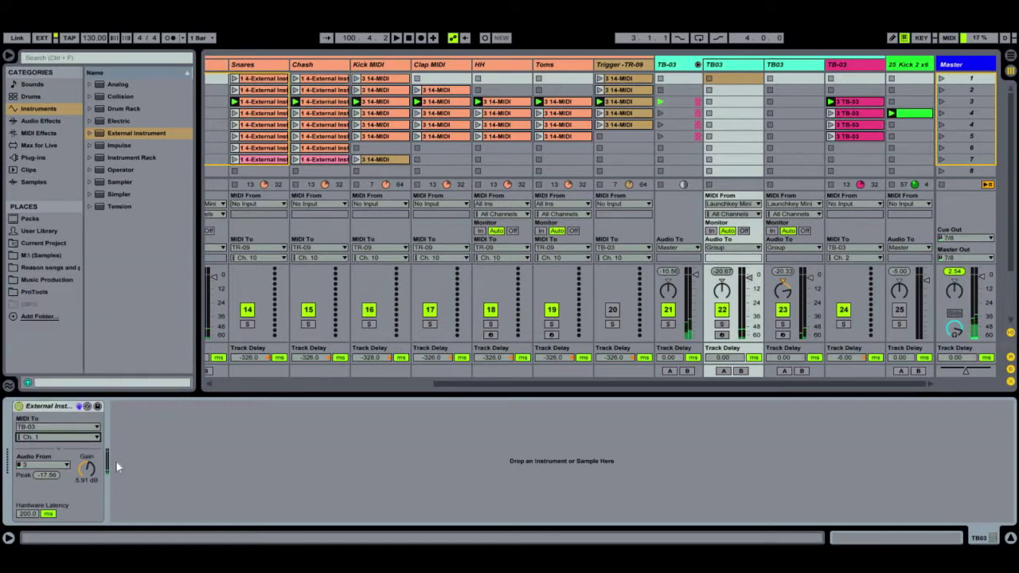
pyautogui.click(43, 463)
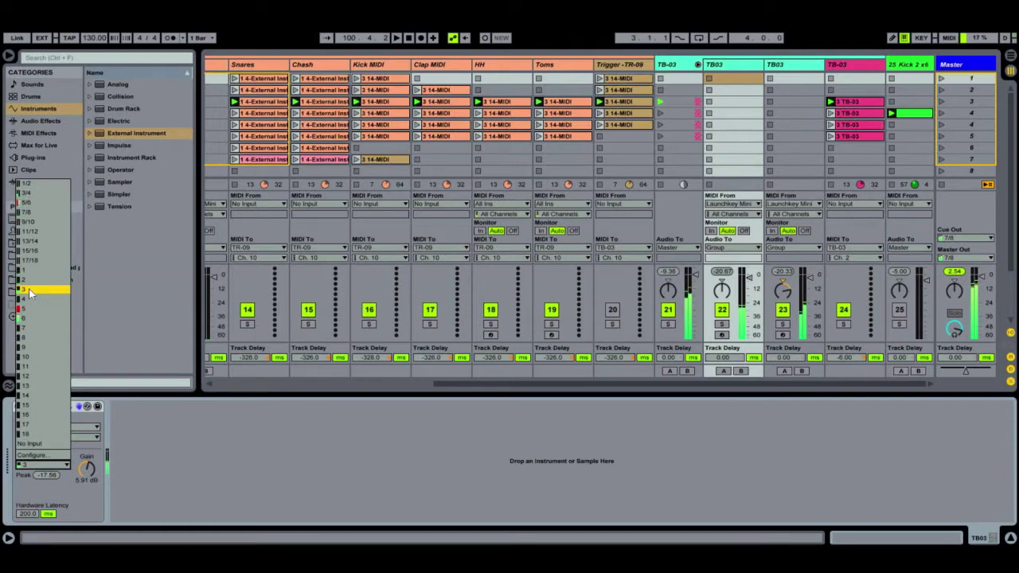
pyautogui.click(246, 475)
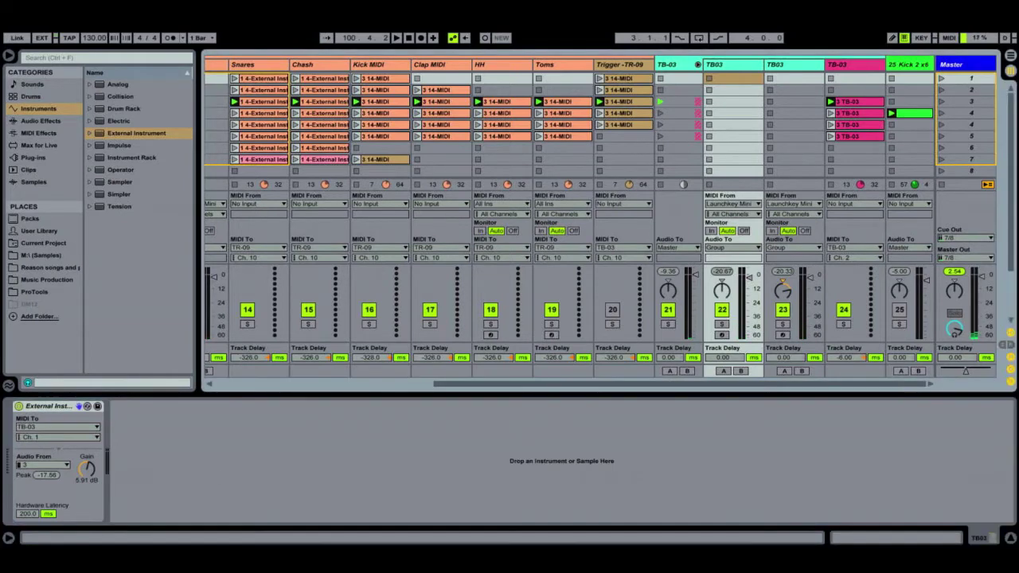
# - Fold the TB-03 group, insert a new MIDI track after the Kick 2 track and load an External Instrument on it
pyautogui.click(698, 67)
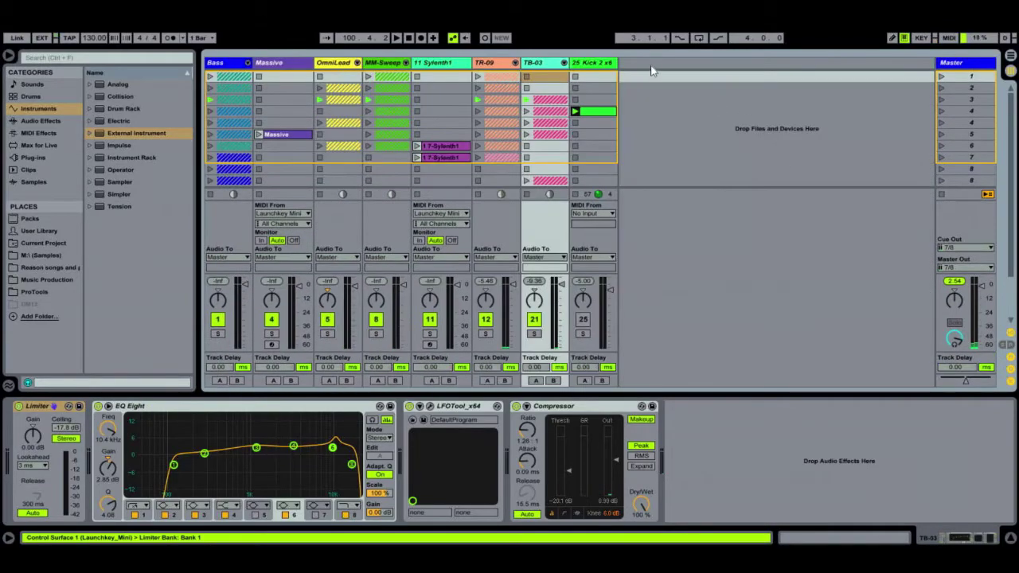
pyautogui.rightClick(651, 70)
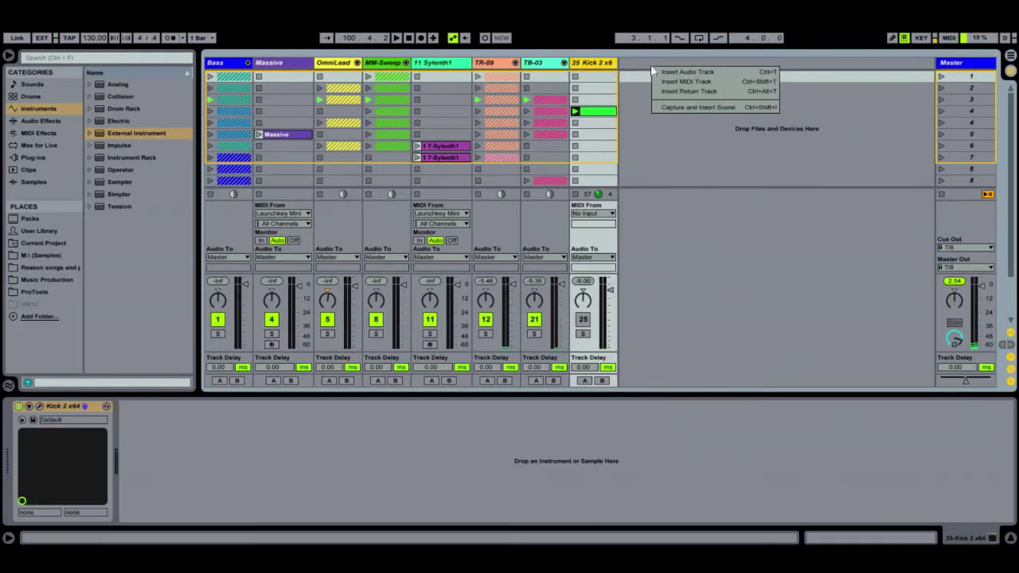
pyautogui.click(721, 80)
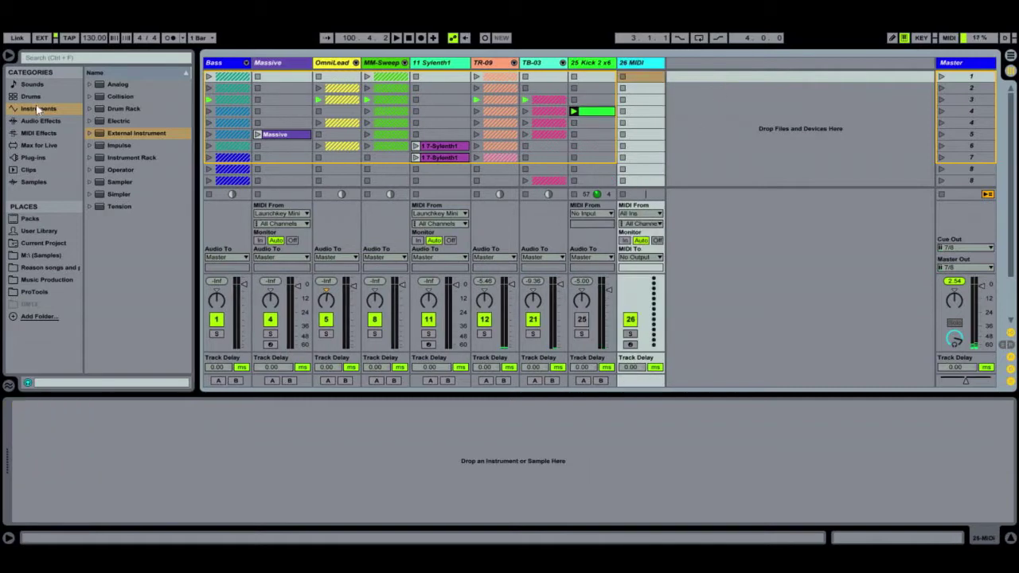
pyautogui.click(103, 135)
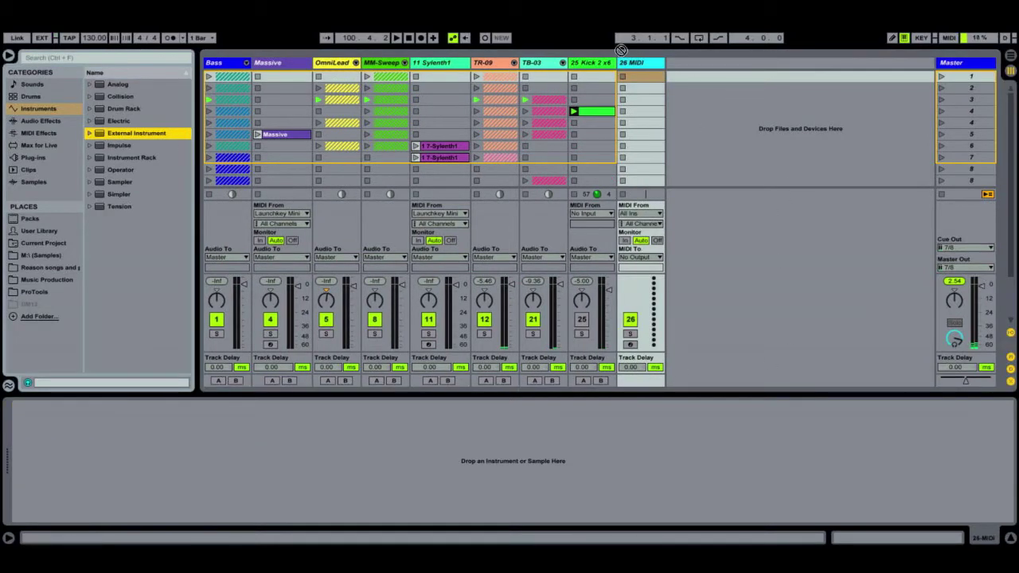
pyautogui.moveTo(103, 136); pyautogui.dragTo(644, 83)
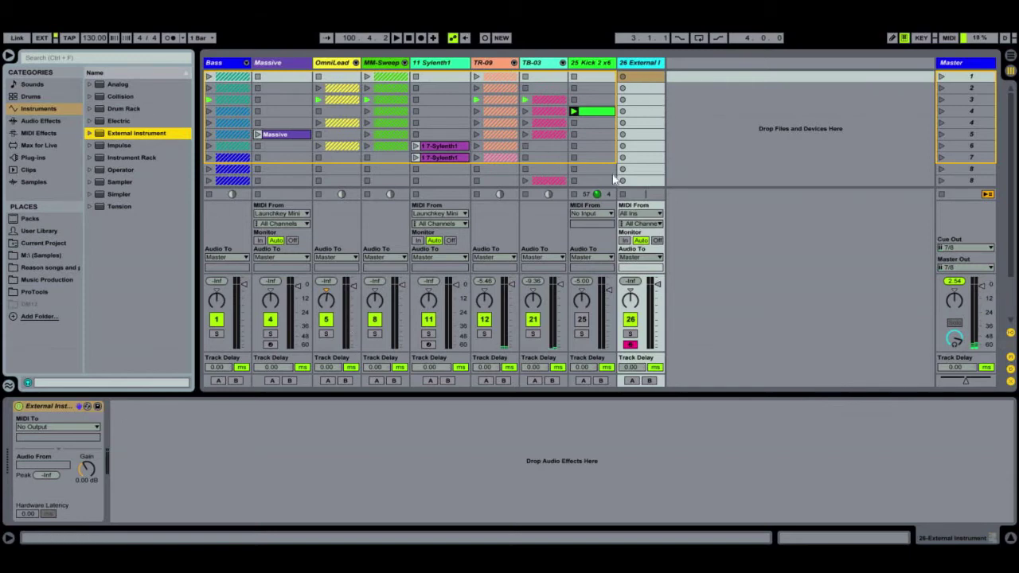
# - Route the new External Instrument's MIDI to RADIAS 1 SOUND and take its audio from inputs 9/10
pyautogui.click(57, 437)
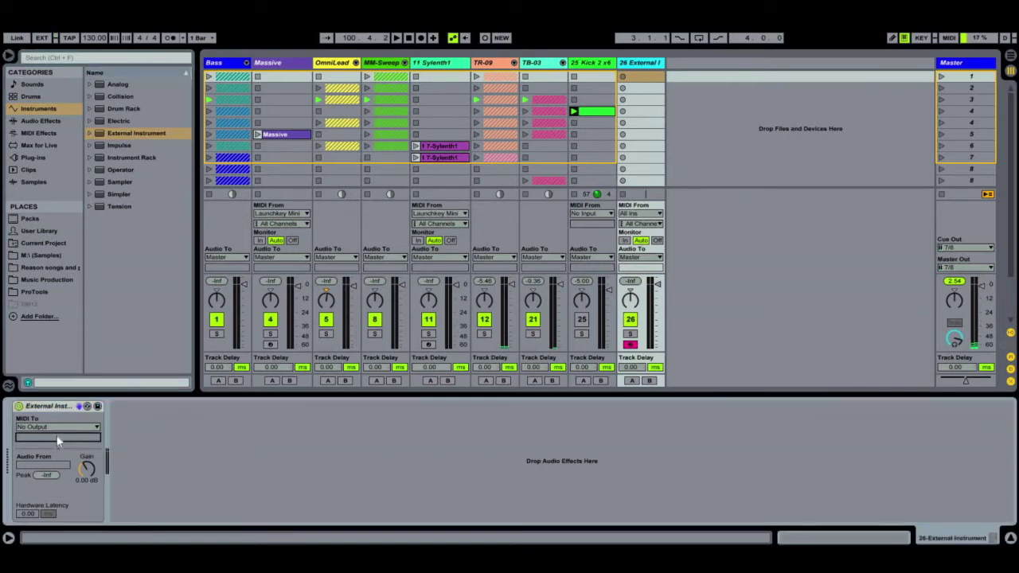
pyautogui.click(57, 430)
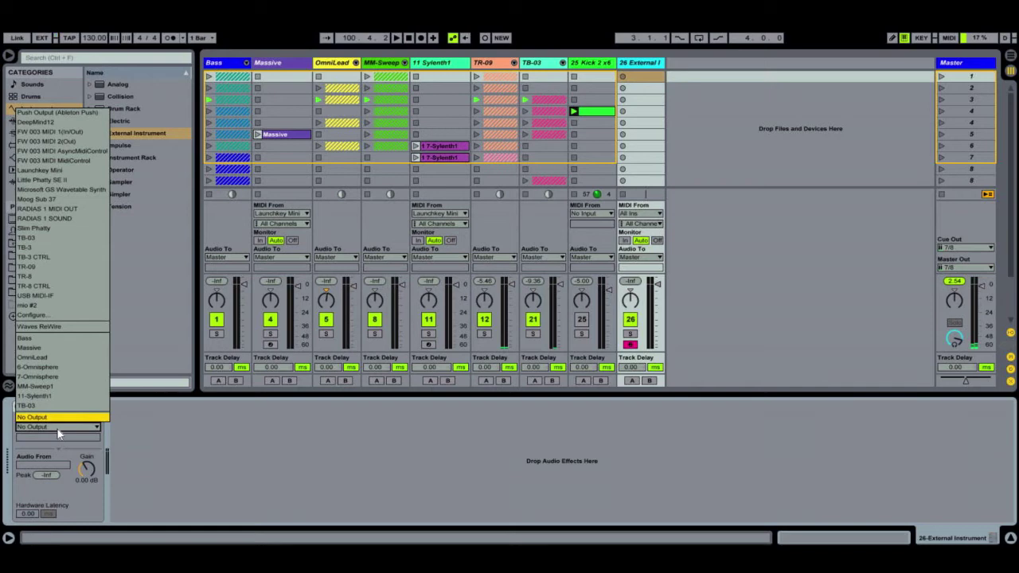
pyautogui.click(69, 219)
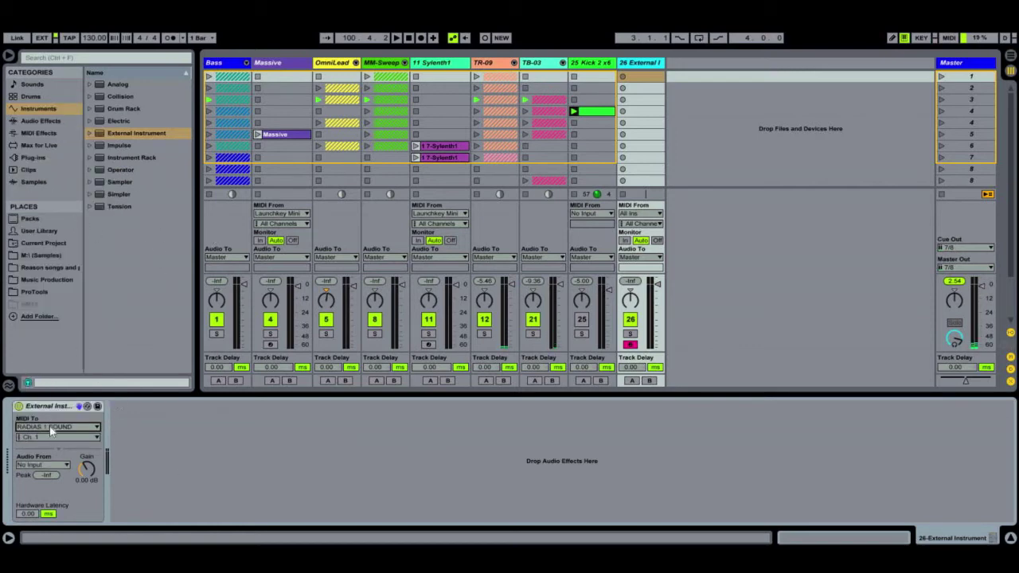
pyautogui.click(43, 465)
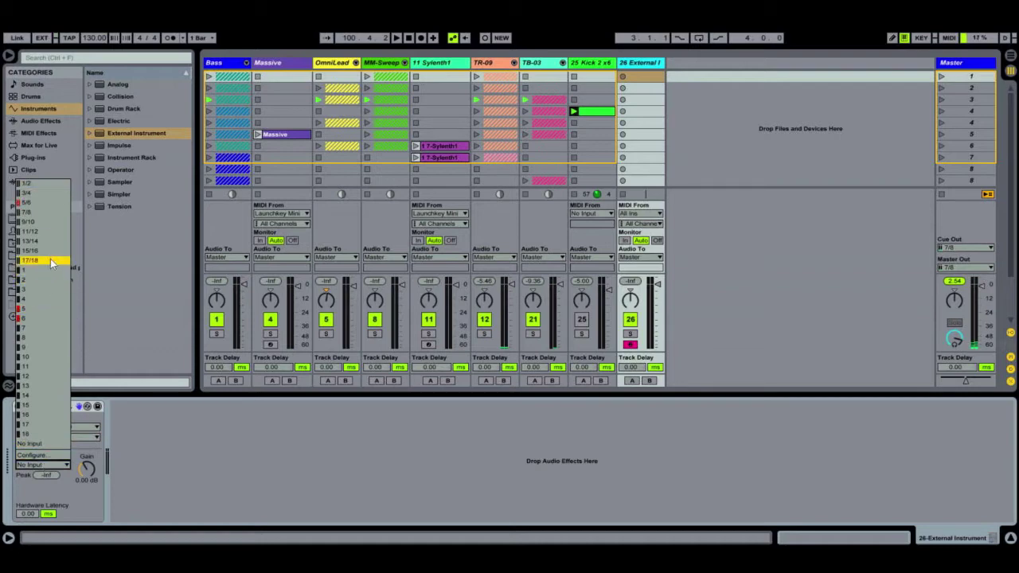
pyautogui.click(46, 225)
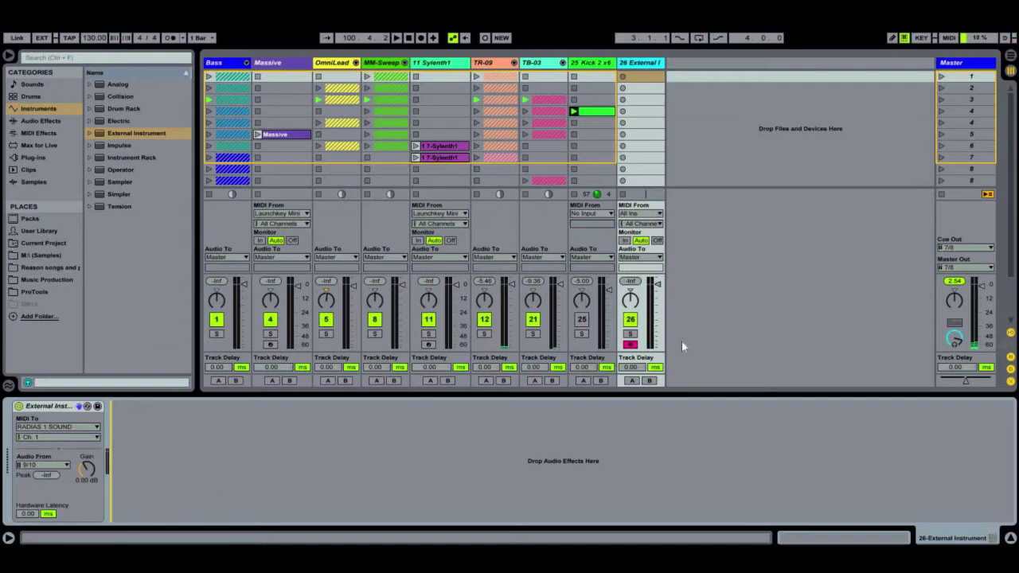
# - Create an empty MIDI clip in the External Instrument track's third slot and record a short clip in its fourth slot
pyautogui.doubleClick(641, 99)
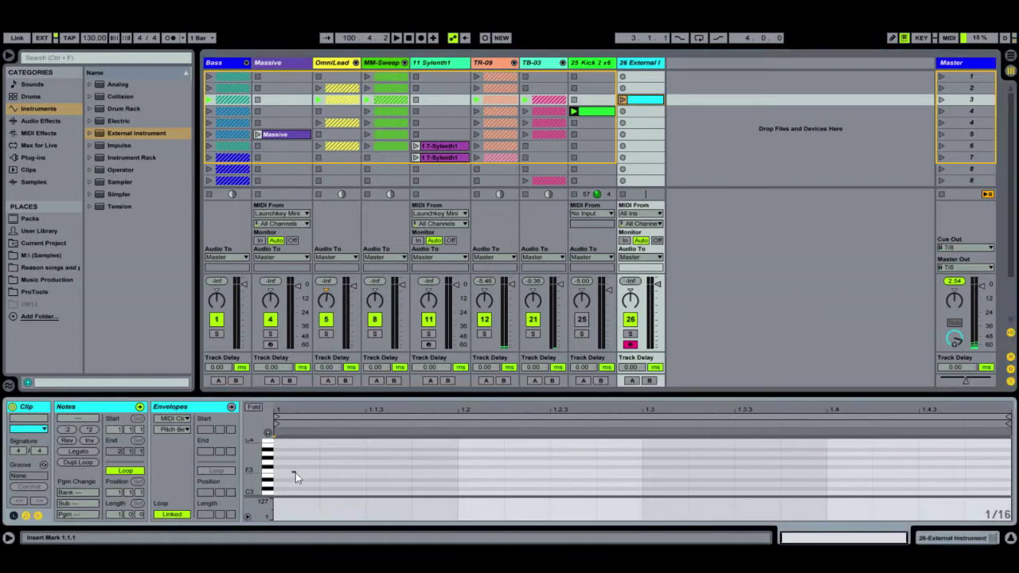
pyautogui.moveTo(551, 473); pyautogui.dragTo(415, 407)
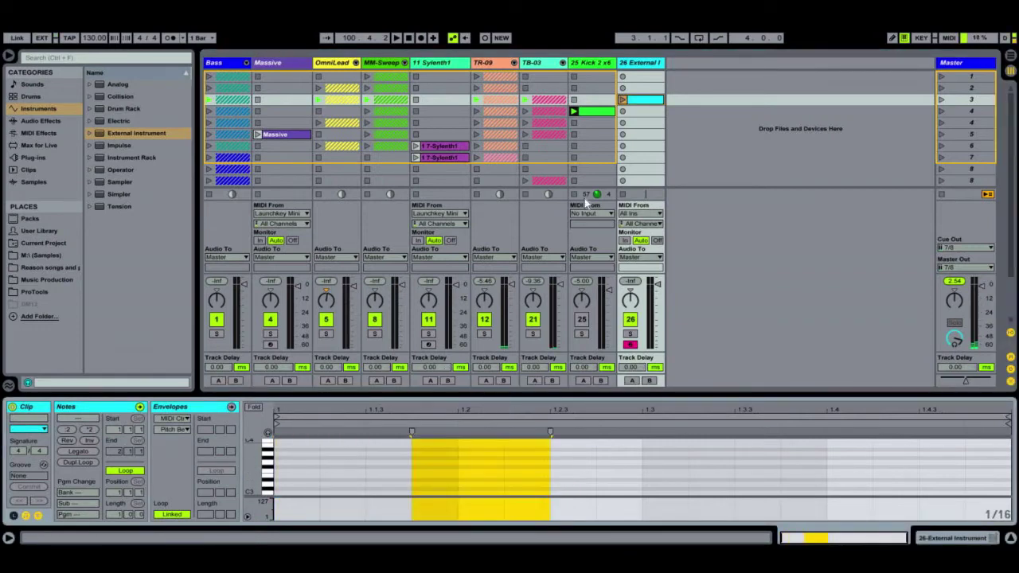
pyautogui.click(623, 111)
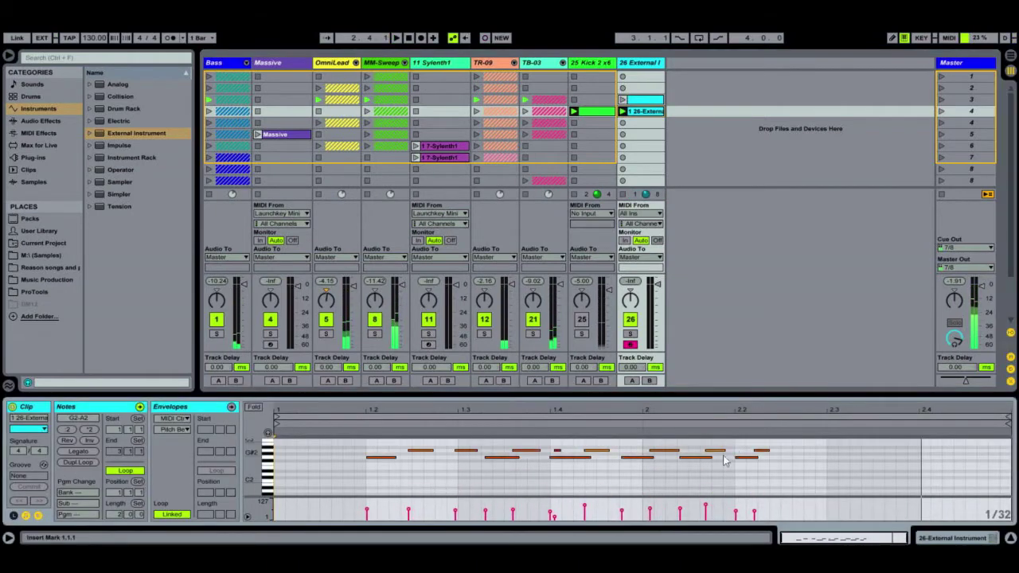
# - Delete the recorded notes and remove both clips from the External Instrument track
pyautogui.scroll(-3, 771, 487)
pyautogui.hotkey('ctrl', 'a')
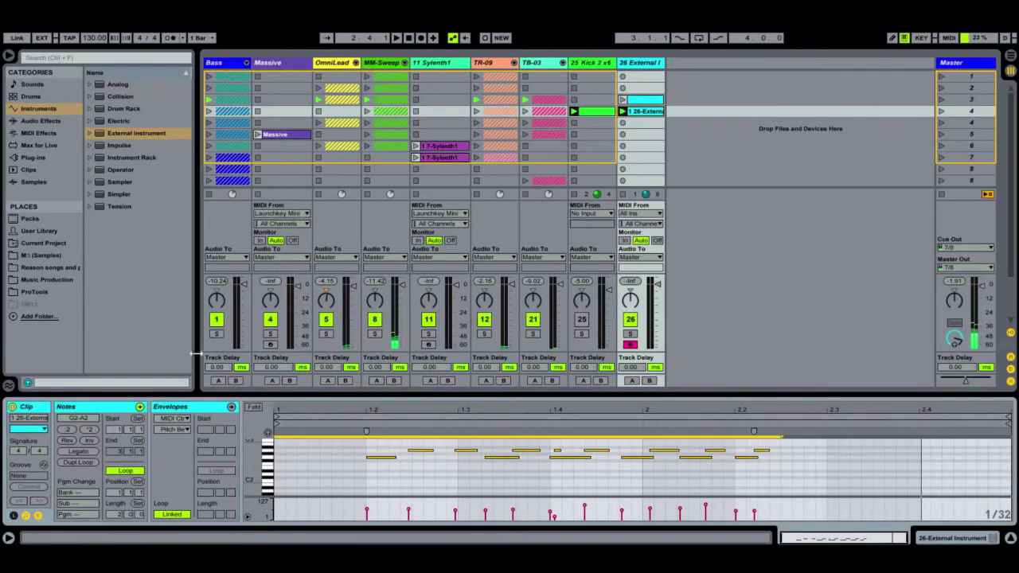
pyautogui.press('Delete')
pyautogui.click(639, 113)
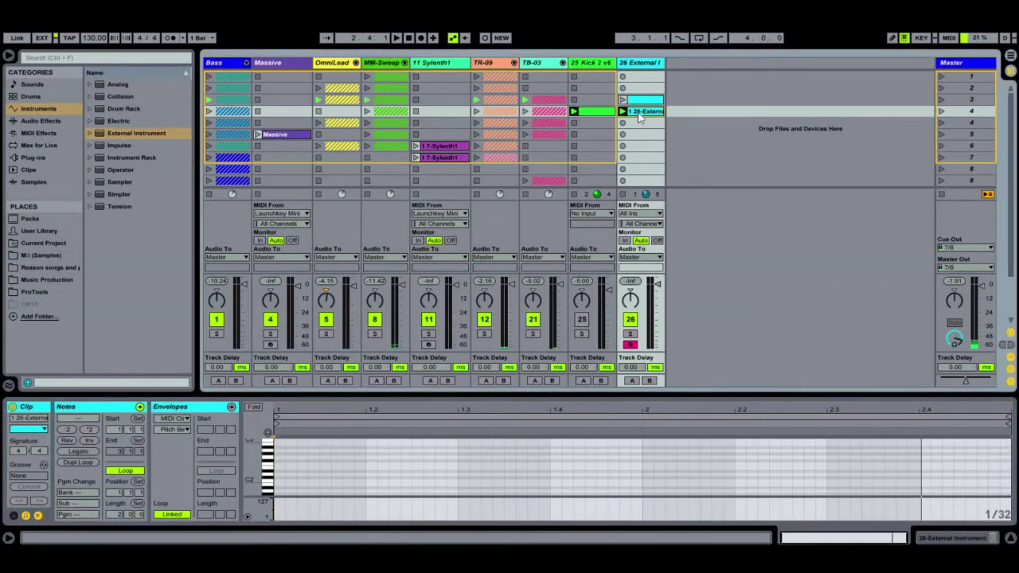
pyautogui.click(638, 100)
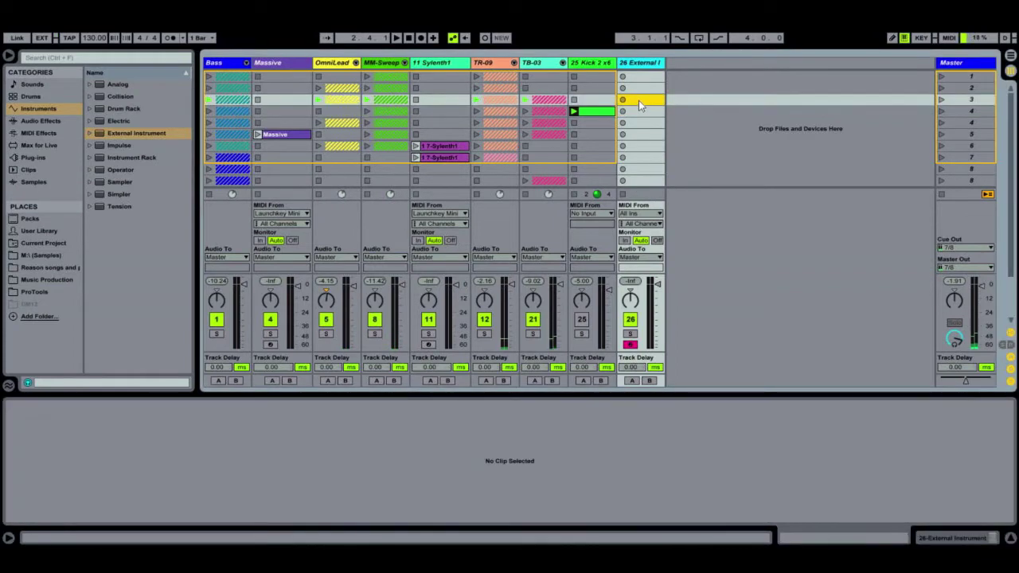
# - Look over the track list in the Arrangement View and return to the Session View
pyautogui.press('Tab')
pyautogui.scroll(2, 446, 197)
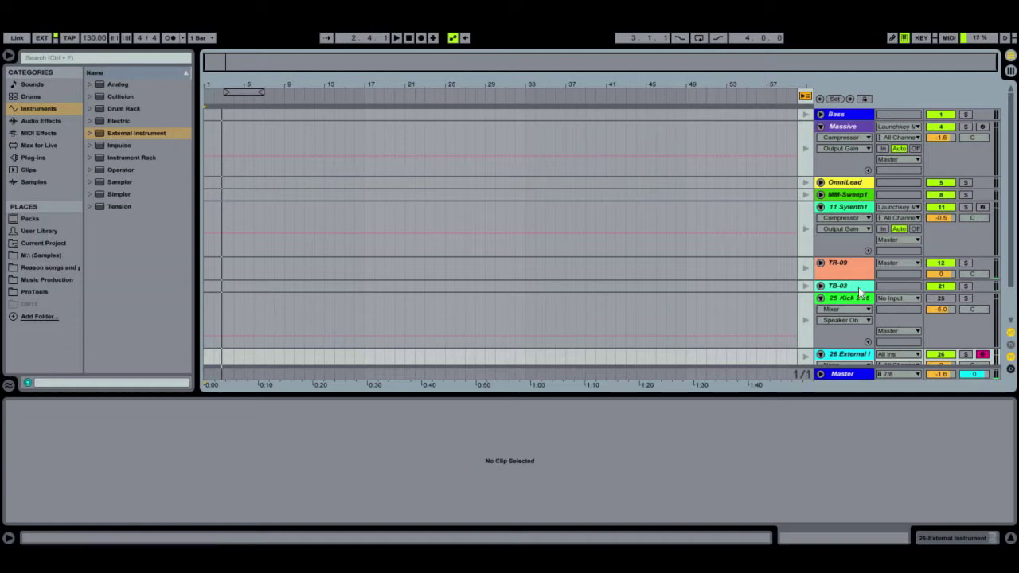
pyautogui.scroll(-1, 857, 279)
pyautogui.scroll(1, 857, 277)
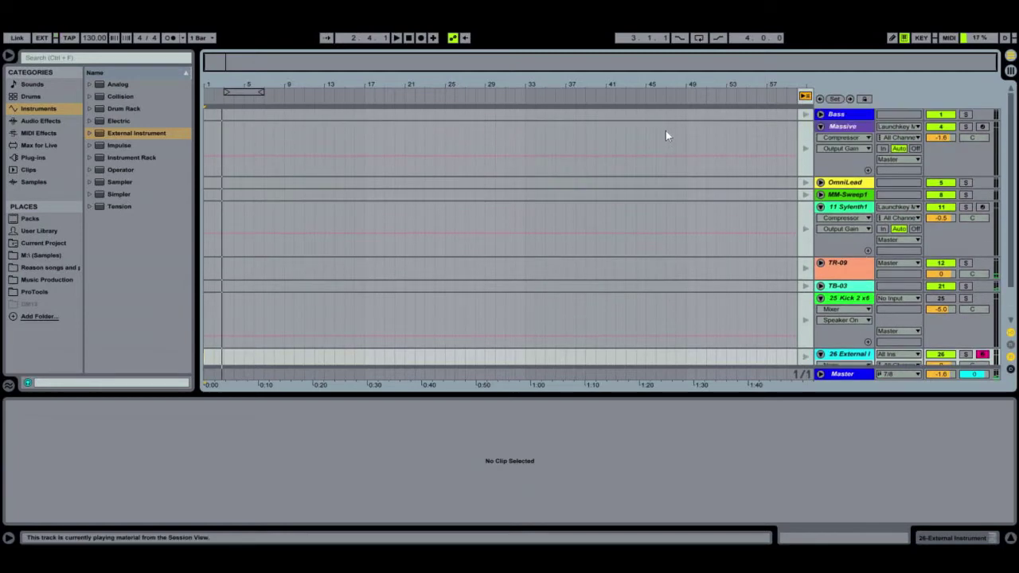
pyautogui.press('Tab')
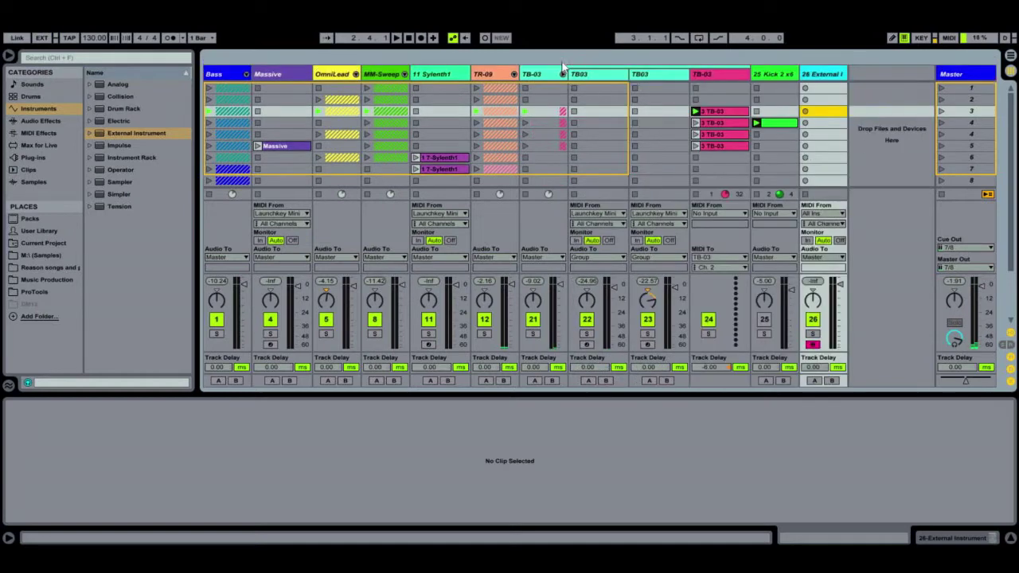
# - Open the TB-03 MIDI track's clip in scene 3, enlarge the note editor and show a MIDI controller envelope for it
pyautogui.click(727, 114)
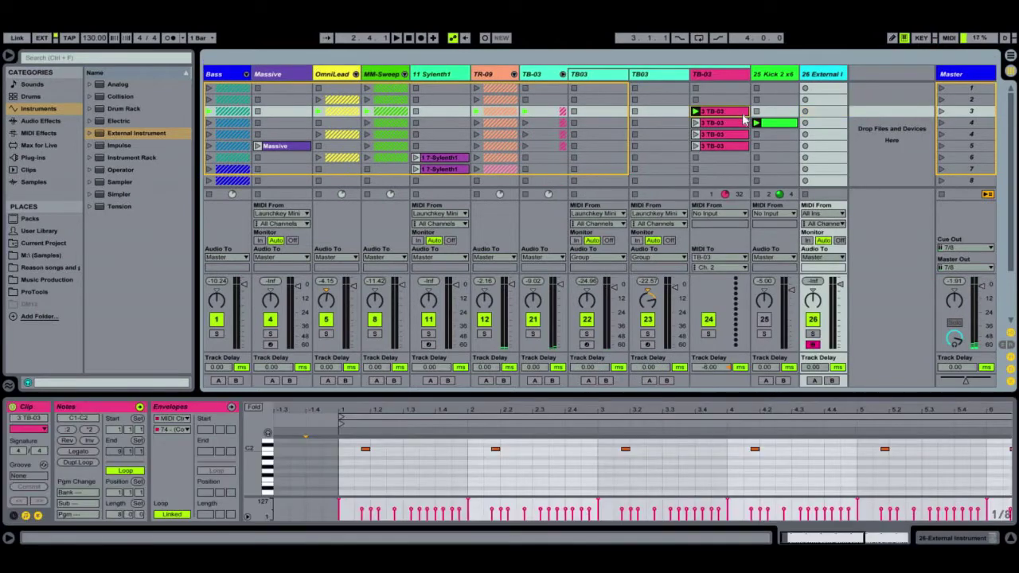
pyautogui.moveTo(847, 393); pyautogui.dragTo(846, 327)
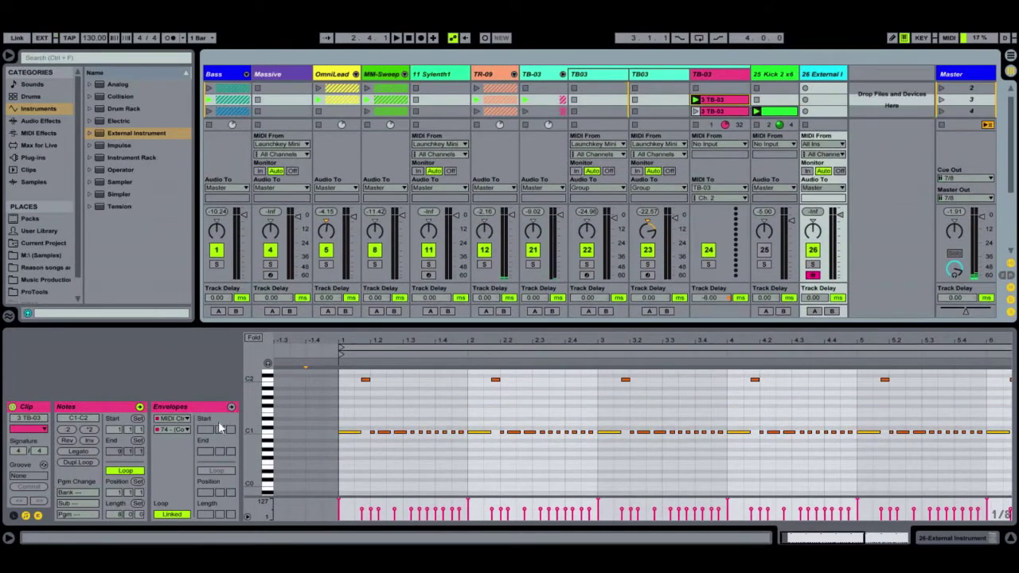
pyautogui.click(172, 430)
pyautogui.click(181, 219)
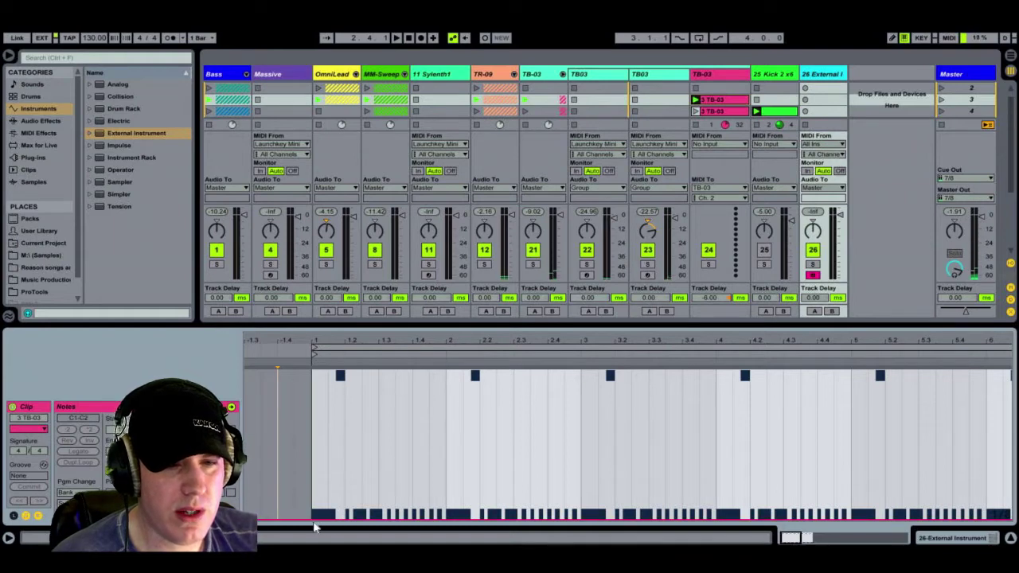
# - Shape the clip's controller envelope into a ramp rising from bar 1 to a peak at bar 5 and play the set
pyautogui.hotkey('ctrl', 'a')
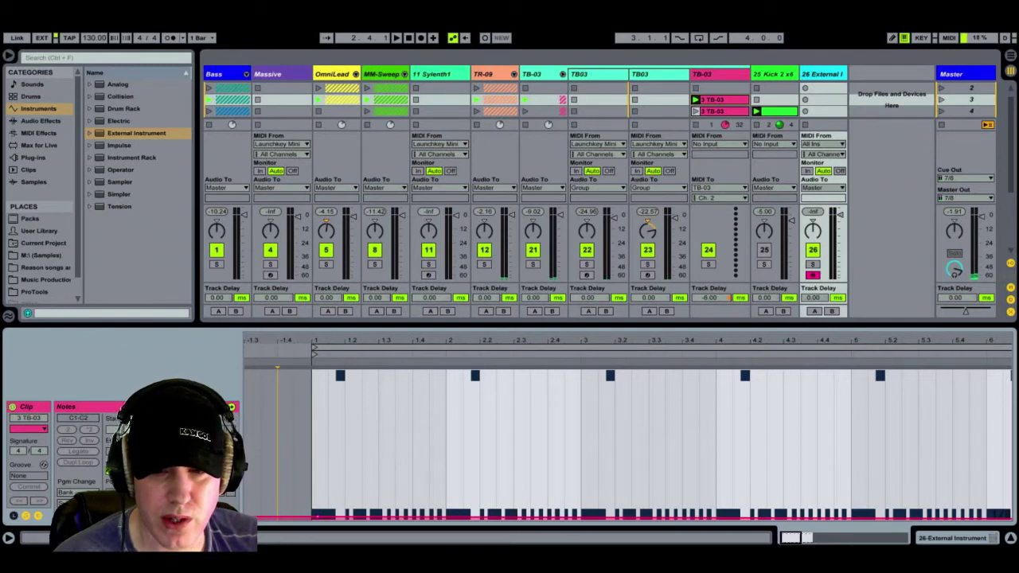
pyautogui.moveTo(876, 516); pyautogui.dragTo(853, 379)
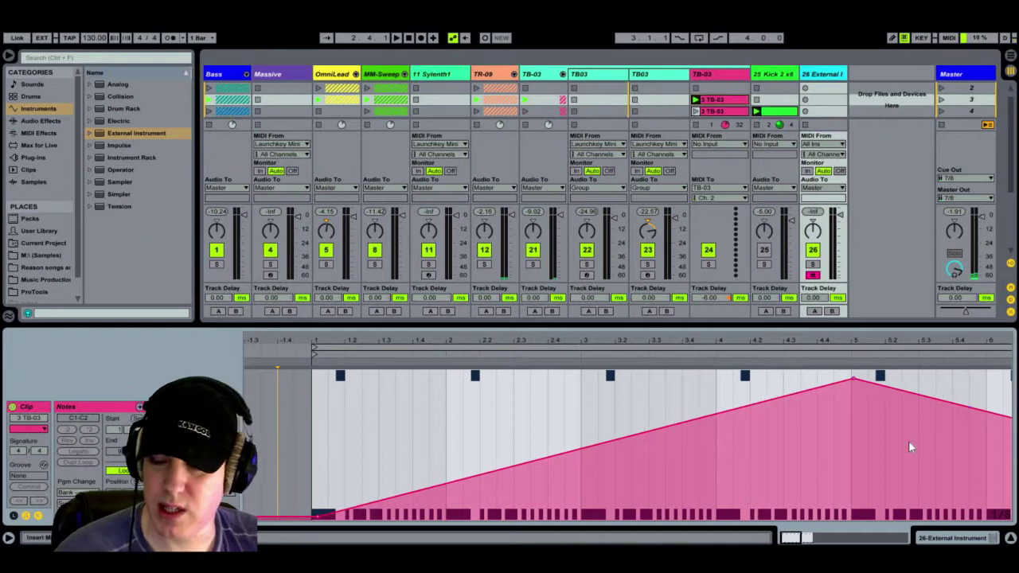
pyautogui.press('space')
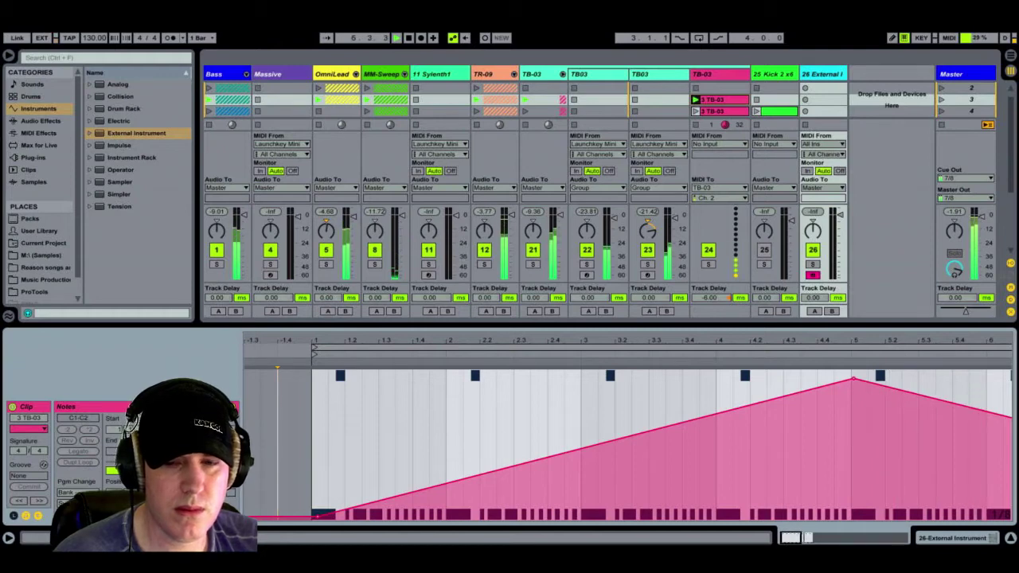
# - Clear all breakpoints of the controller envelope in the TB-03 MIDI track's clip in scene 3
pyautogui.press('-')
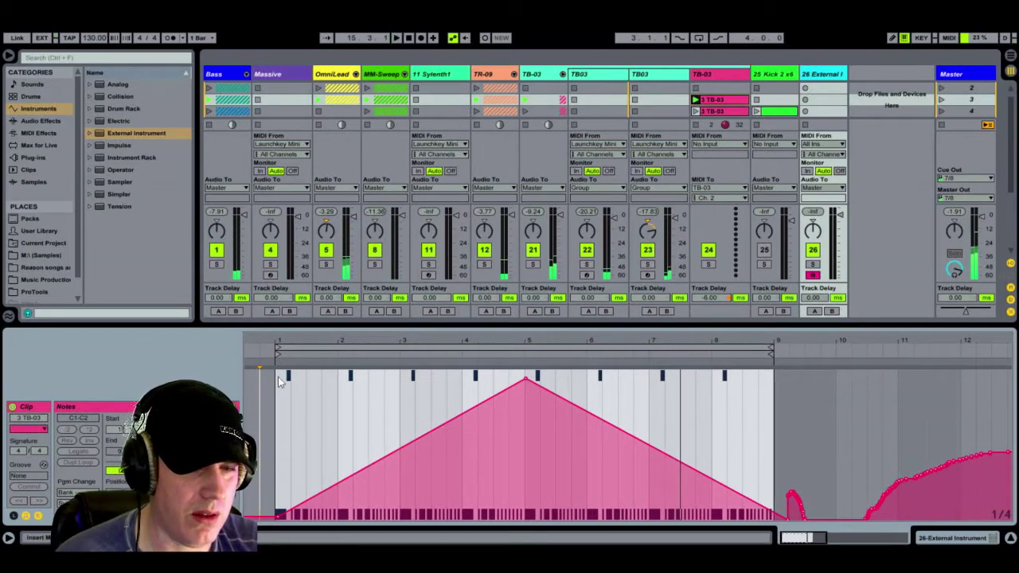
pyautogui.click(325, 427)
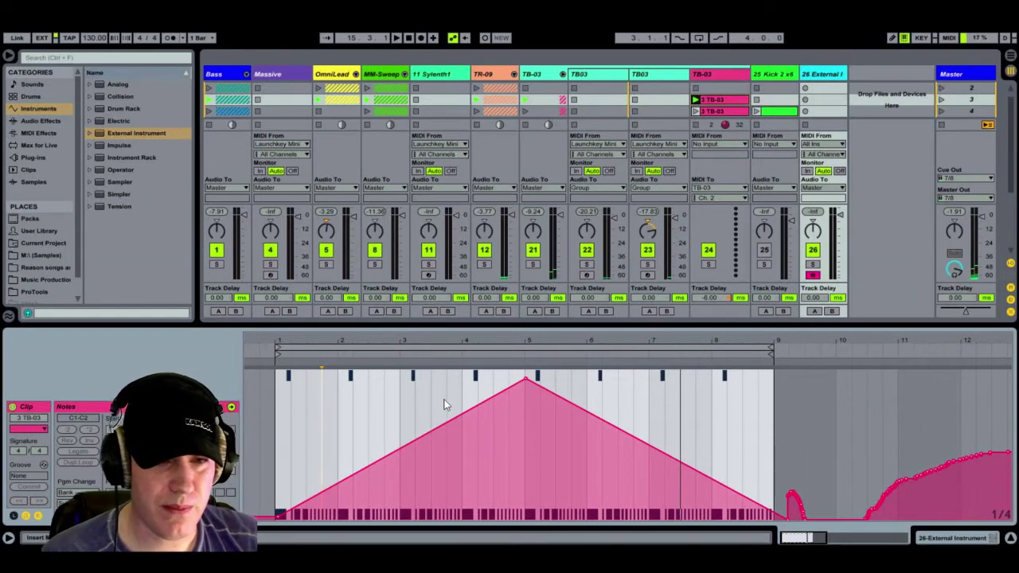
pyautogui.click(286, 437)
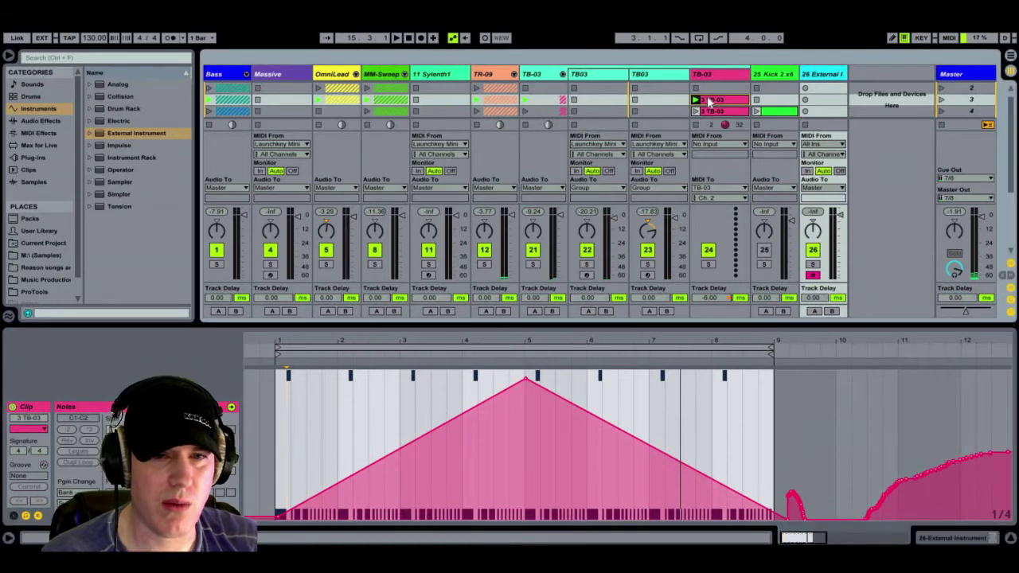
pyautogui.click(709, 98)
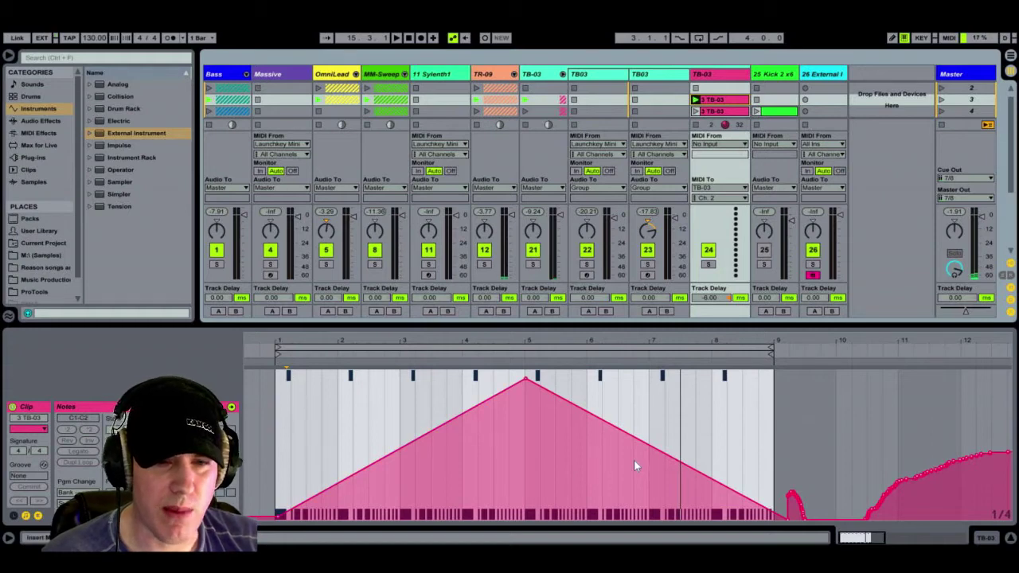
pyautogui.click(627, 408)
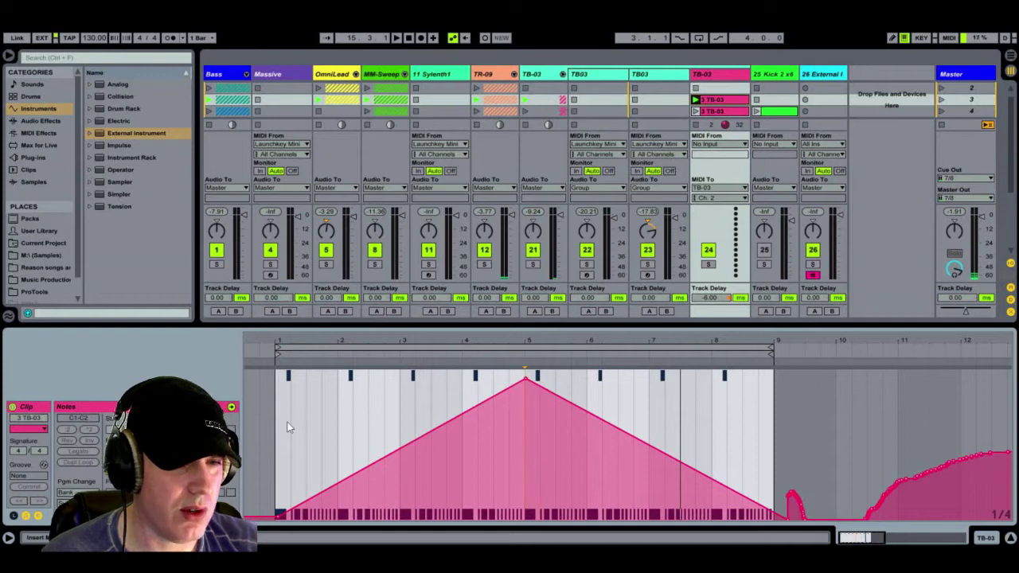
pyautogui.hotkey('ctrl', 'a')
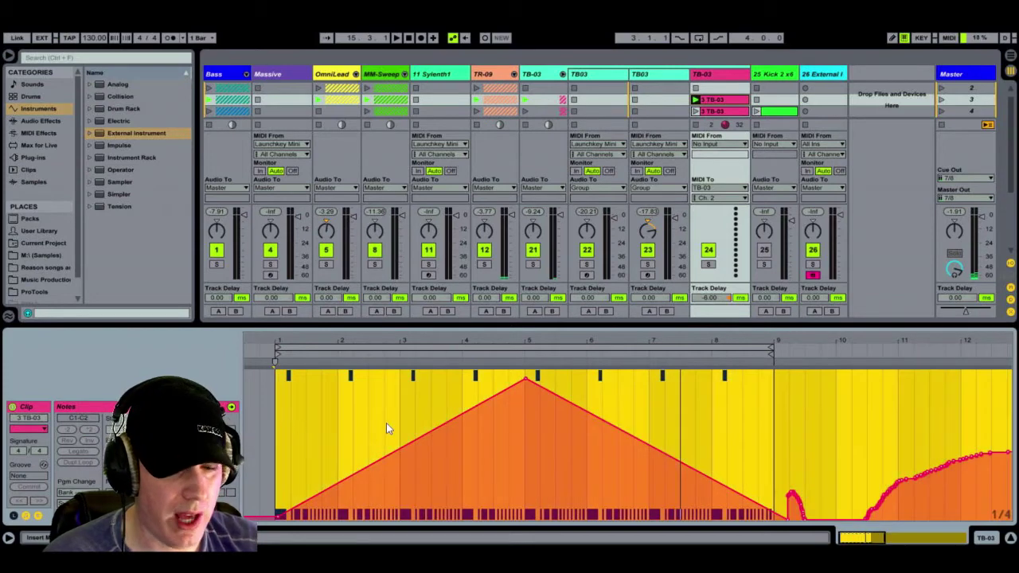
pyautogui.press('Delete')
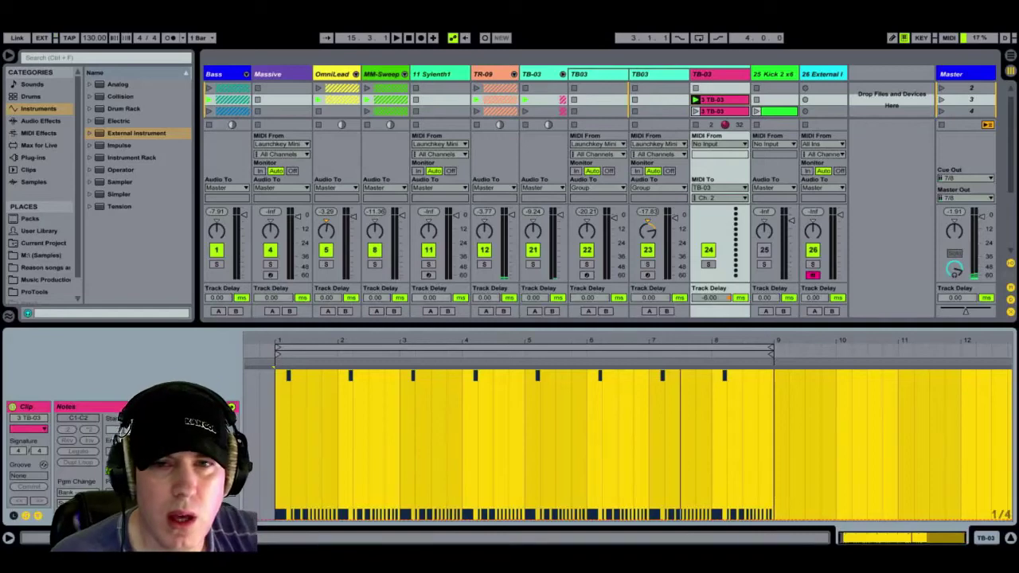
# - Route the External Instrument device on track 26 to TB-03 on channel 2 and look through its available audio inputs
pyautogui.click(823, 75)
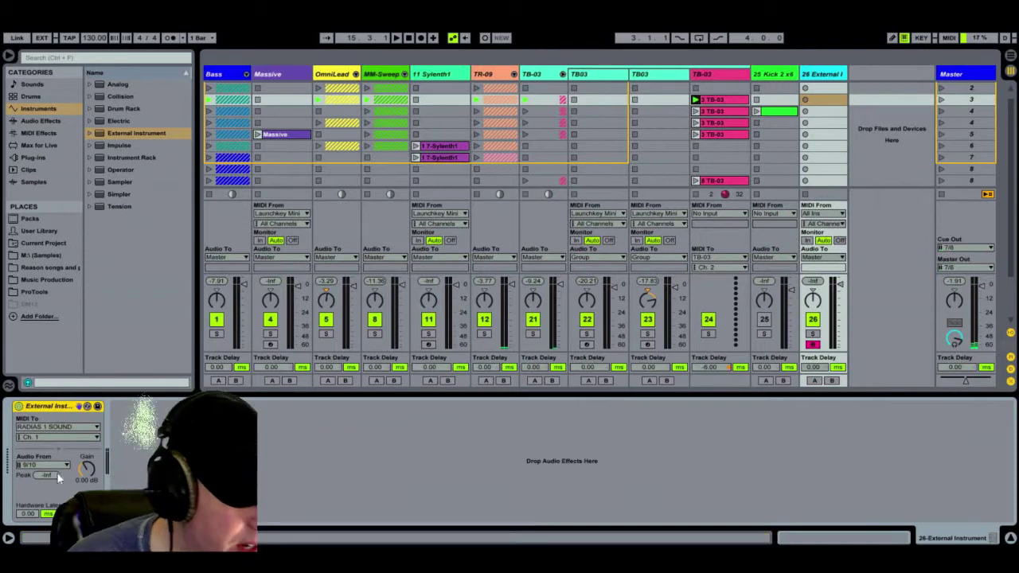
pyautogui.click(58, 427)
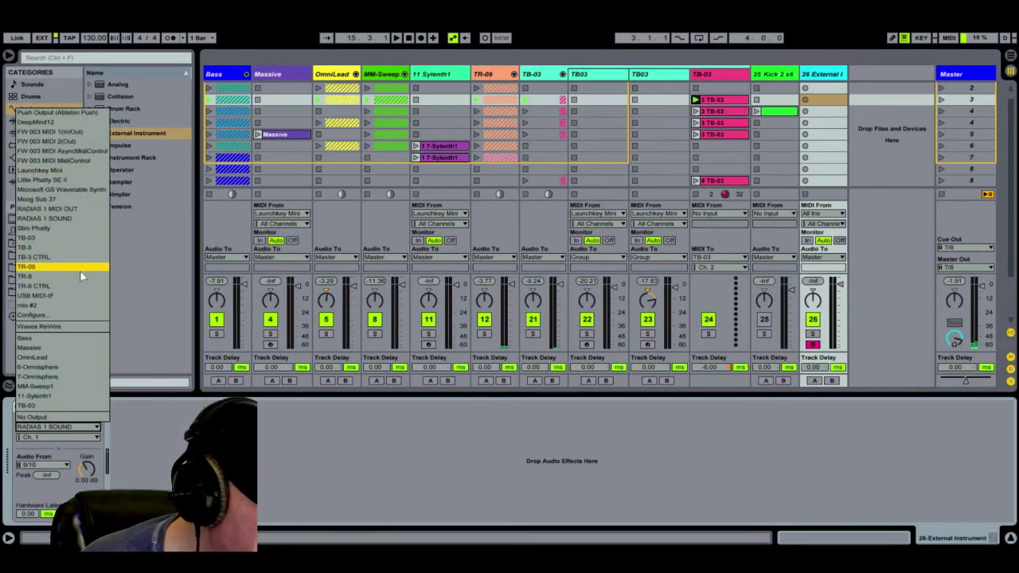
pyautogui.click(69, 236)
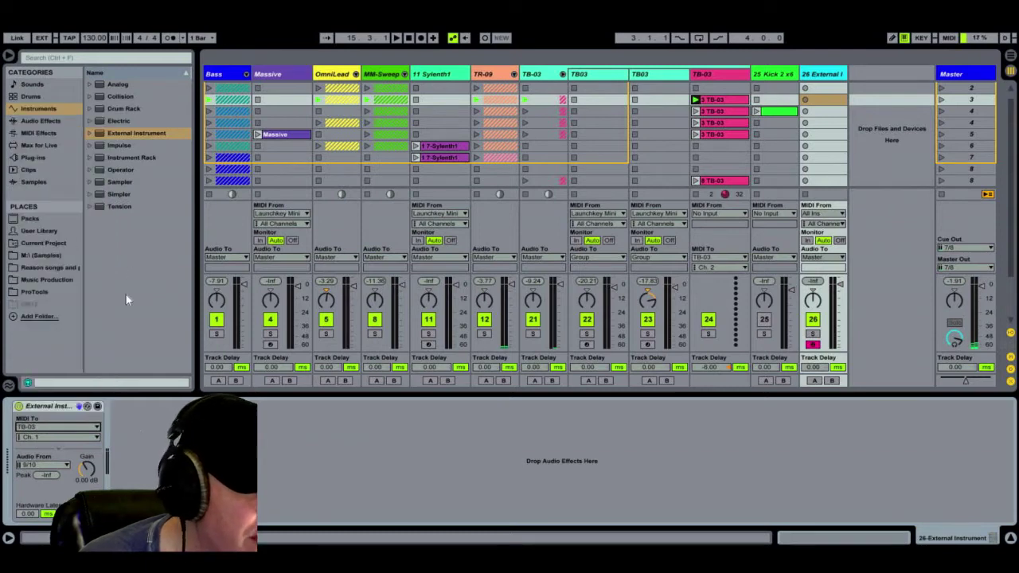
pyautogui.click(39, 437)
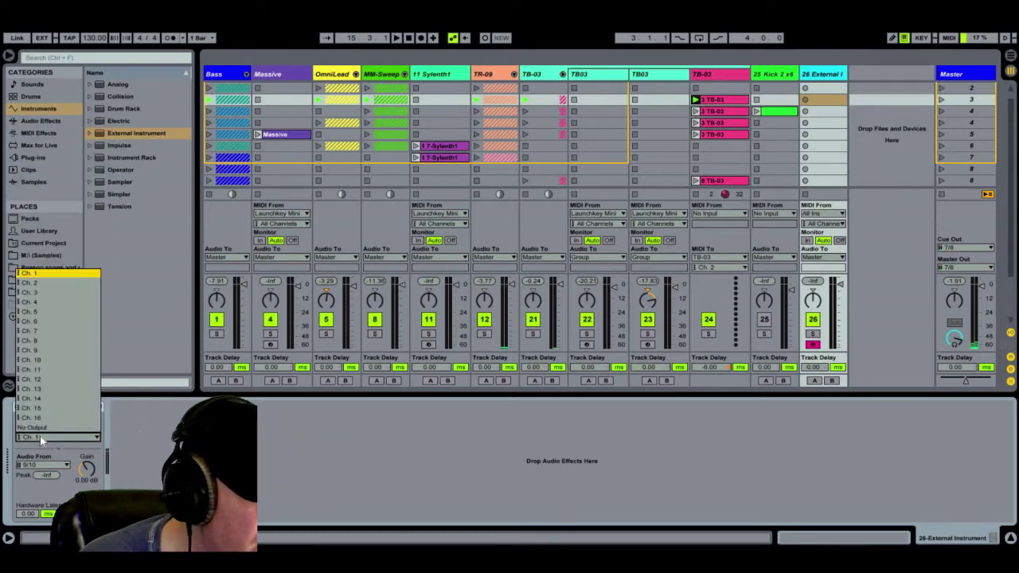
pyautogui.click(42, 285)
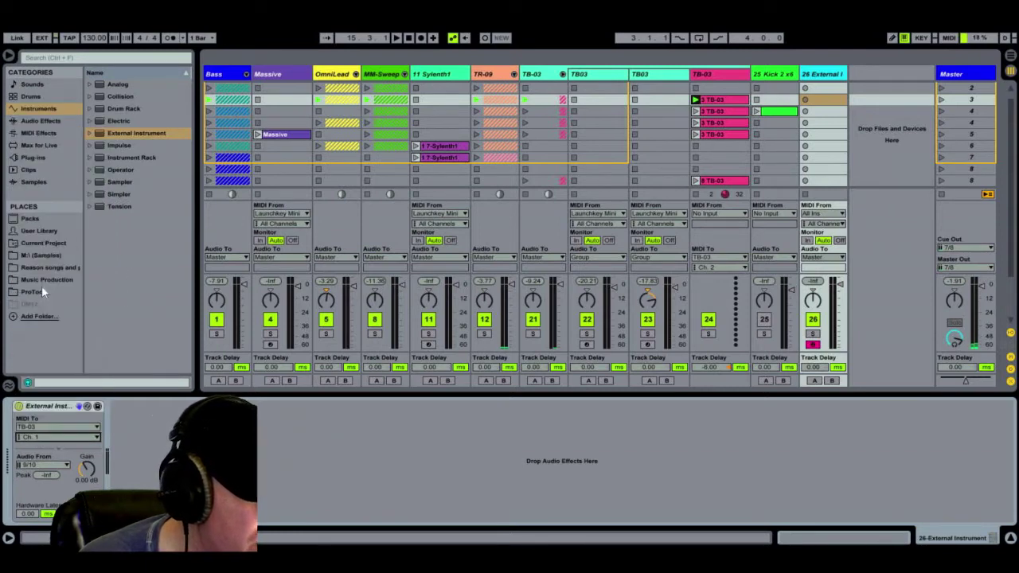
pyautogui.click(54, 465)
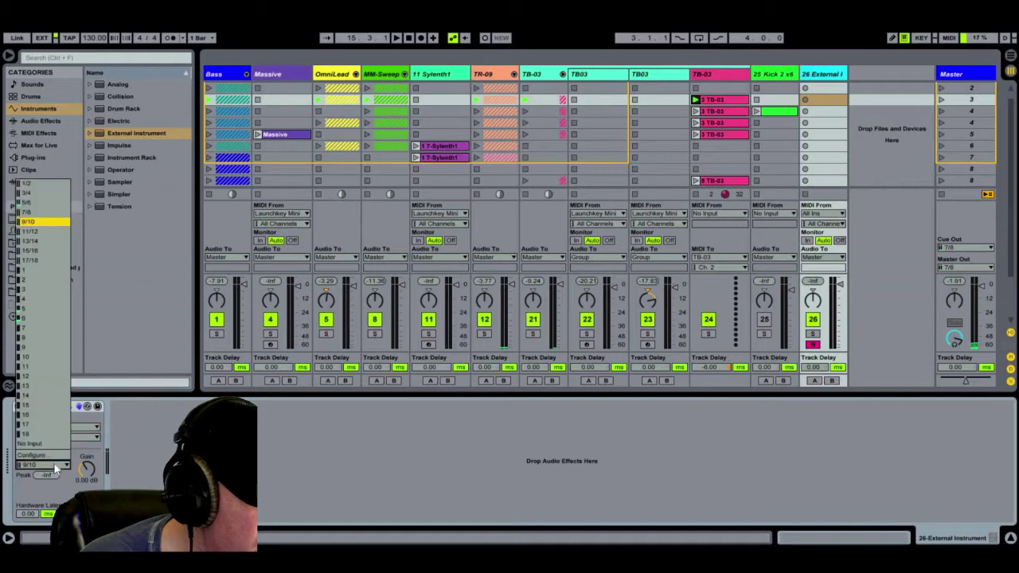
pyautogui.click(320, 481)
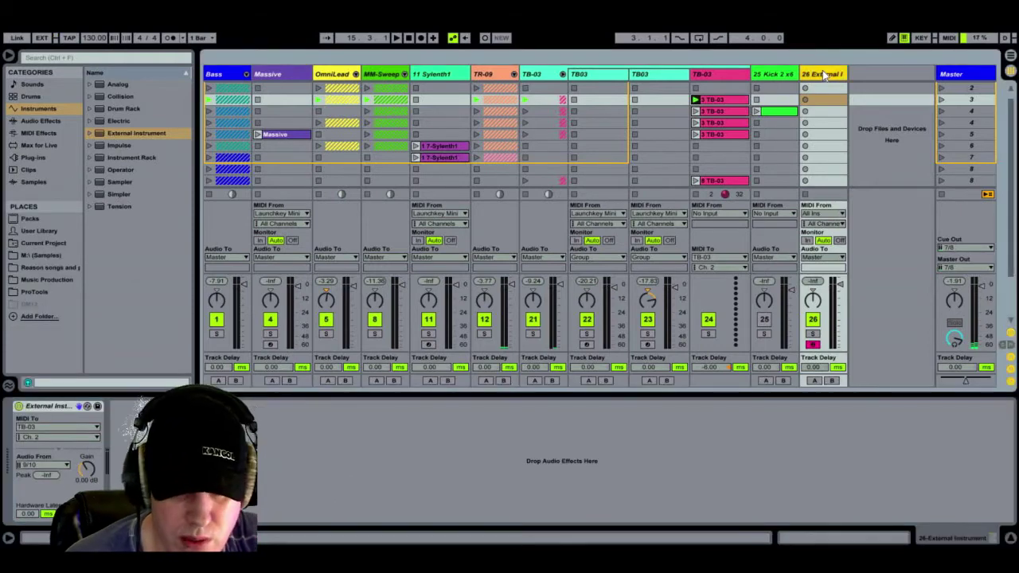
# - Delete the External Instrument track and insert an empty MIDI track directly after the pink TB-03 track
pyautogui.press('Delete')
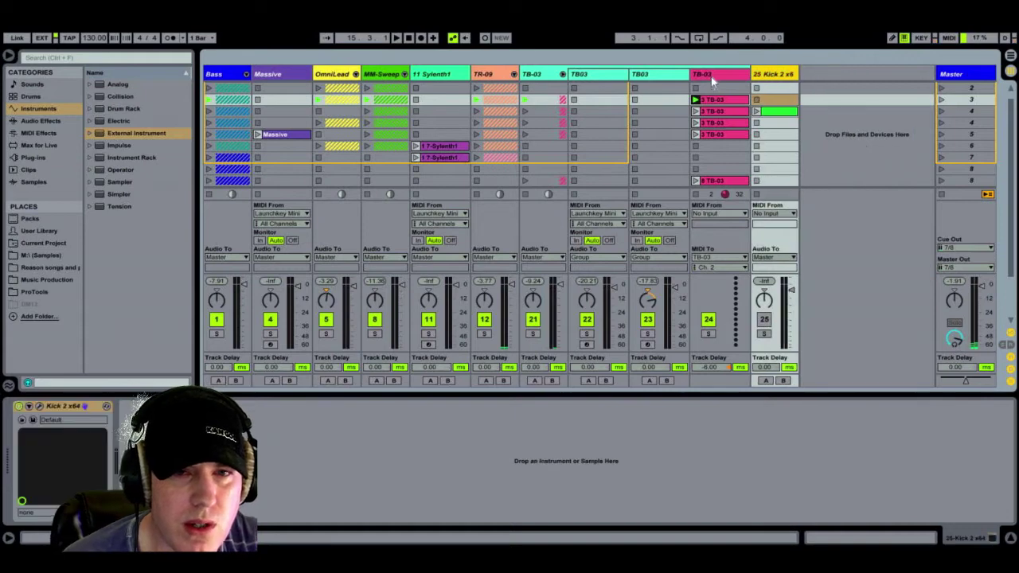
pyautogui.click(711, 75)
pyautogui.rightClick(713, 76)
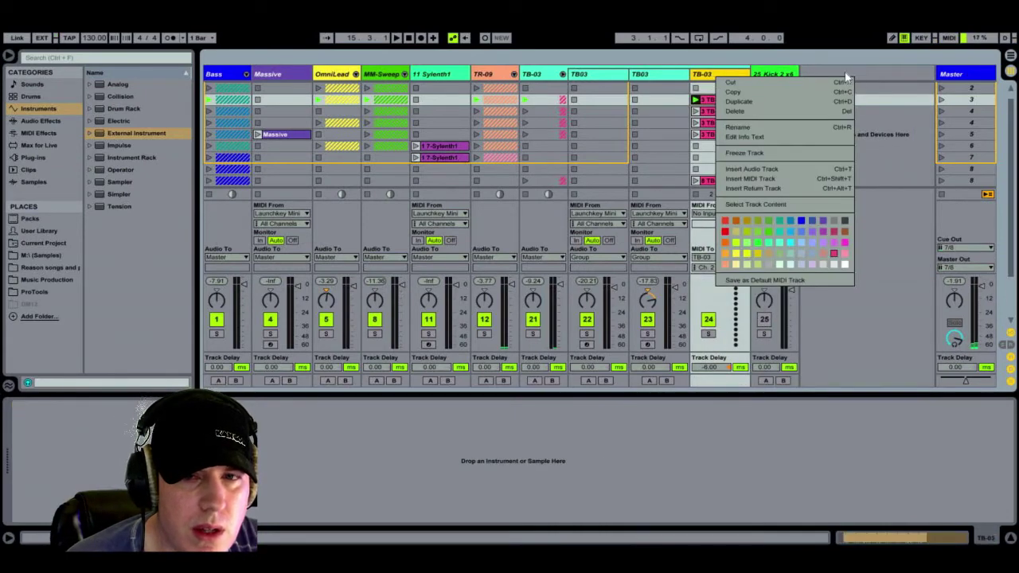
pyautogui.click(792, 179)
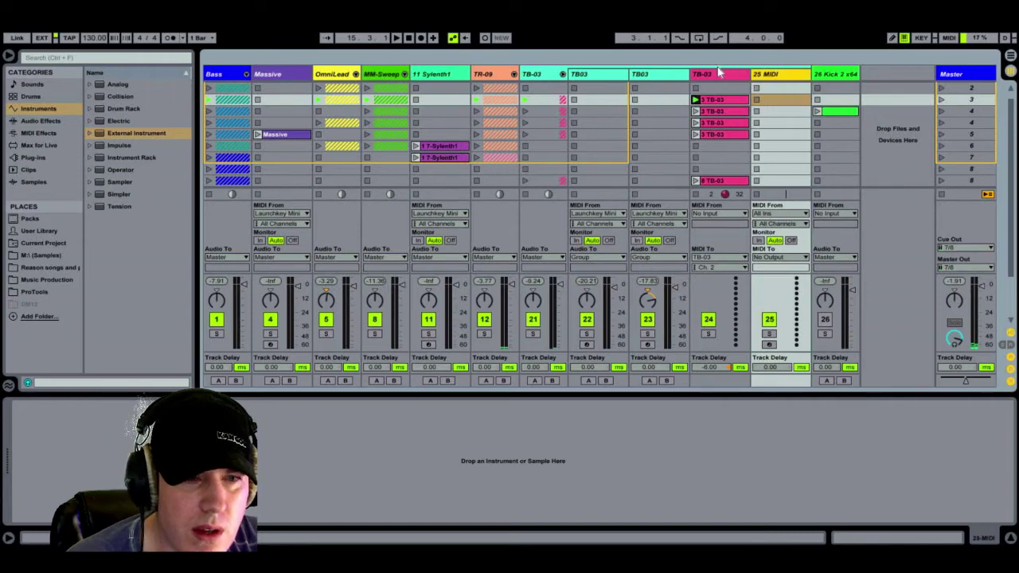
# - Route the MIDI output of the new MIDI track 25 to the TR09 track
pyautogui.press('Left')
pyautogui.press('Left')
pyautogui.press('Left')
pyautogui.press('Left')
pyautogui.click(769, 75)
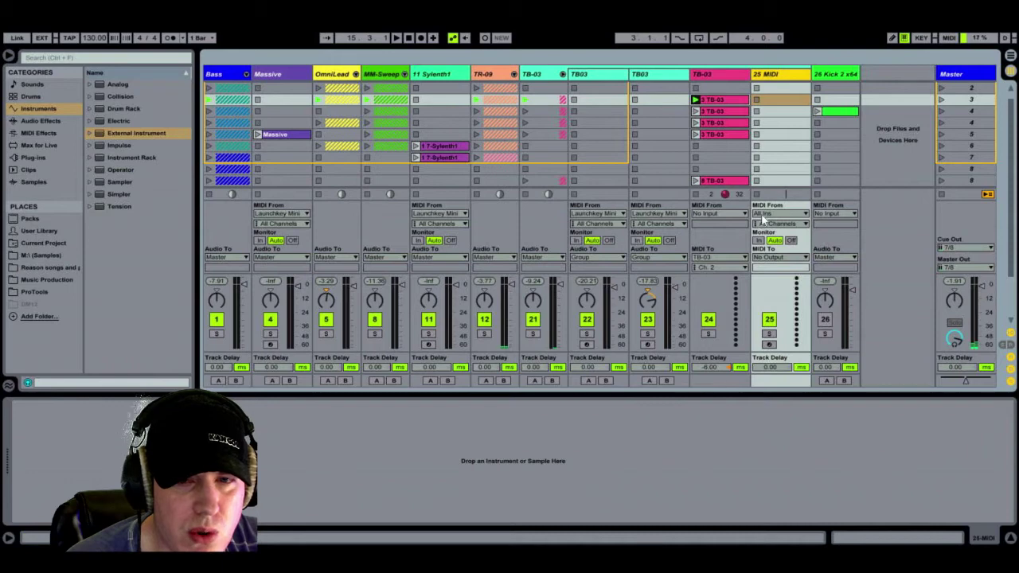
pyautogui.click(770, 258)
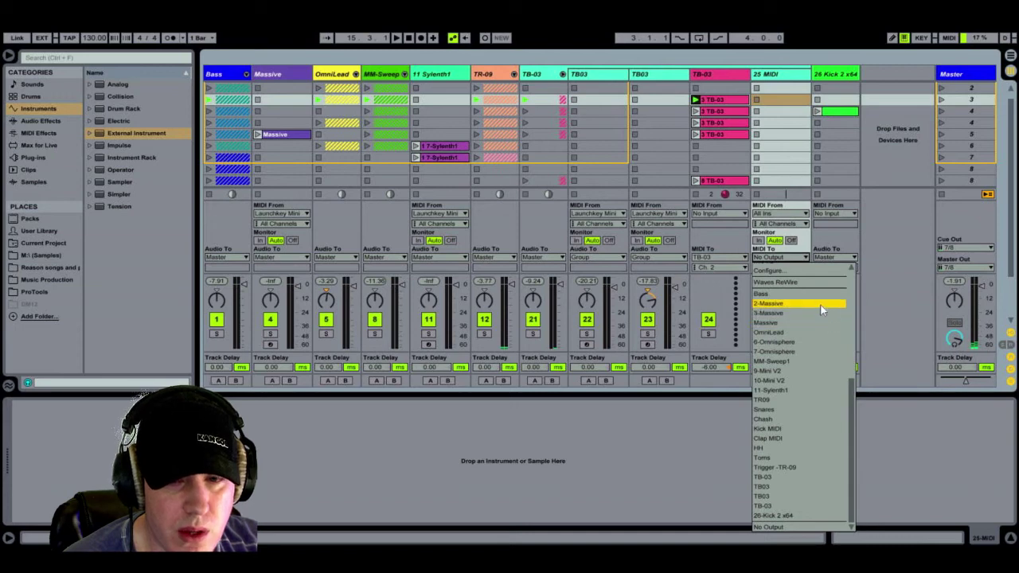
pyautogui.click(813, 400)
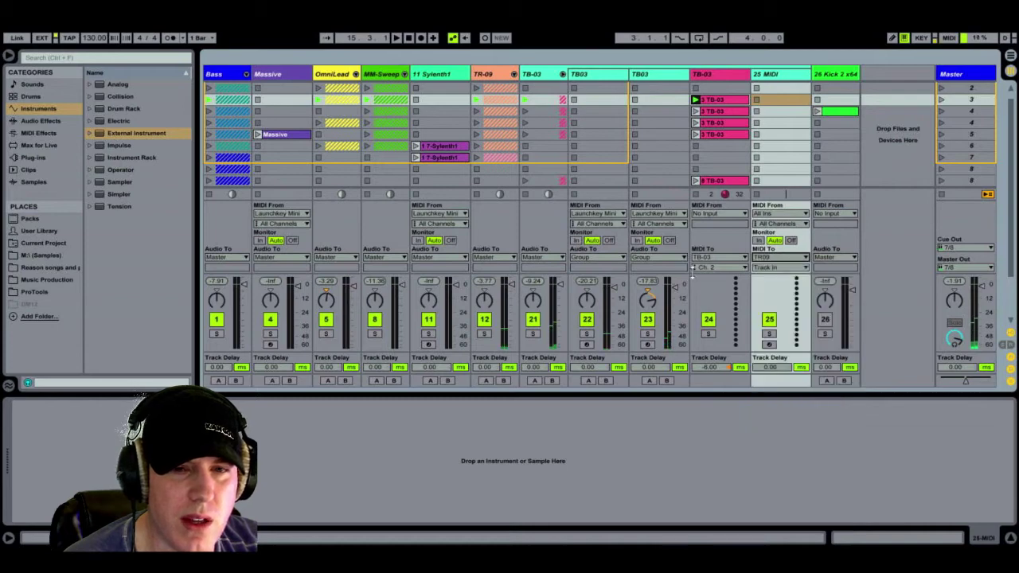
# - Compare the External Instrument routing of the two TB03 tracks inside the TB-03 group
pyautogui.click(592, 75)
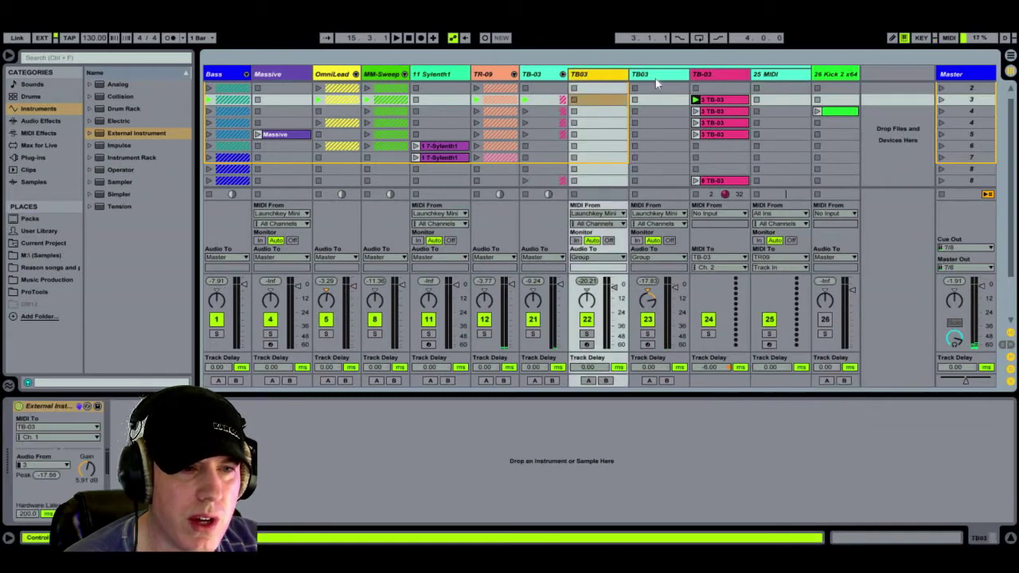
pyautogui.click(656, 81)
pyautogui.click(605, 75)
pyautogui.click(650, 81)
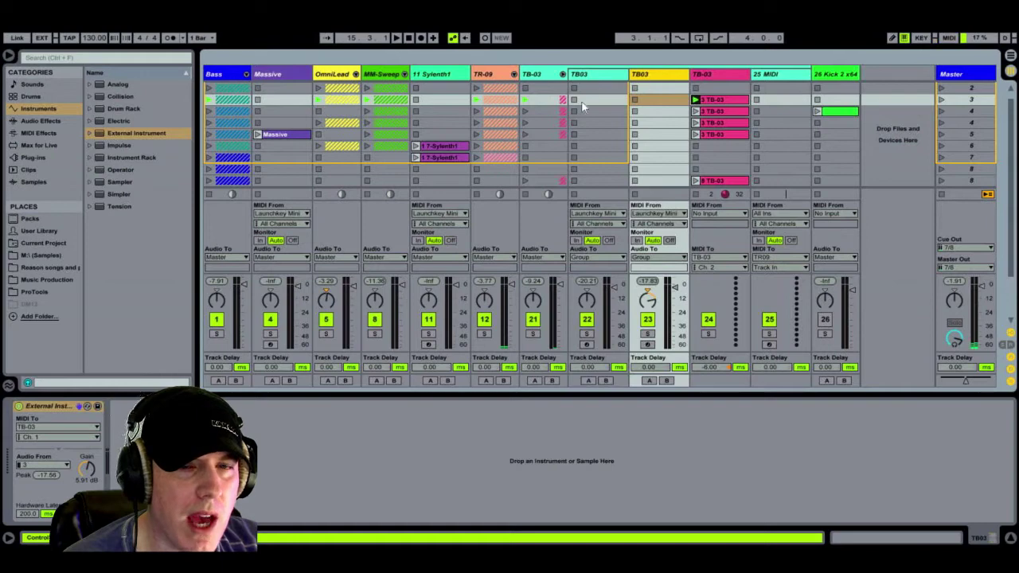
pyautogui.click(590, 76)
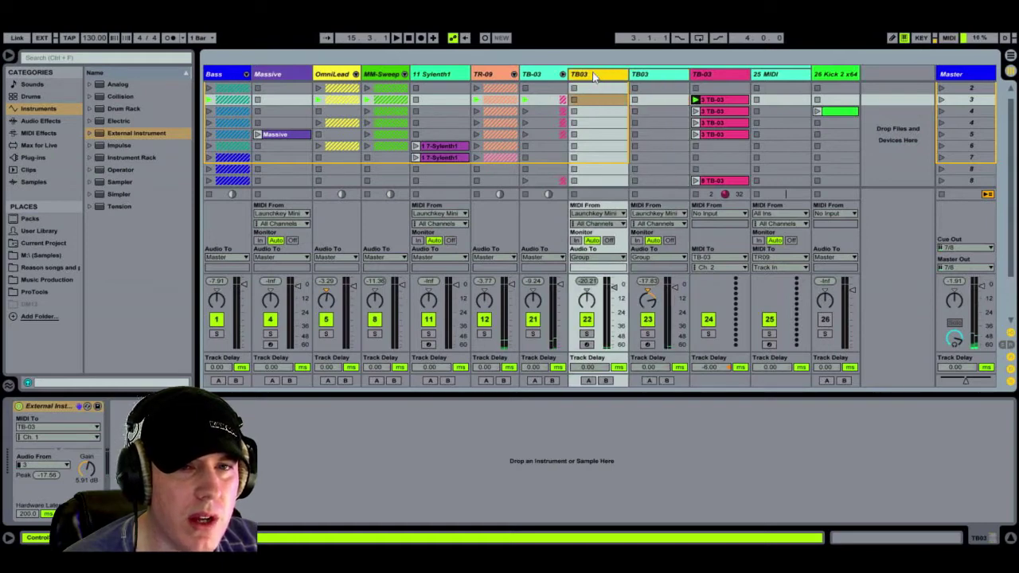
pyautogui.click(656, 78)
# - Unfold the TR-09 group, examine the routing of its TR09, Snares, Chash and Kick MIDI tracks, and fold the group again
pyautogui.click(514, 74)
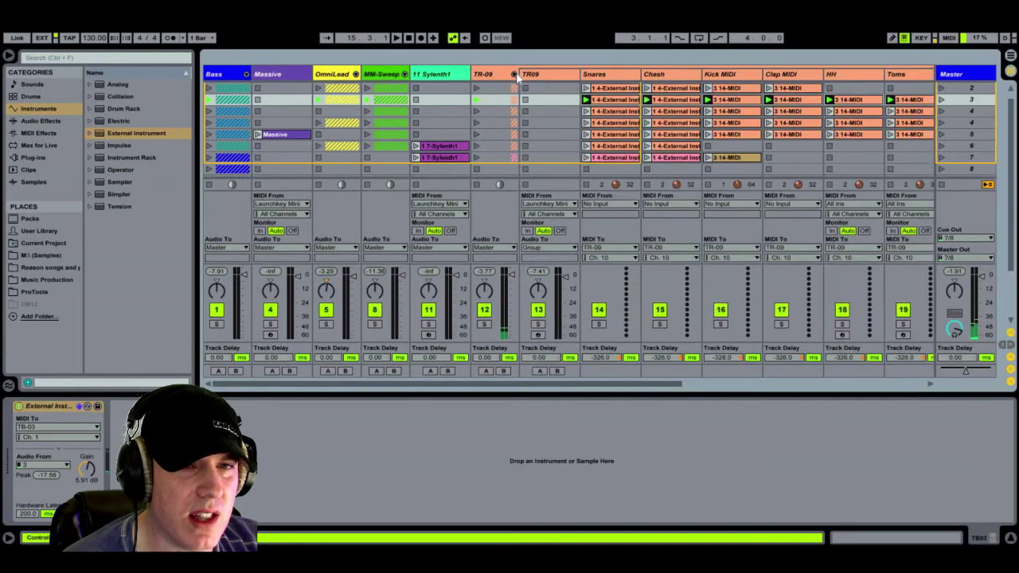
pyautogui.click(549, 74)
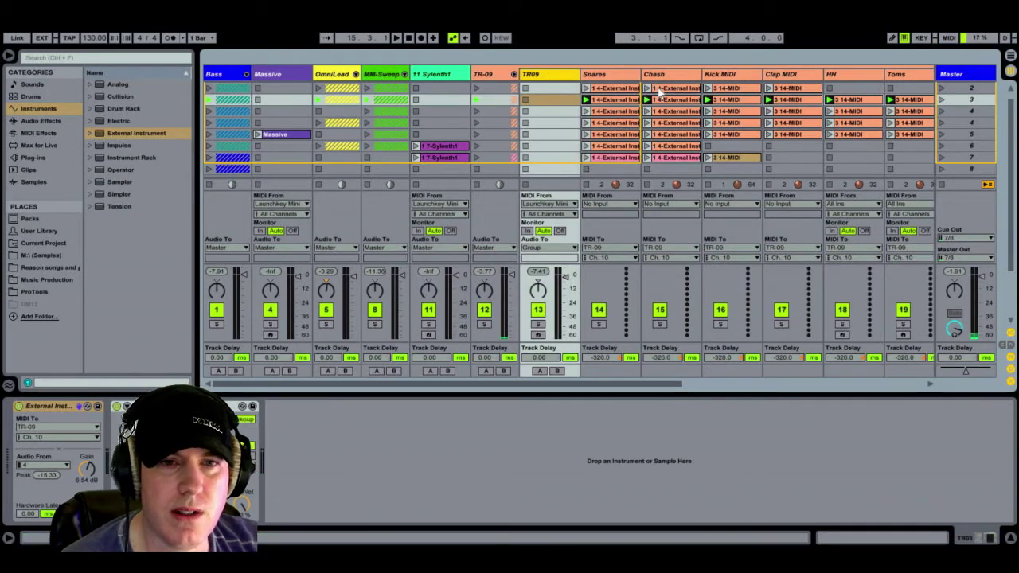
pyautogui.click(605, 74)
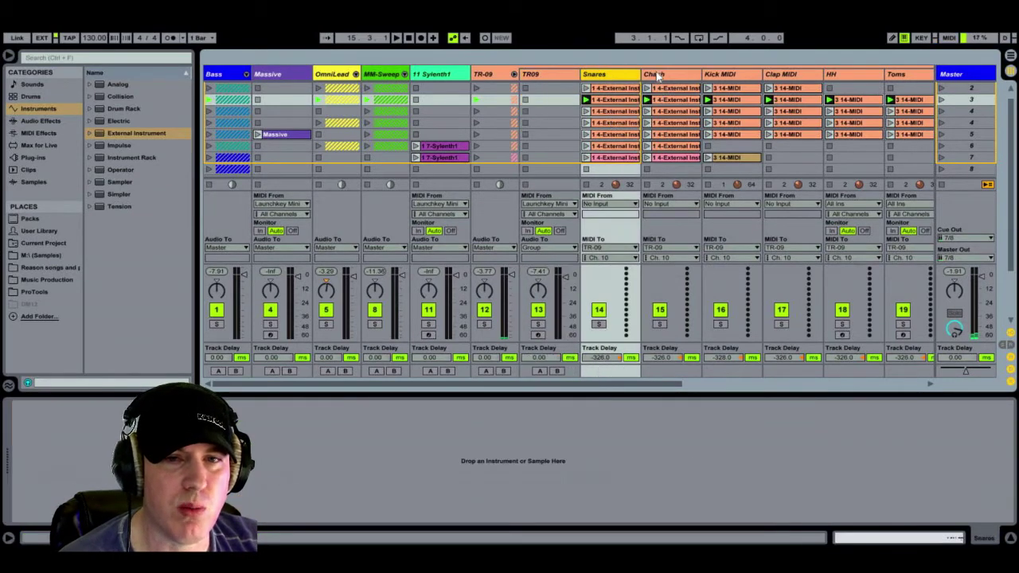
pyautogui.click(660, 74)
pyautogui.click(717, 74)
pyautogui.click(618, 74)
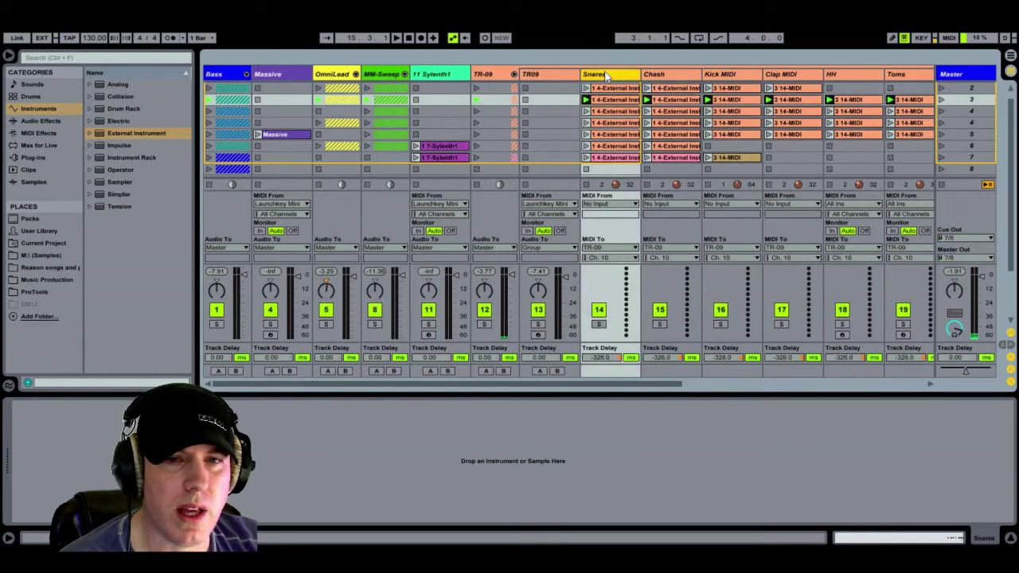
pyautogui.click(546, 75)
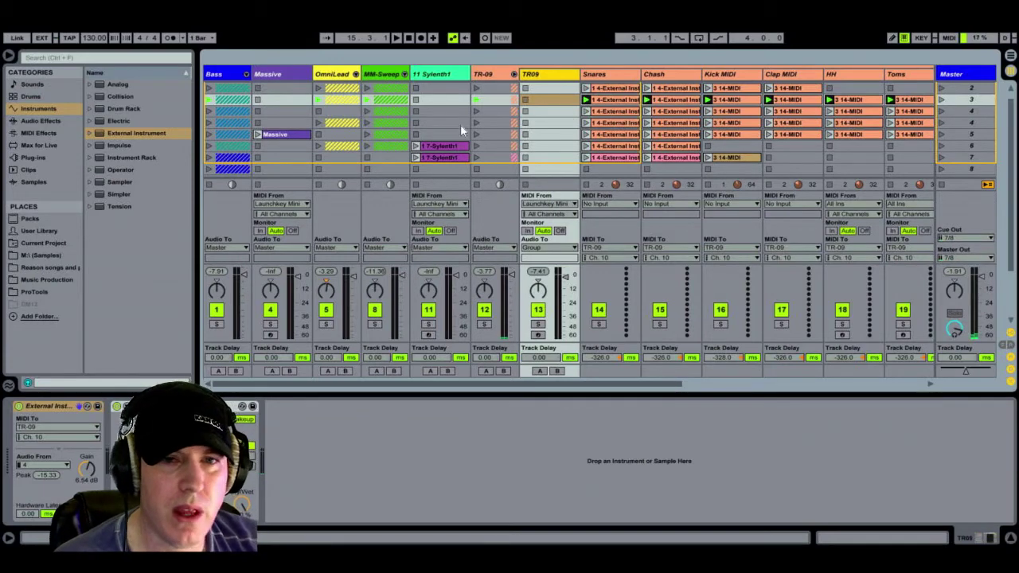
pyautogui.click(513, 74)
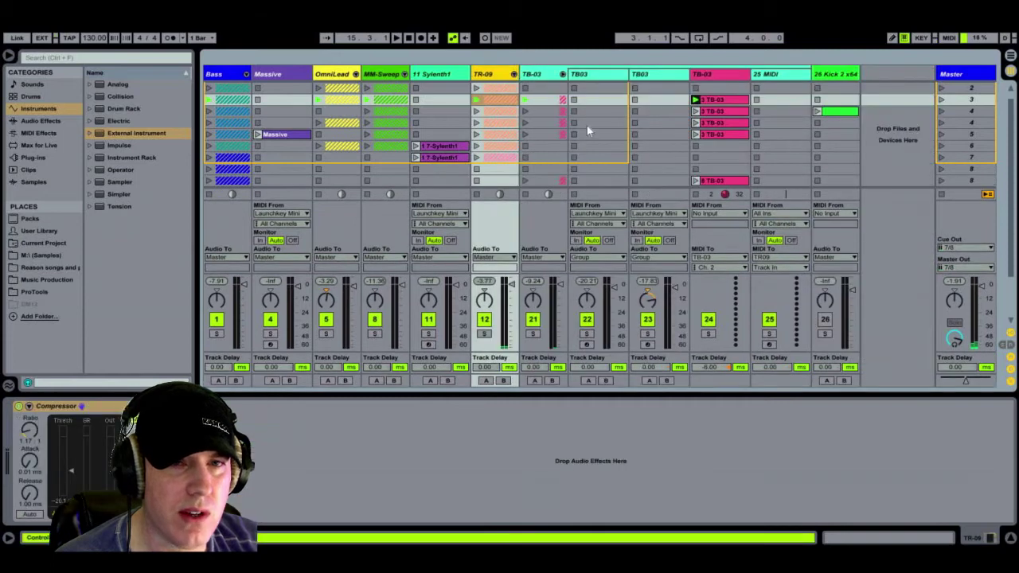
# - Arm MIDI track 25, record clips into its slots in scenes 3 and 4, and restart playback briefly
pyautogui.click(721, 74)
pyautogui.click(760, 76)
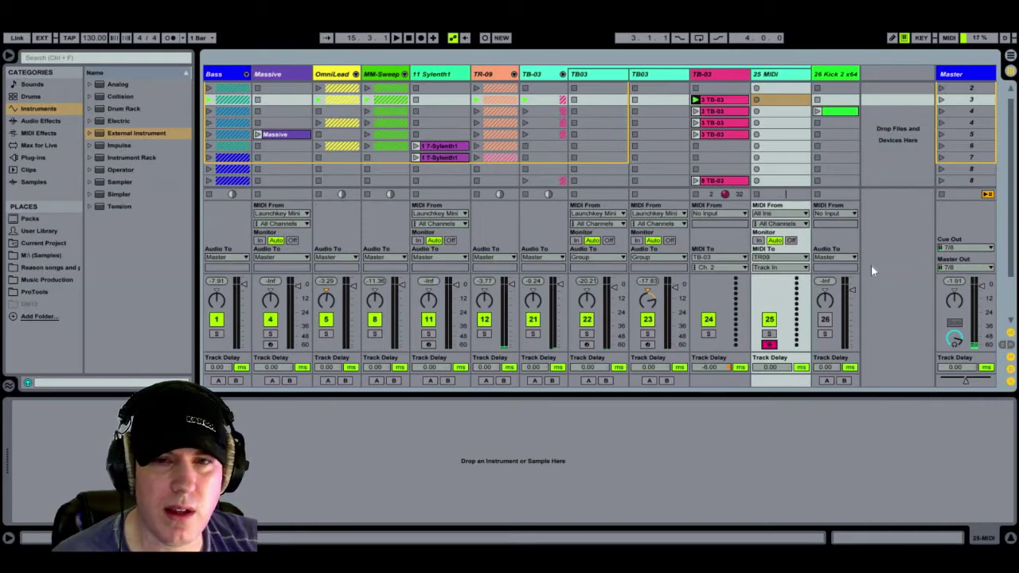
pyautogui.click(756, 101)
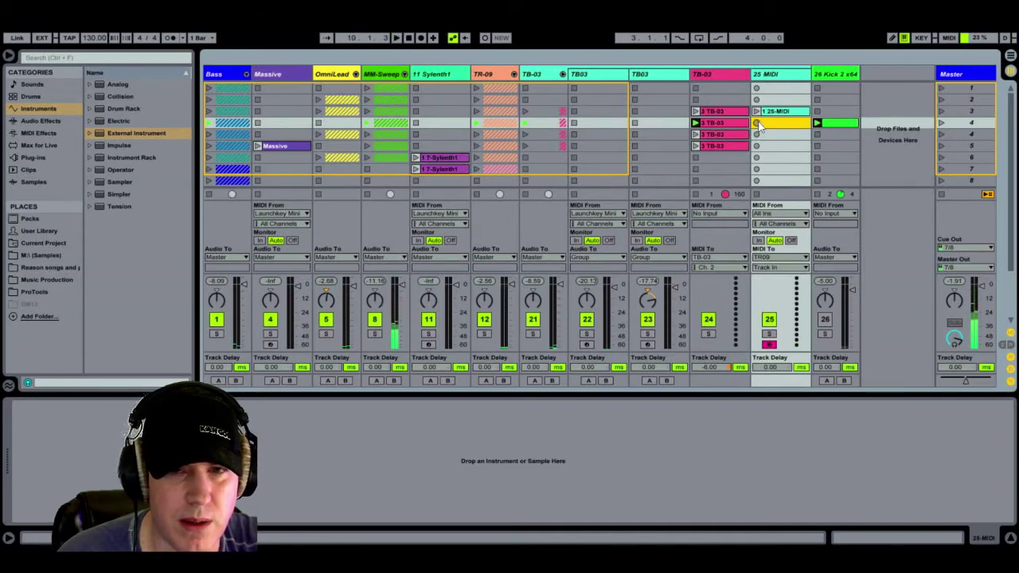
pyautogui.click(757, 122)
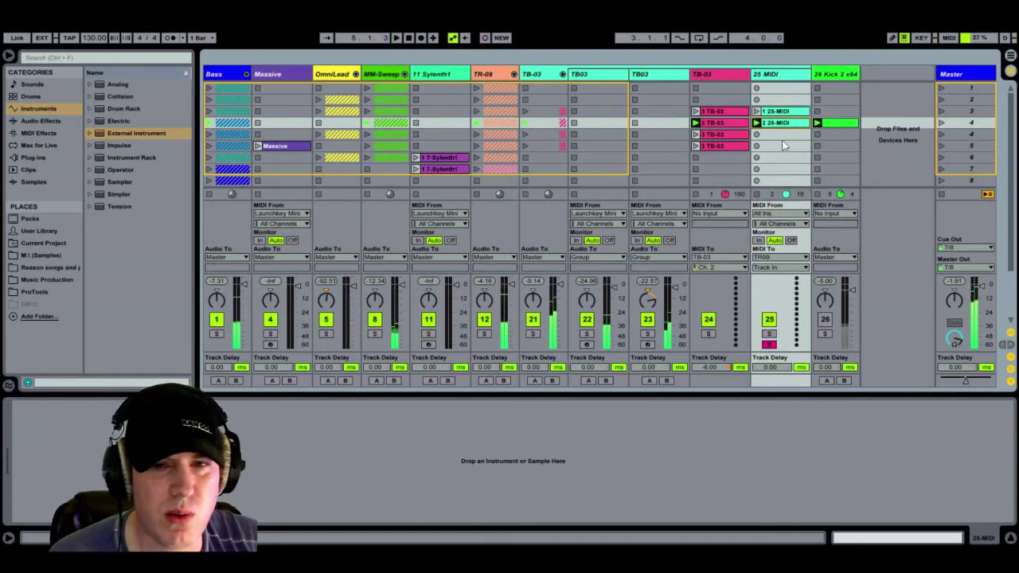
pyautogui.press('space')
pyautogui.press('space')
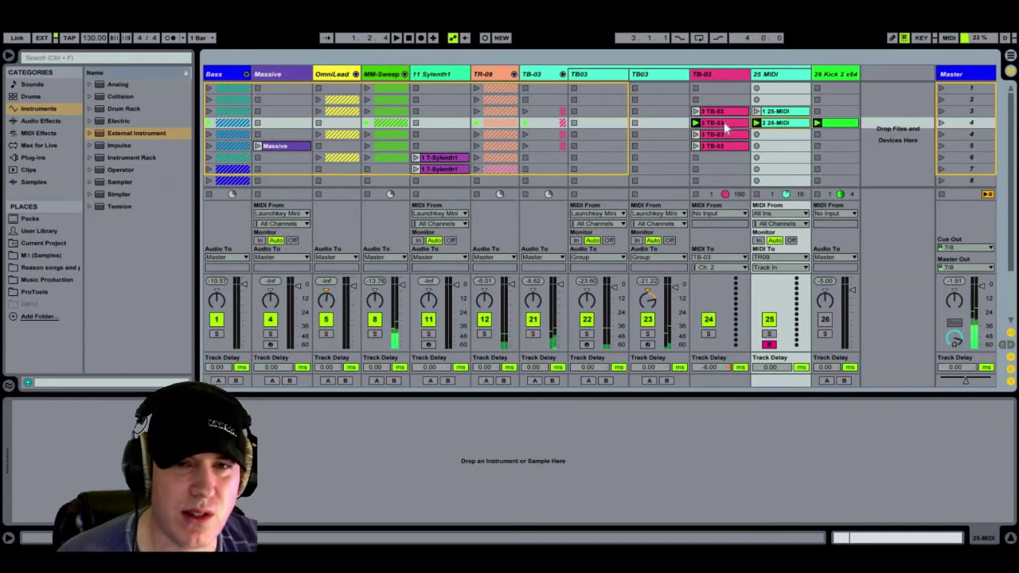
# - Open the TB-03 MIDI track's clip in scene 4 to examine its controller envelope
pyautogui.click(724, 122)
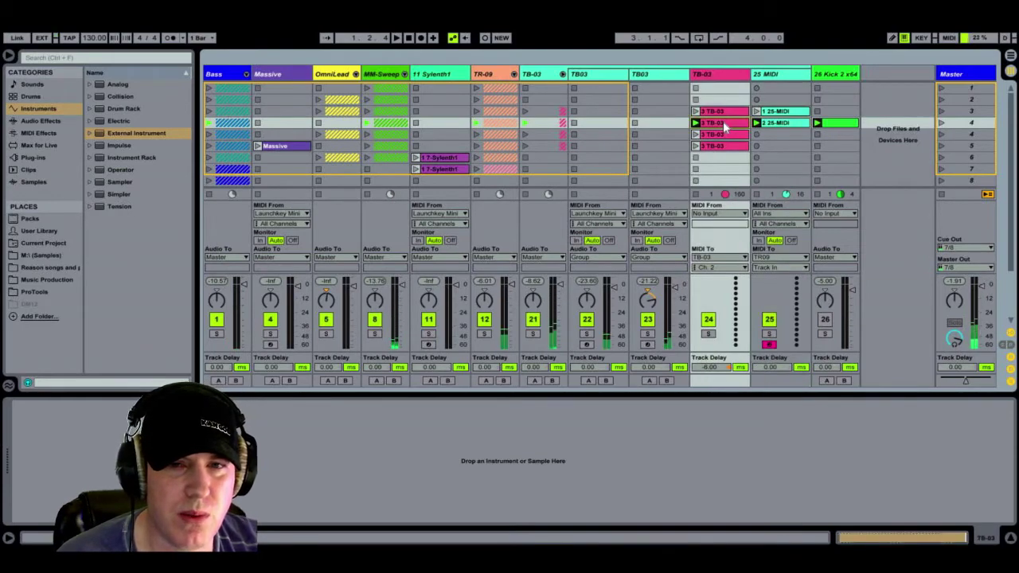
pyautogui.doubleClick(723, 121)
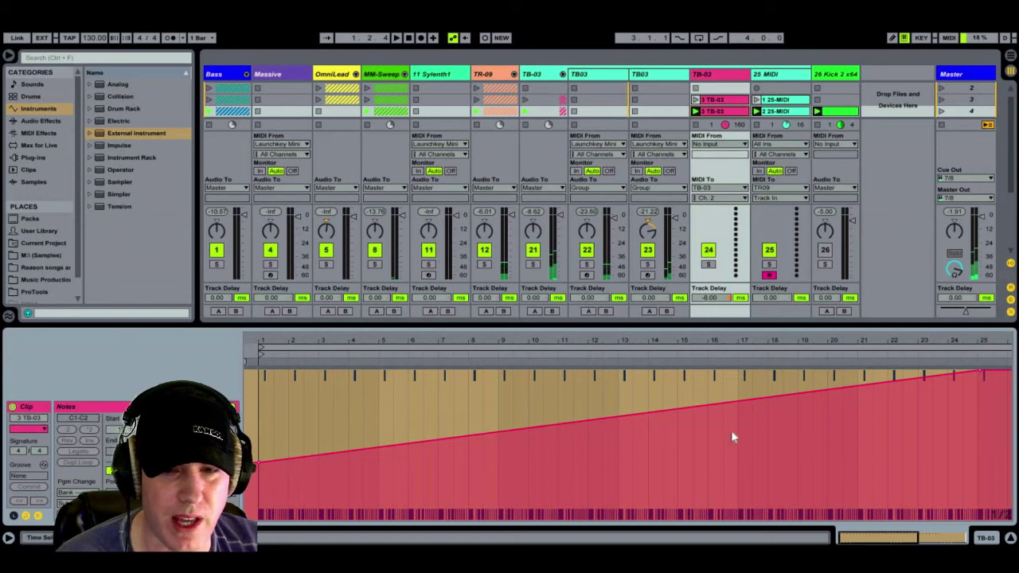
# - Display the recorded controller envelope in MIDI track 25's scene 4 clip
pyautogui.moveTo(804, 342); pyautogui.dragTo(802, 328)
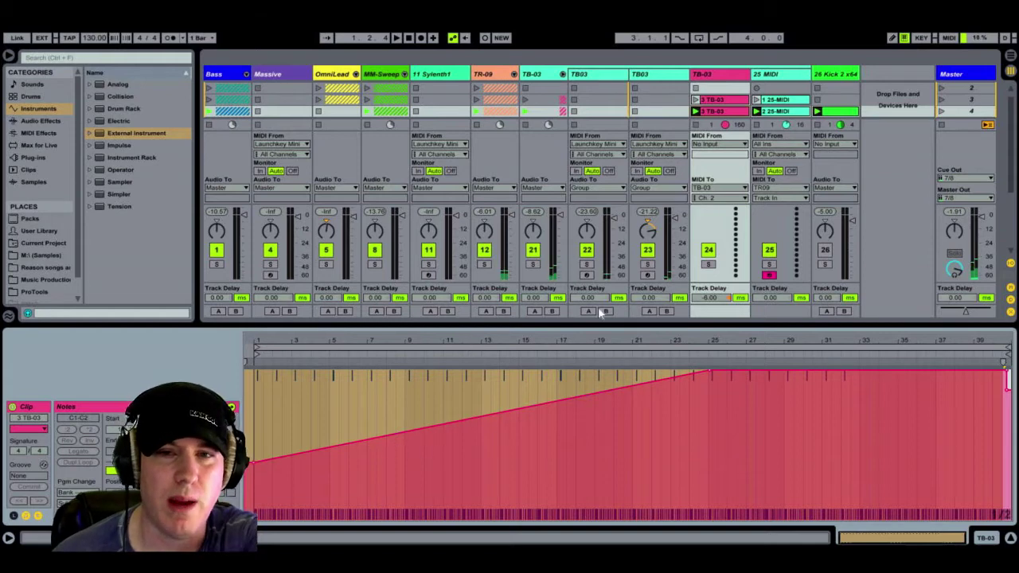
pyautogui.click(777, 111)
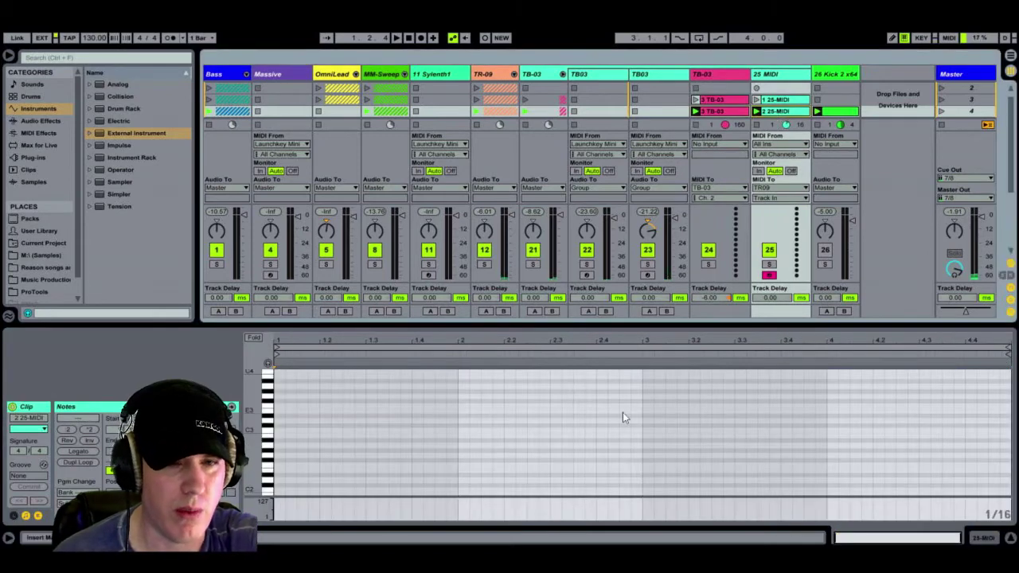
pyautogui.click(191, 408)
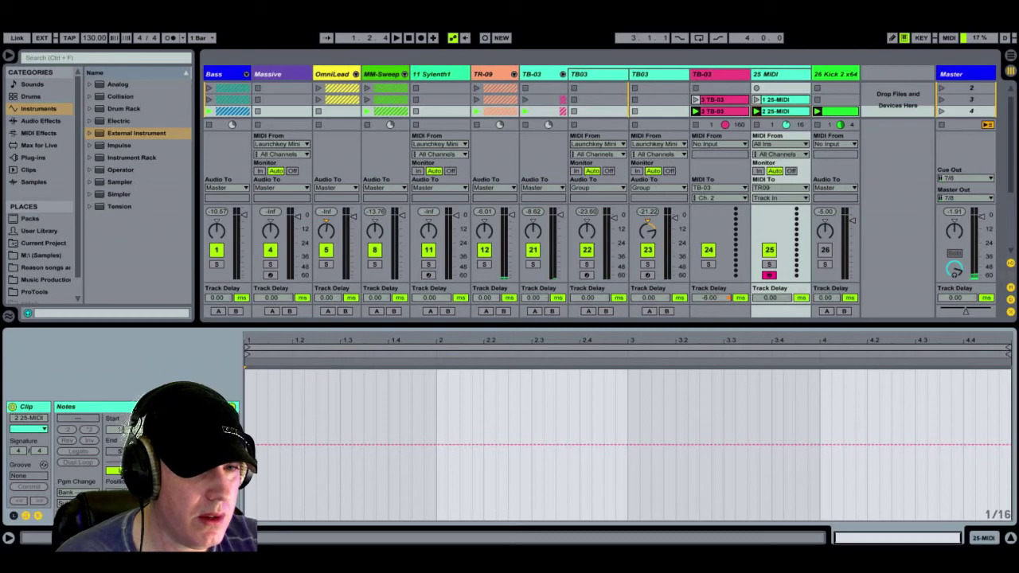
pyautogui.click(168, 430)
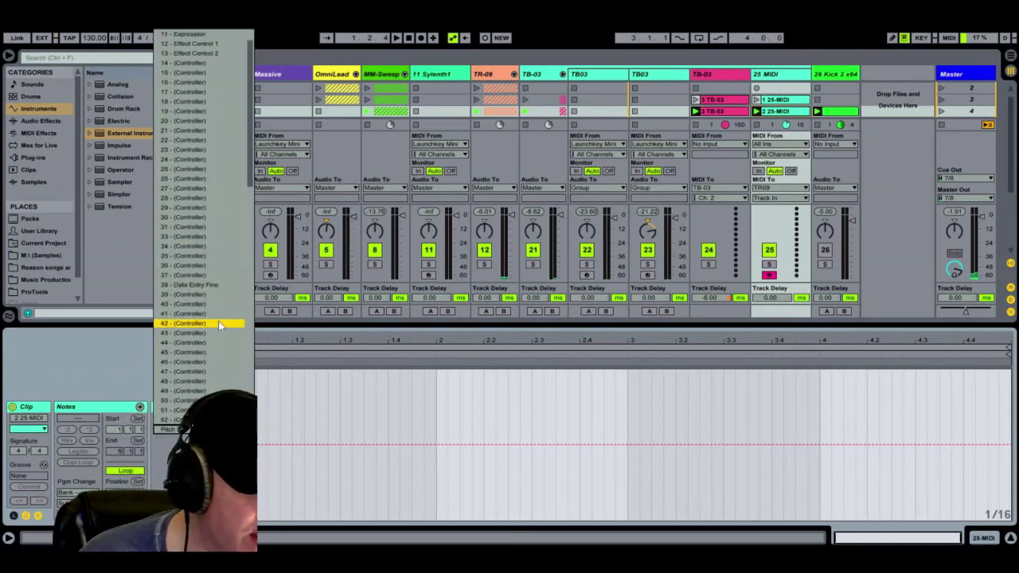
pyautogui.click(203, 386)
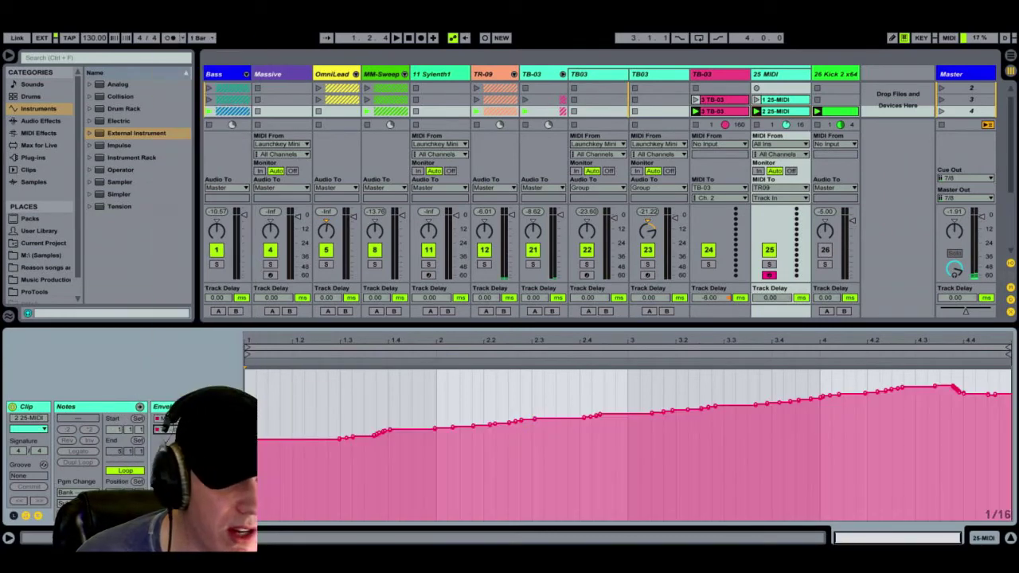
# - Compare the note view and the controller envelope view of the TB-03 MIDI track's scene 4 clip
pyautogui.click(715, 112)
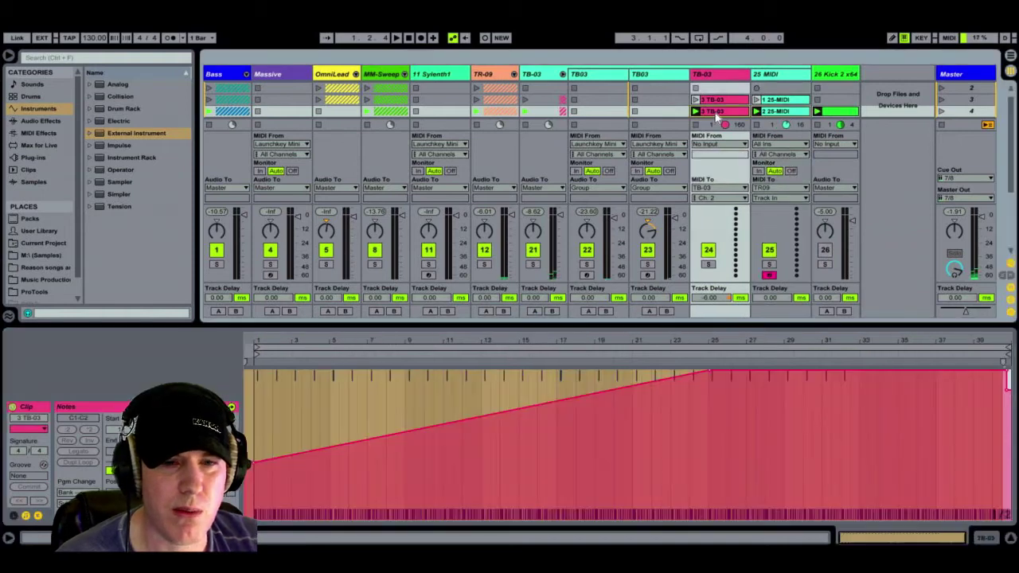
pyautogui.click(349, 412)
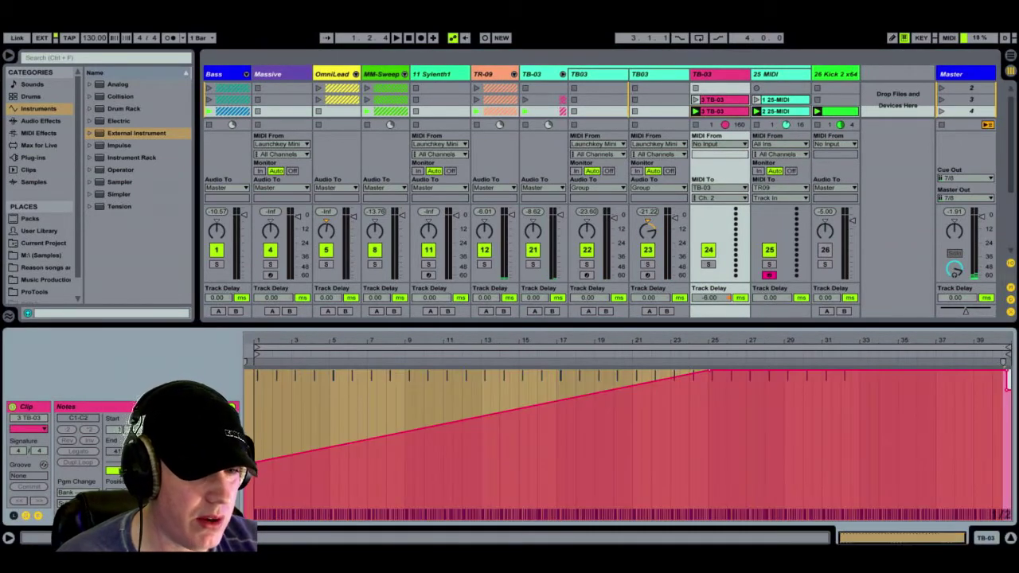
pyautogui.click(37, 516)
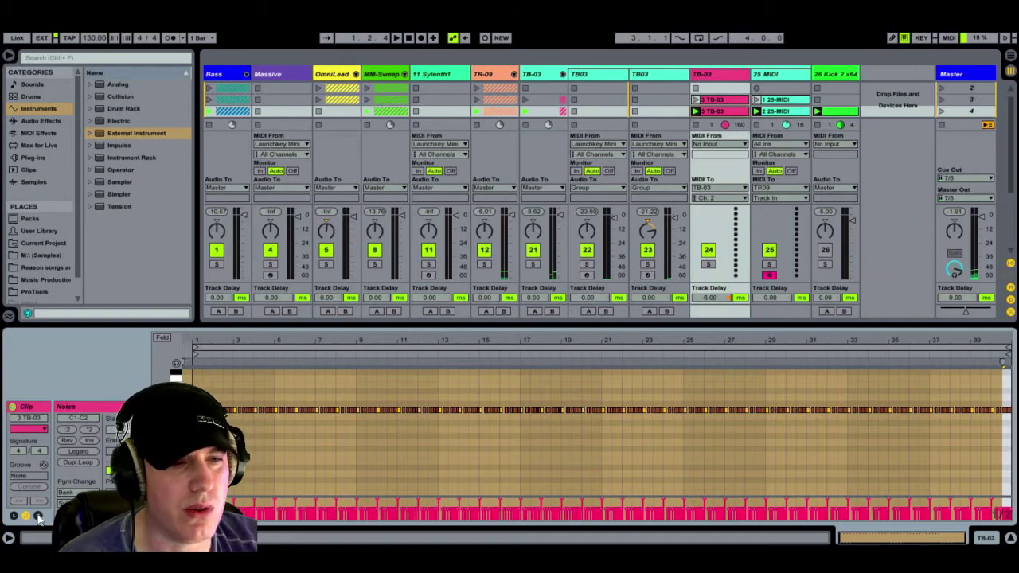
pyautogui.click(37, 516)
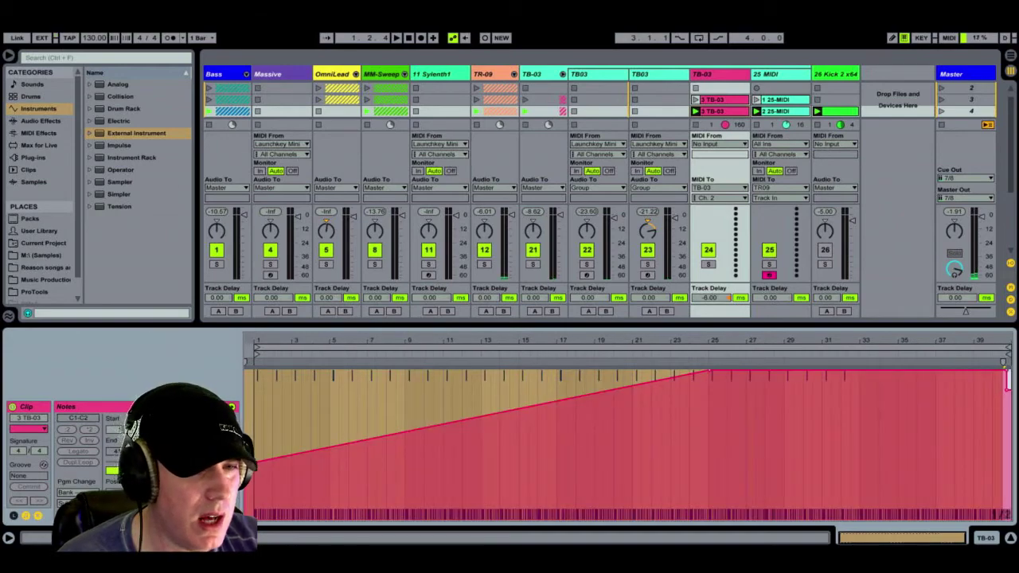
pyautogui.click(37, 516)
pyautogui.click(37, 516)
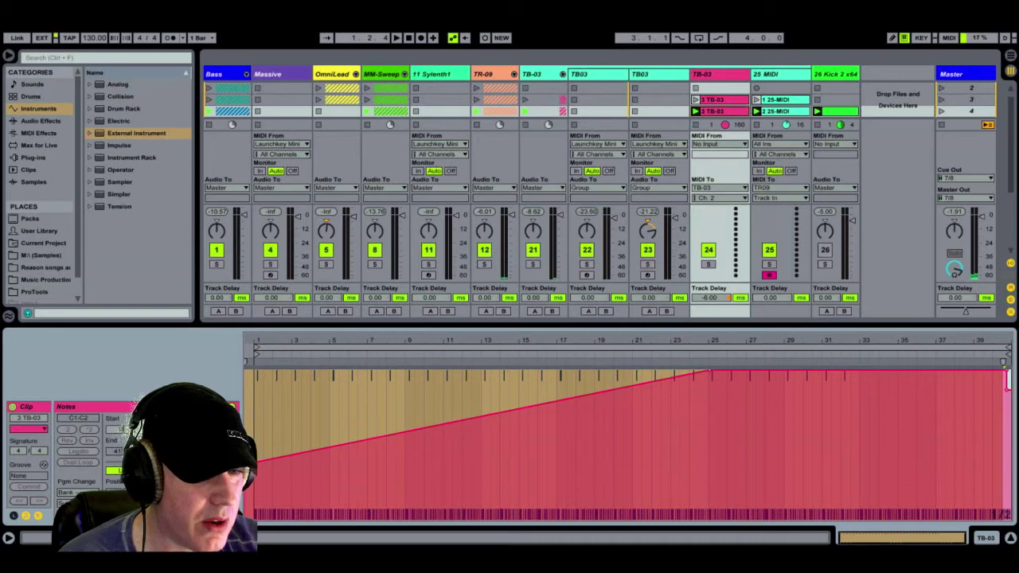
pyautogui.click(37, 516)
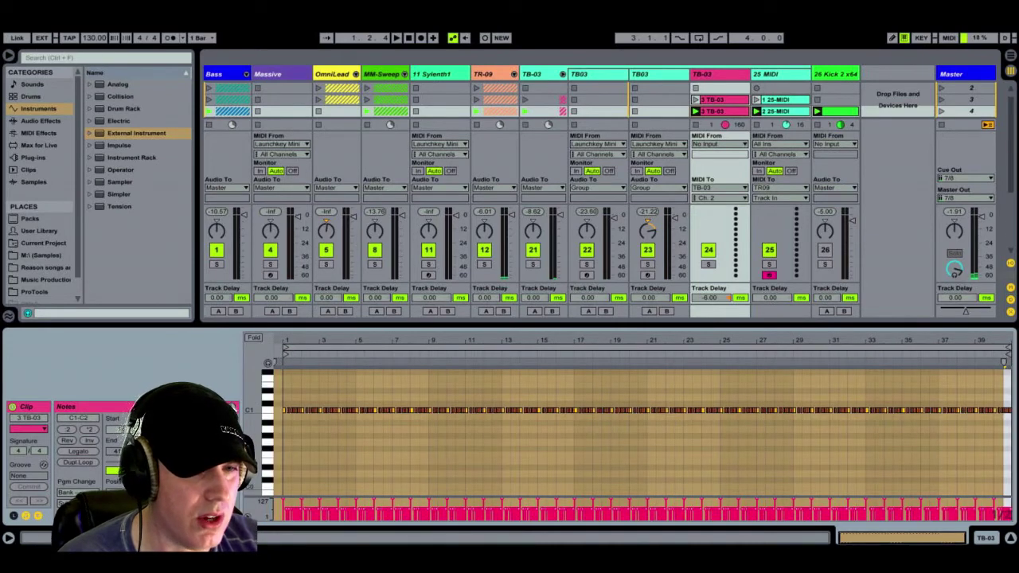
pyautogui.click(37, 516)
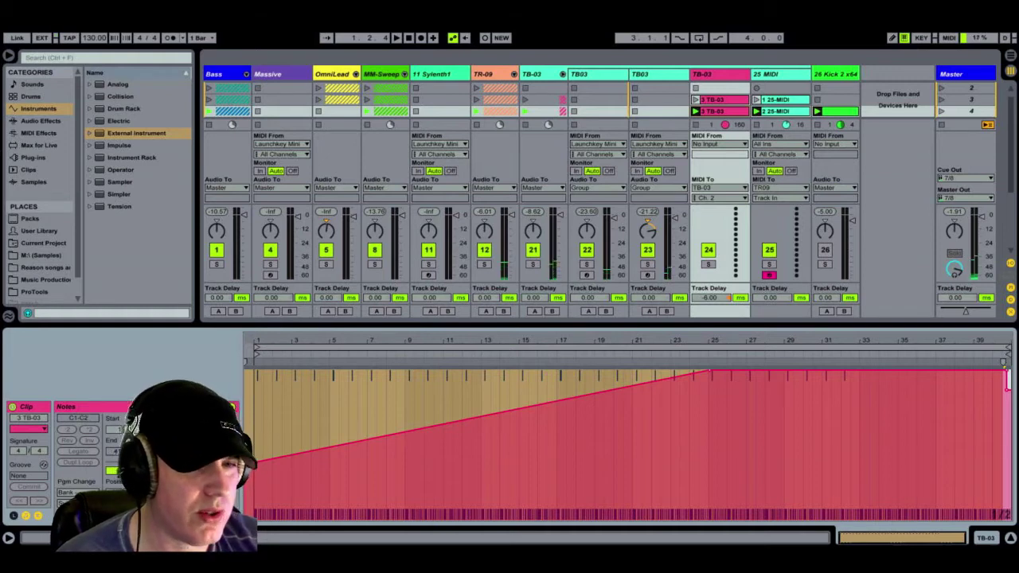
# - Delete the entire controller 74 envelope from the TB-03 MIDI track's scene 4 clip
pyautogui.click(199, 434)
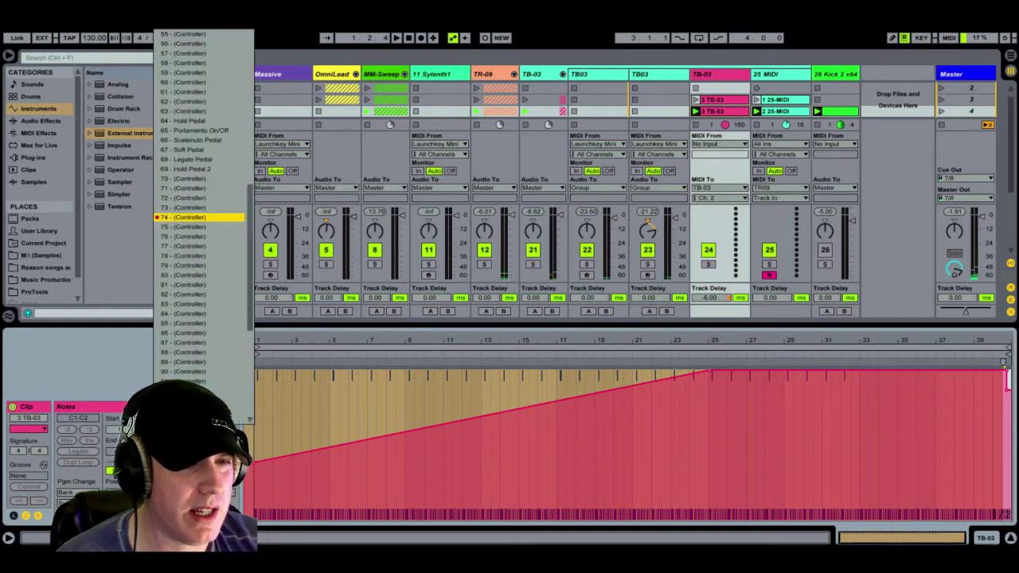
pyautogui.click(176, 218)
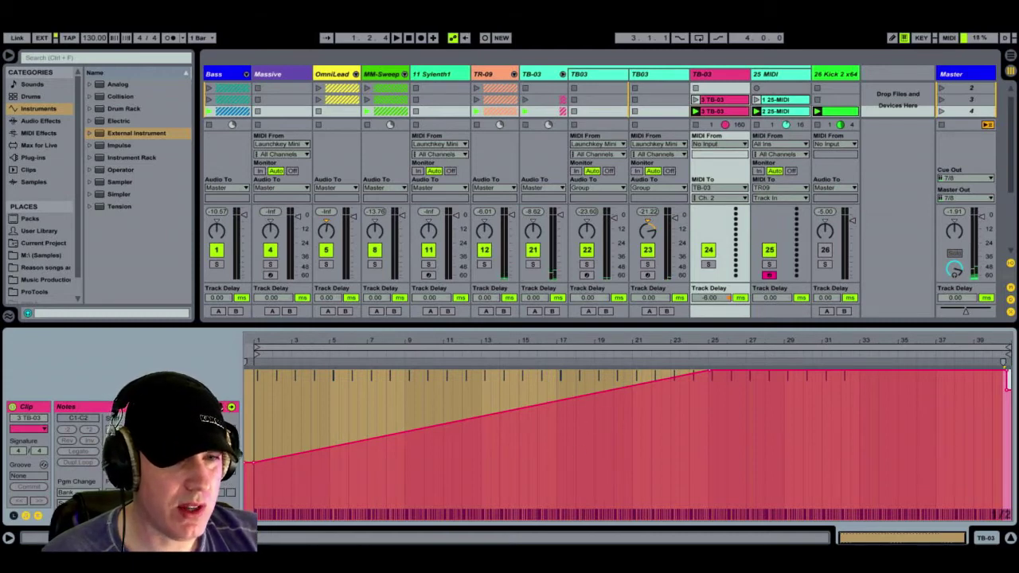
pyautogui.click(191, 429)
pyautogui.click(180, 217)
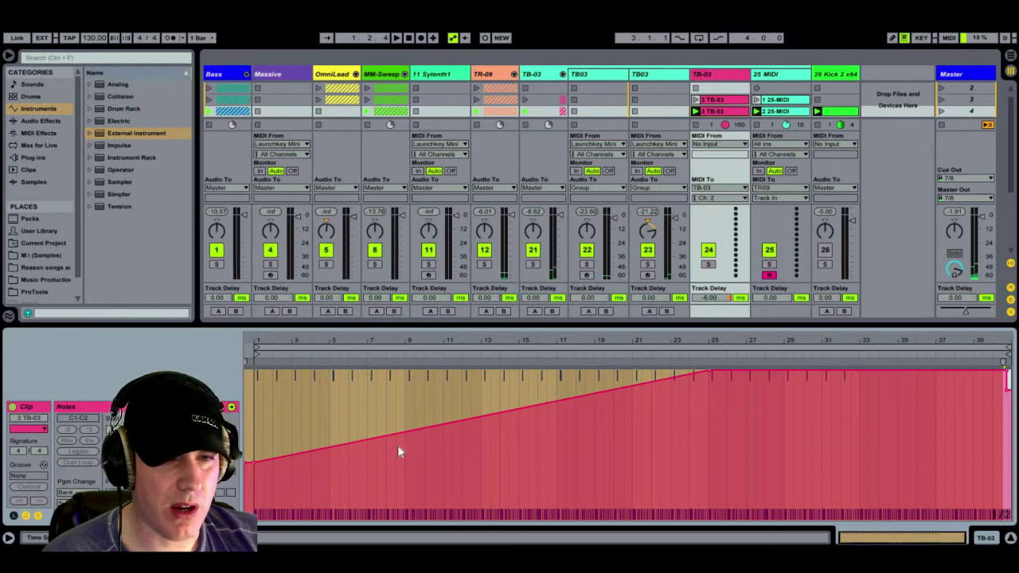
pyautogui.click(316, 428)
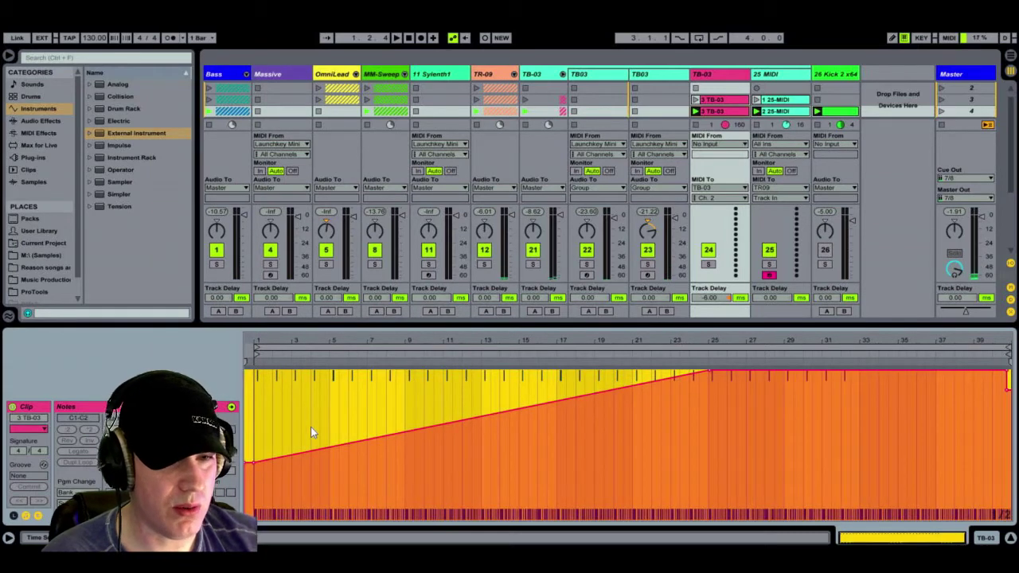
pyautogui.click(302, 428)
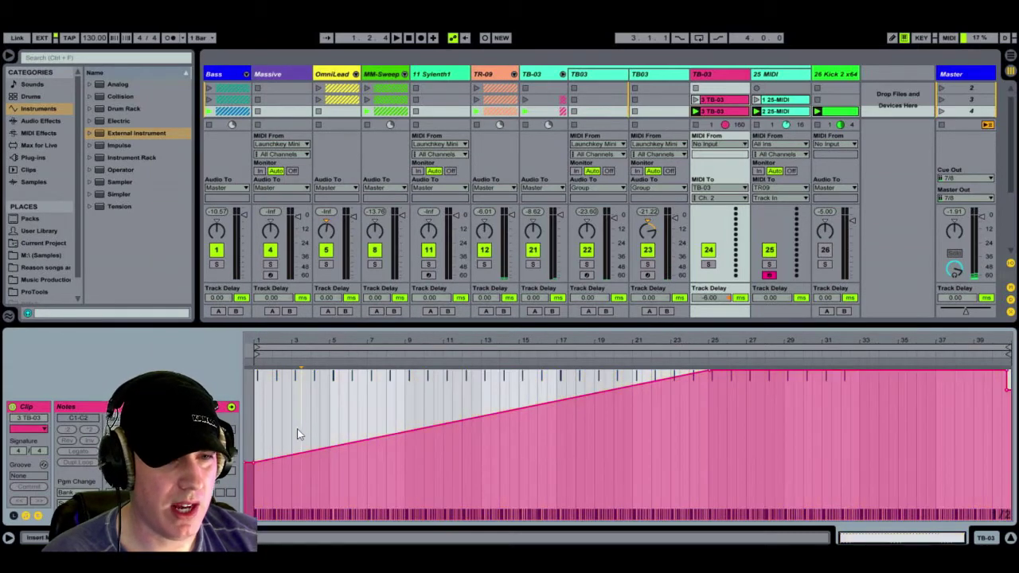
pyautogui.click(283, 432)
pyautogui.hotkey('ctrl', 'a')
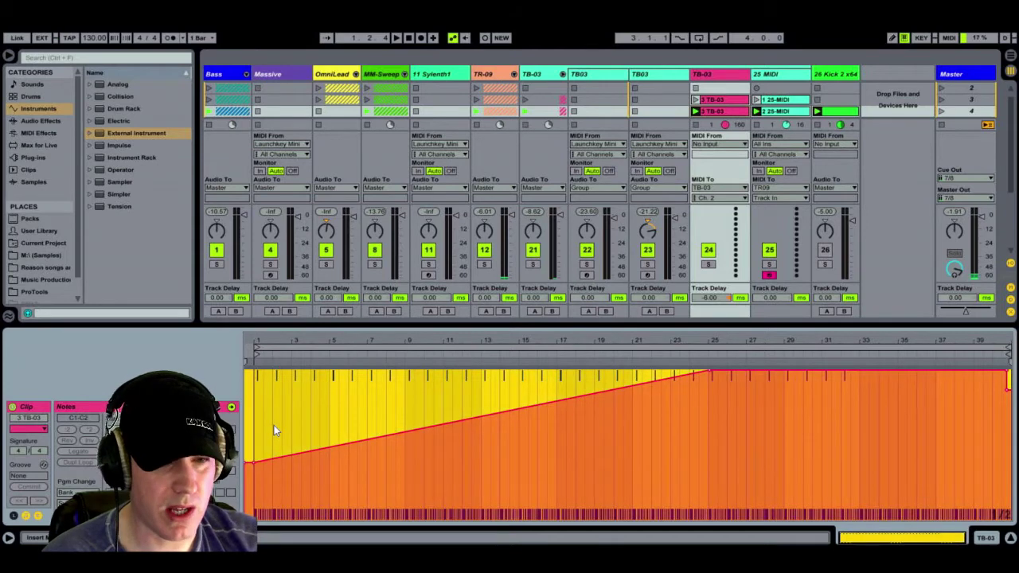
pyautogui.press('Delete')
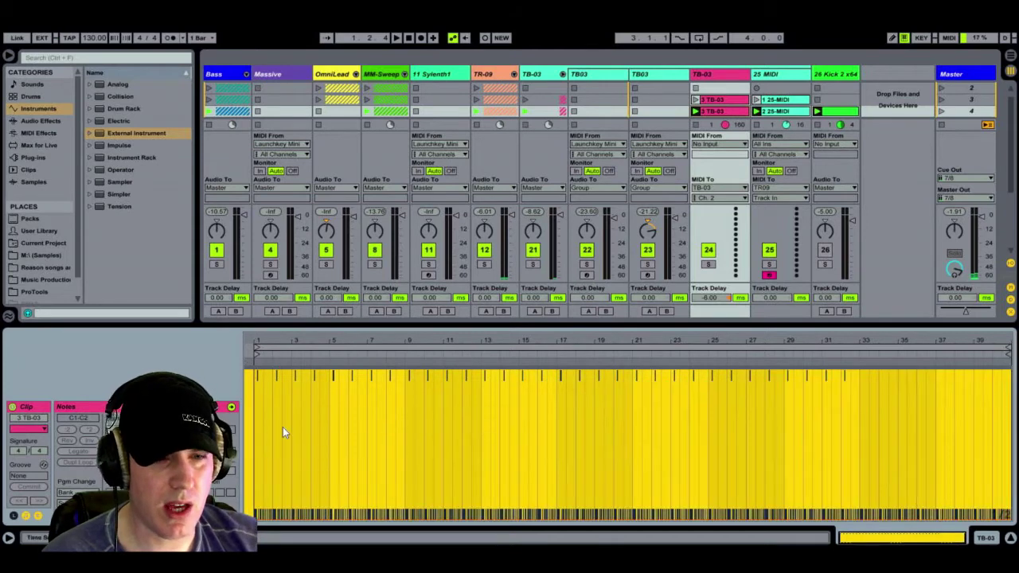
# - Delete the recorded clip from MIDI track 25's scene 4 slot
pyautogui.click(771, 111)
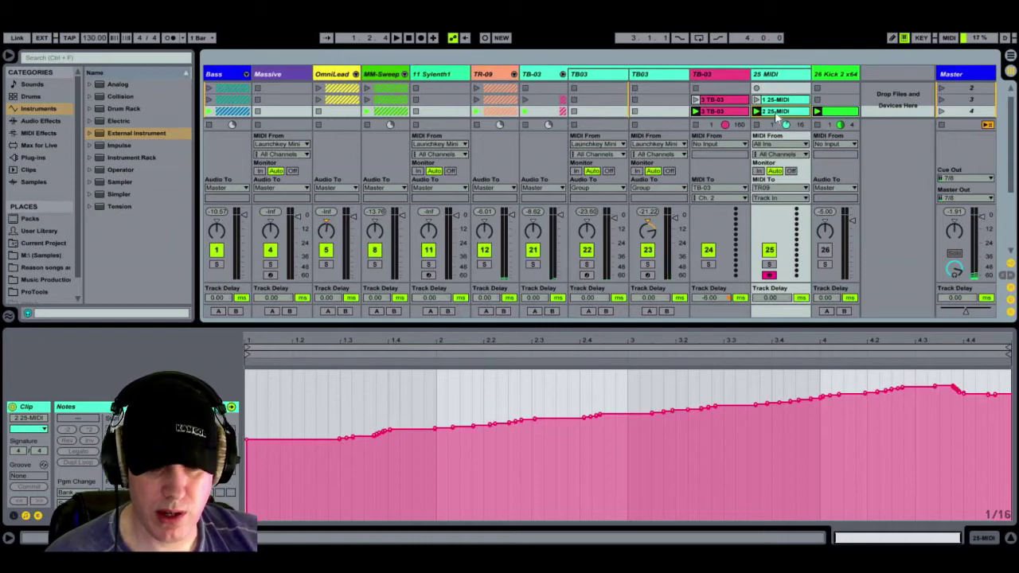
pyautogui.press('Delete')
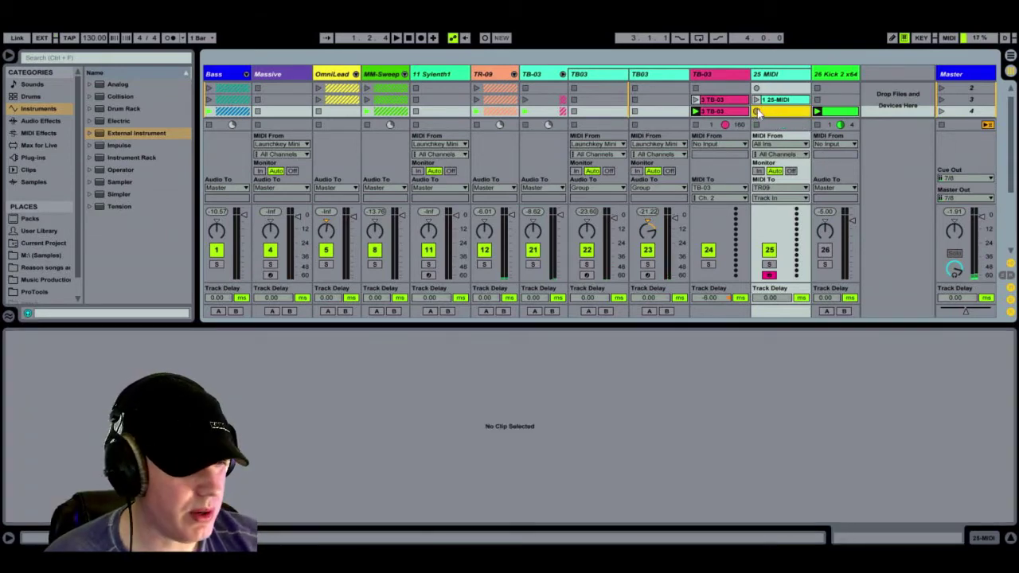
pyautogui.click(758, 112)
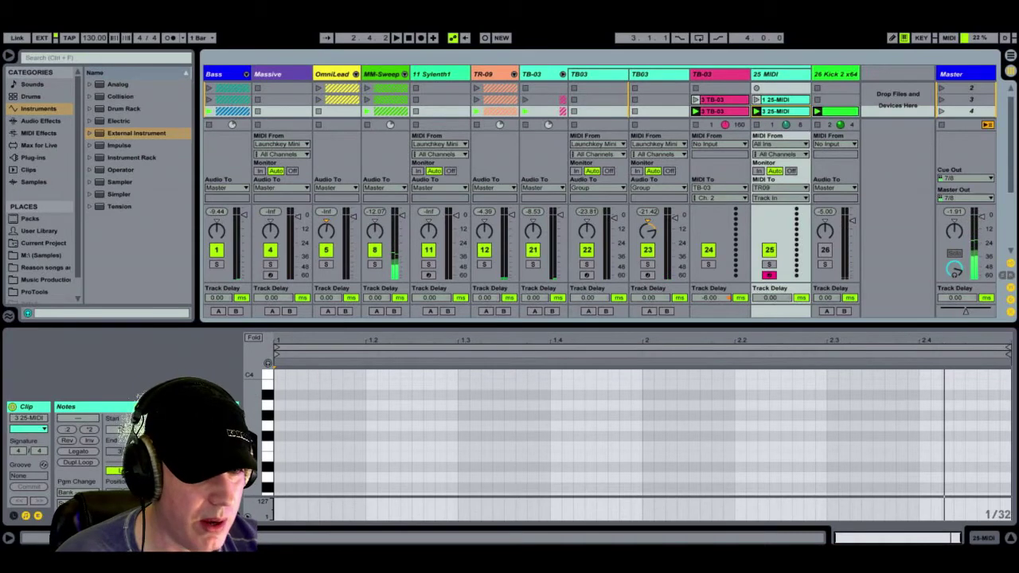
pyautogui.click(230, 407)
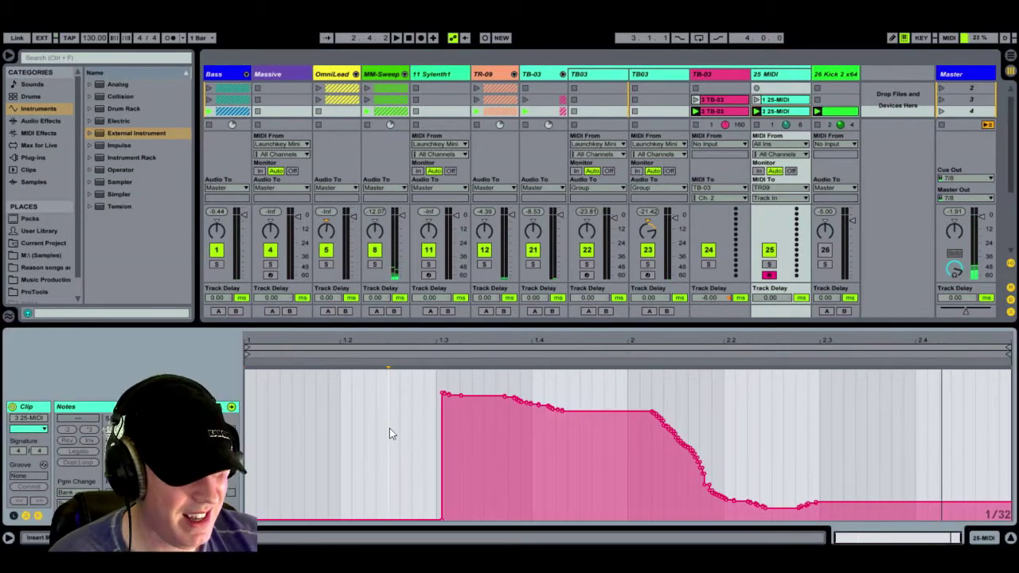
pyautogui.hotkey('ctrl', 'a')
pyautogui.press('Delete')
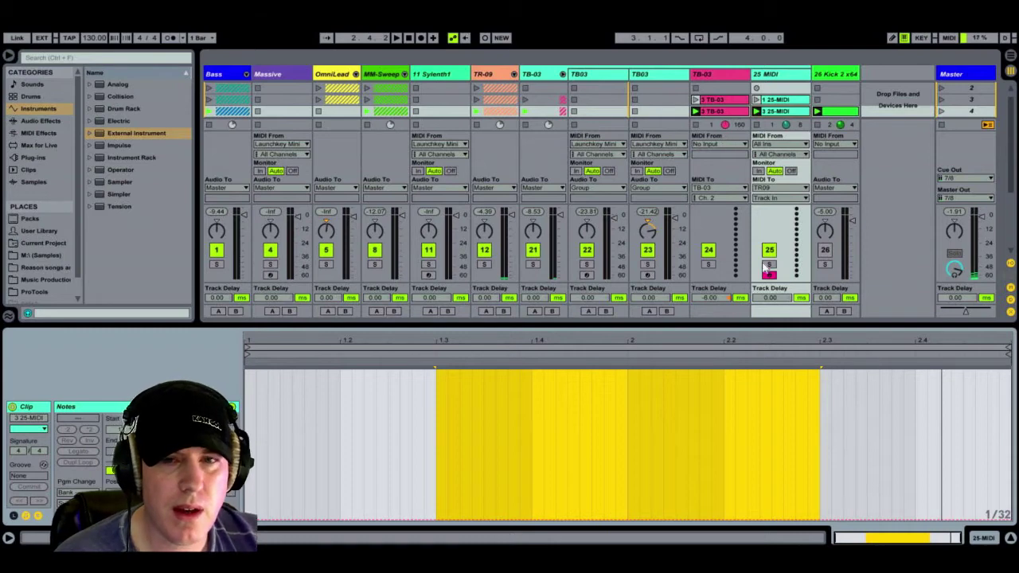
pyautogui.click(776, 117)
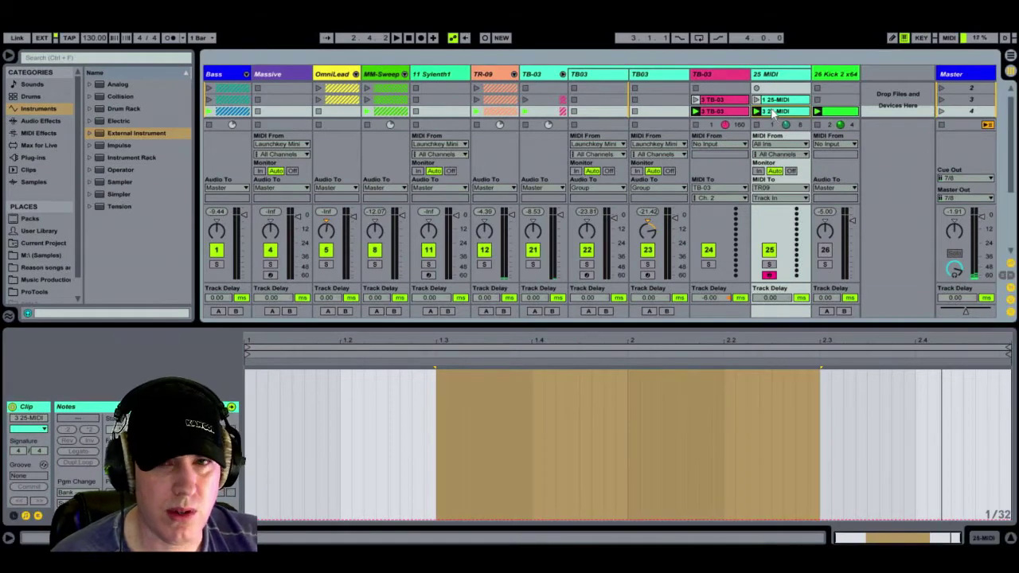
pyautogui.press('Delete')
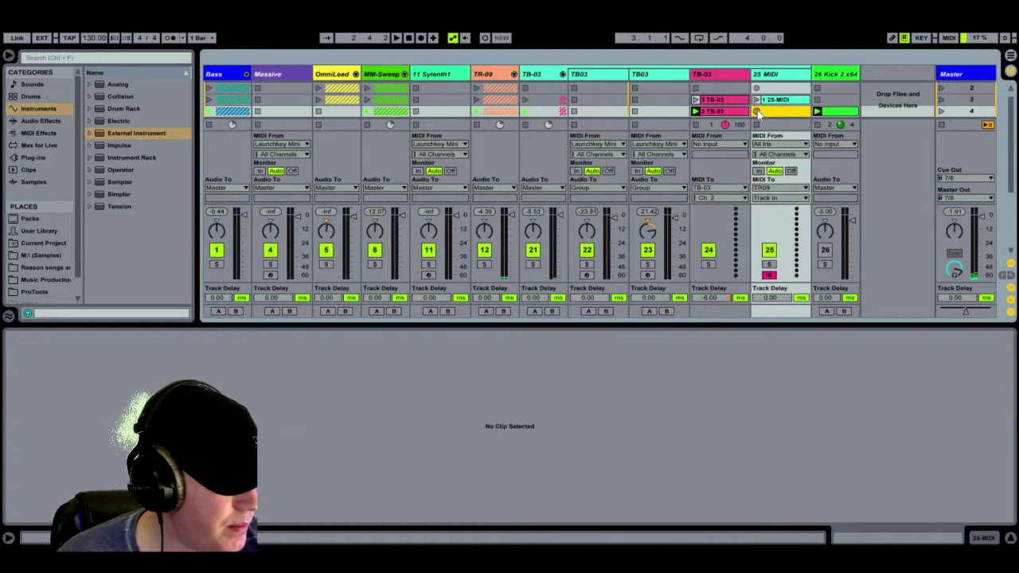
# - Record an eight-bar controller take into MIDI track 25's empty scene 4 slot
pyautogui.click(758, 110)
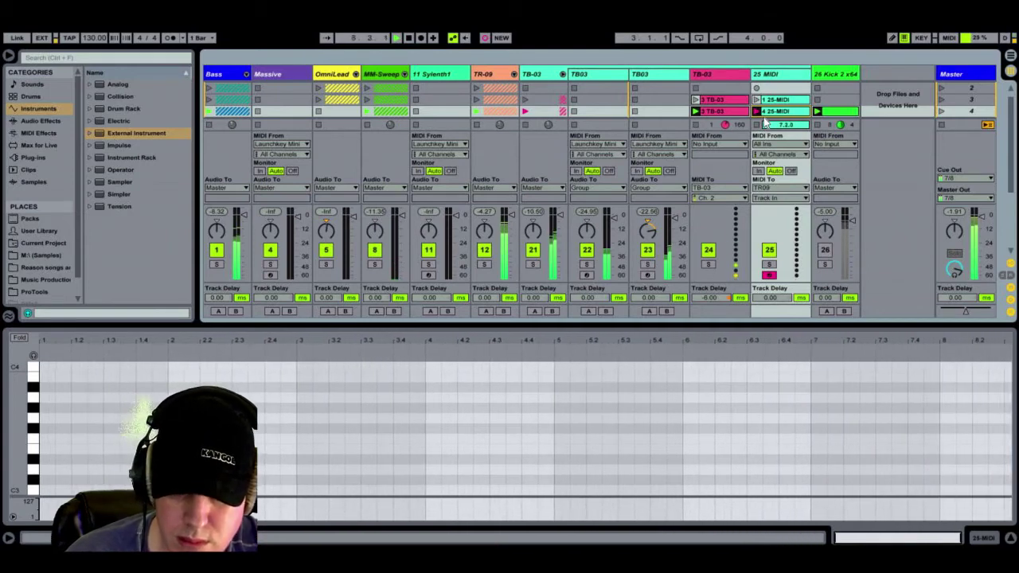
pyautogui.click(765, 115)
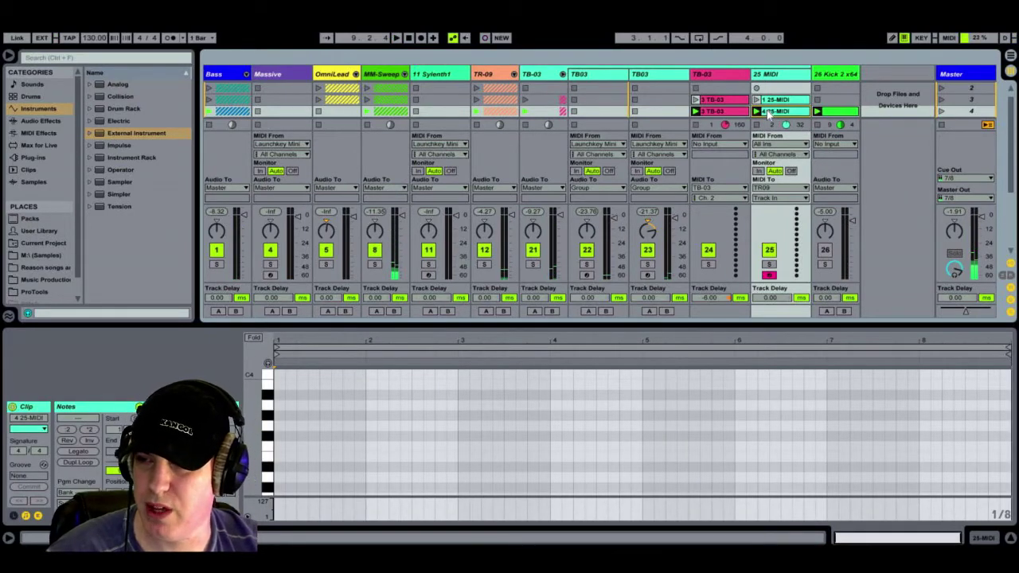
# - Play back scene 3 with track 25's clip envelope shown and disarm track 25 during playback
pyautogui.press('Up')
pyautogui.press('Return')
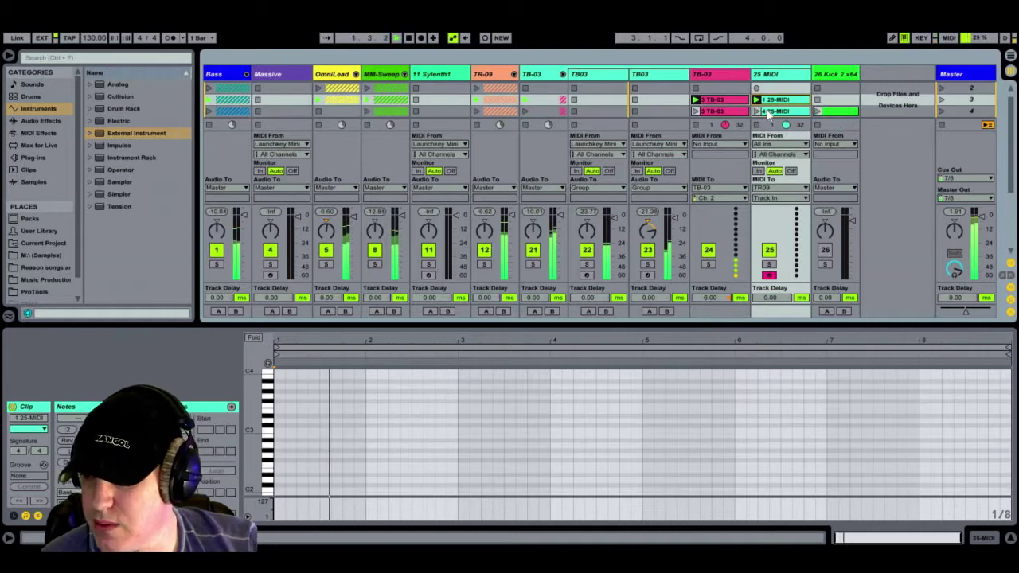
pyautogui.click(230, 408)
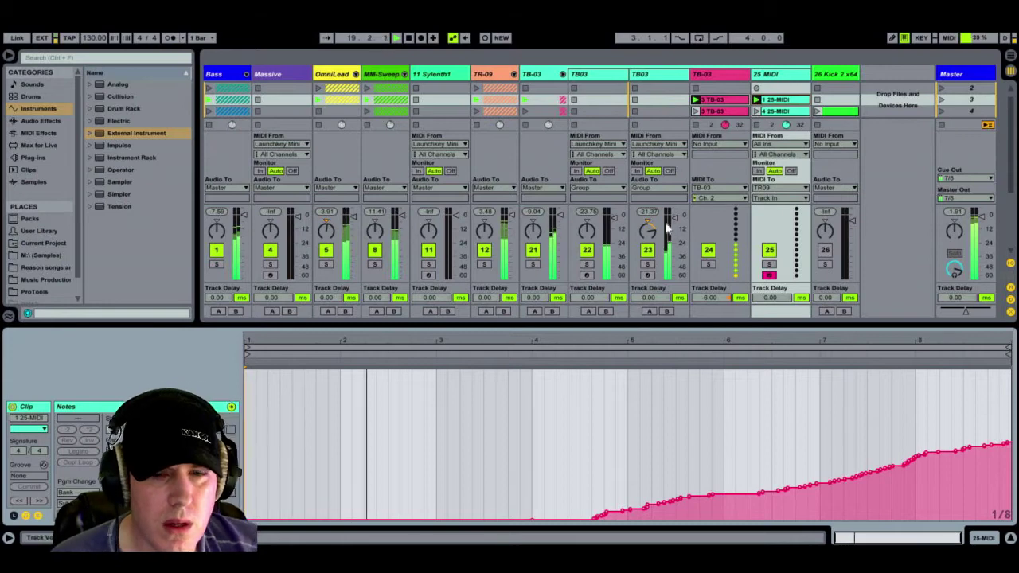
pyautogui.click(768, 274)
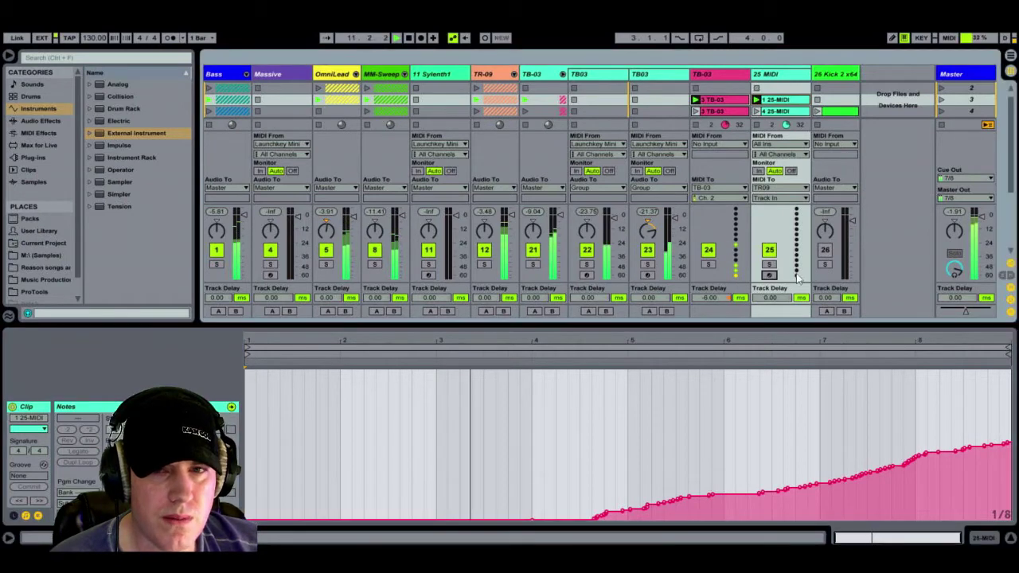
pyautogui.press('space')
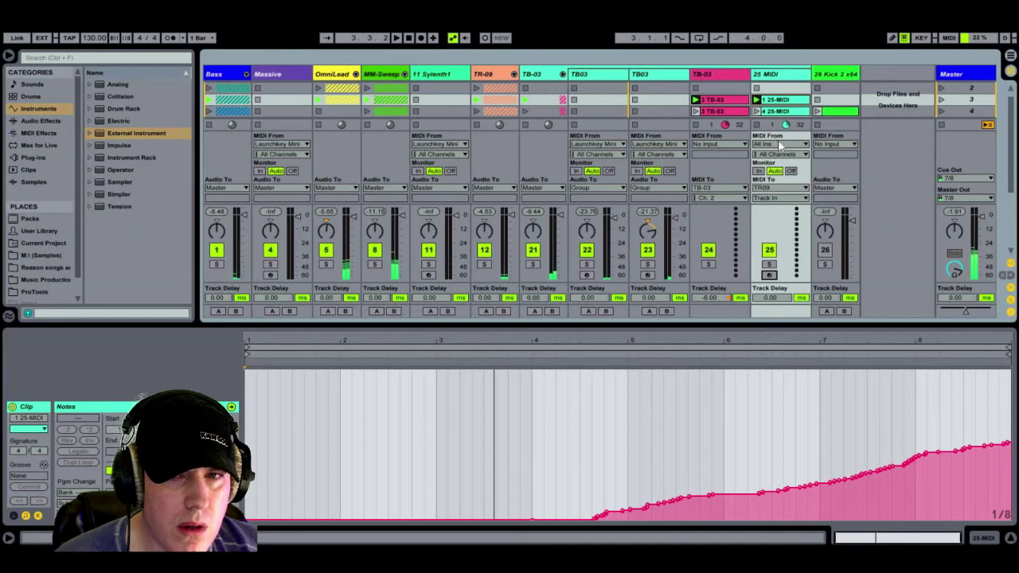
# - Route MIDI track 25's output to the TB-03 on channel 2 and play back its clips
pyautogui.click(781, 190)
pyautogui.click(779, 186)
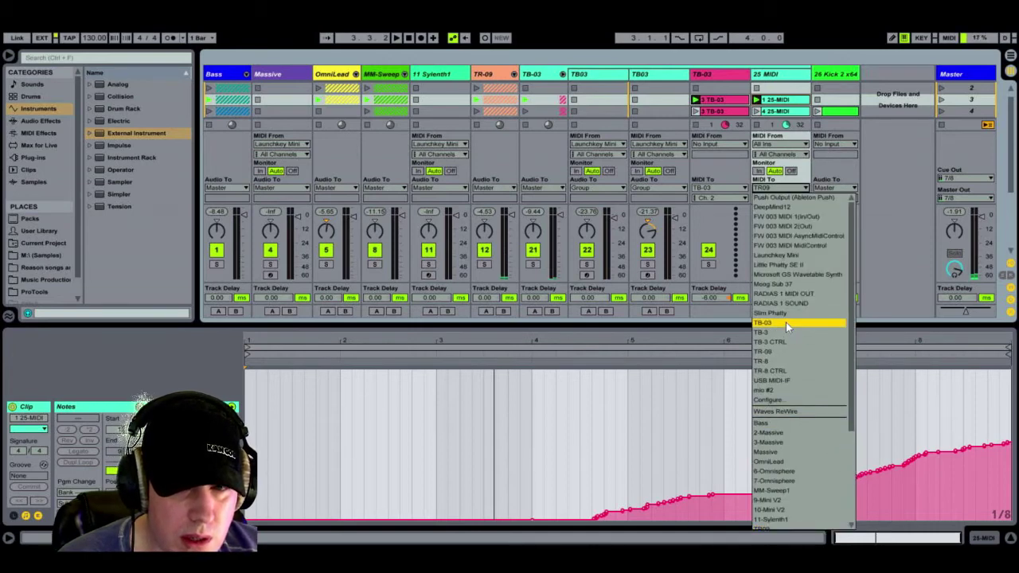
pyautogui.click(786, 323)
pyautogui.click(772, 199)
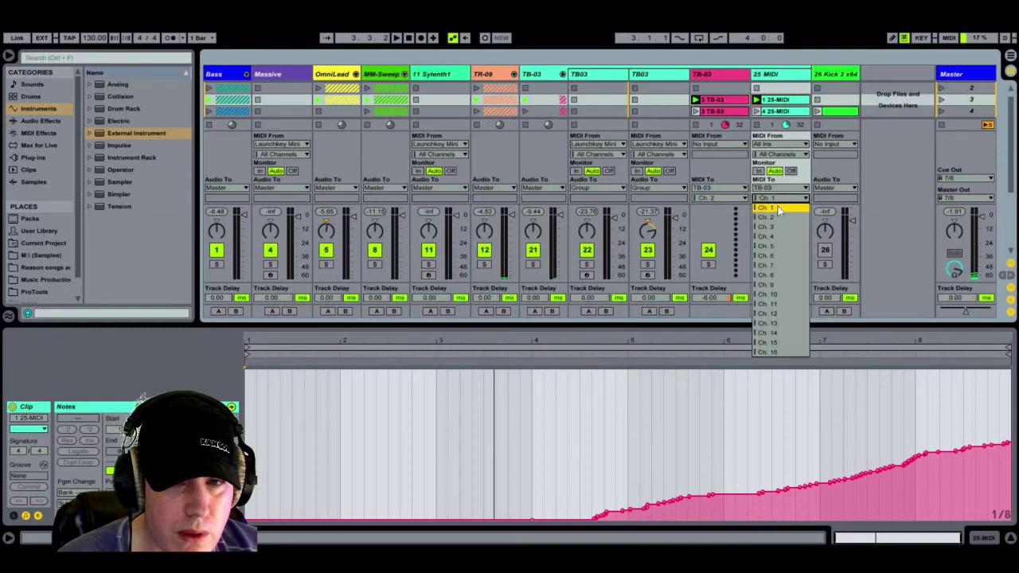
pyautogui.click(784, 218)
pyautogui.press('space')
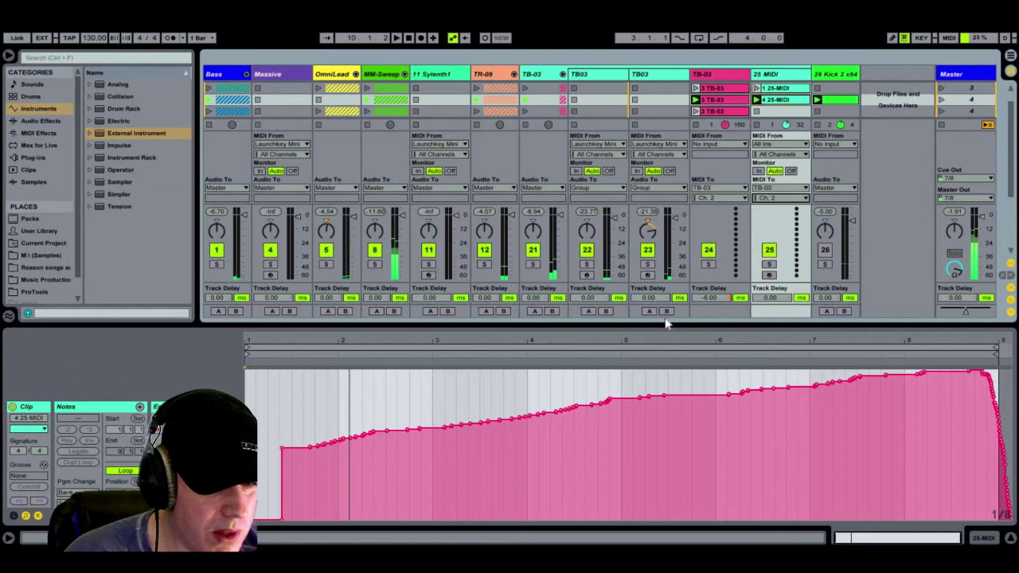
# - Smooth the opening jump in MIDI track 25's scene 4 clip envelope into a gentle ramp and play back the set
pyautogui.moveTo(281, 523); pyautogui.dragTo(262, 478)
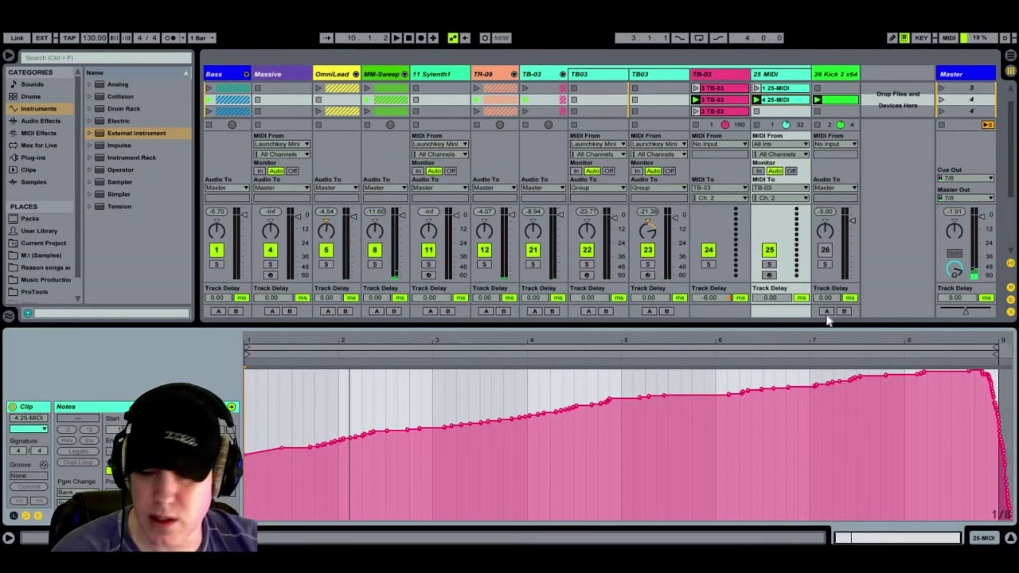
pyautogui.press('space')
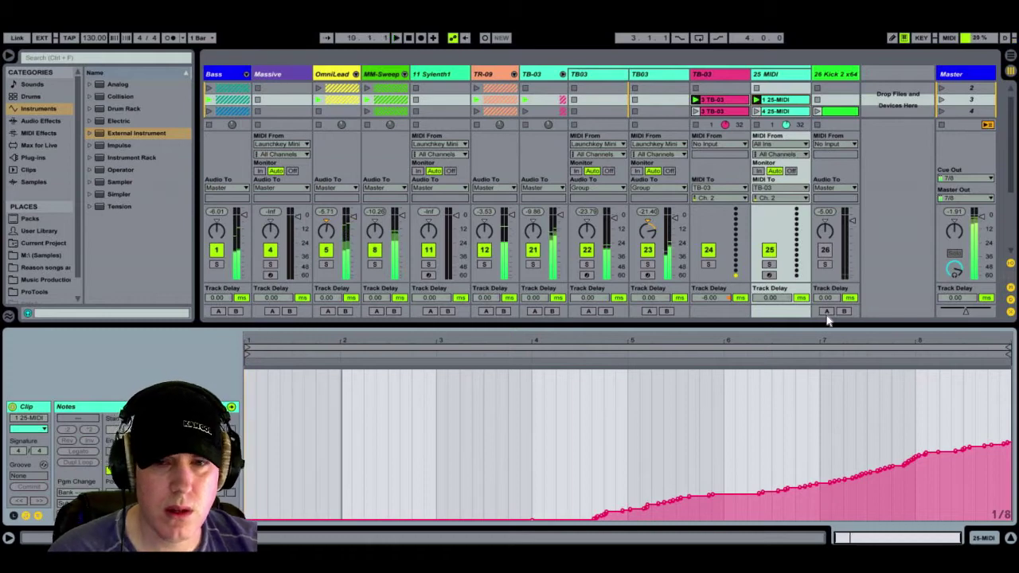
# - Delete the cluster of breakpoints in the closing drop of the scene 4 clip's envelope on MIDI track 25
pyautogui.click(767, 111)
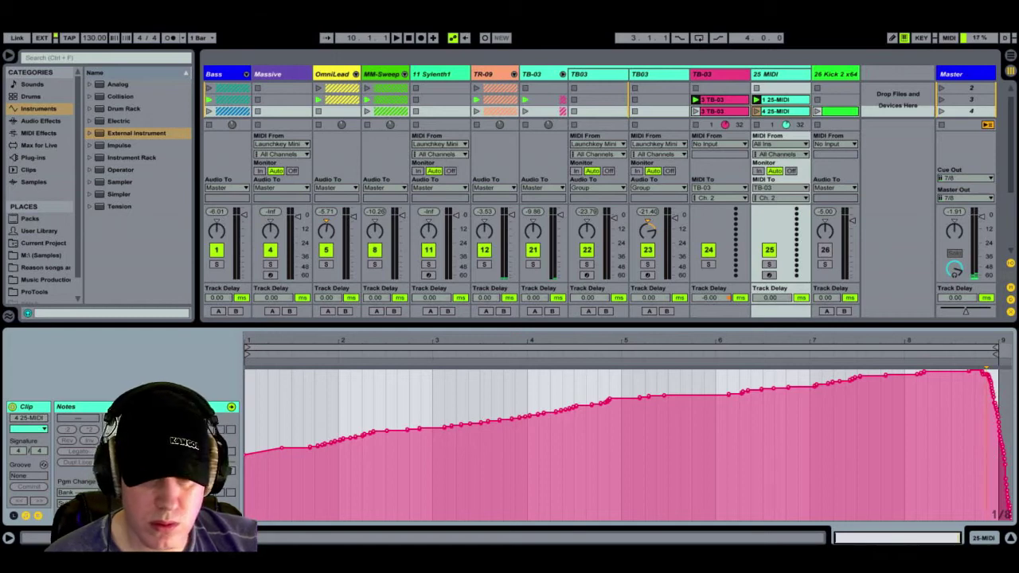
pyautogui.moveTo(993, 487); pyautogui.dragTo(1010, 487)
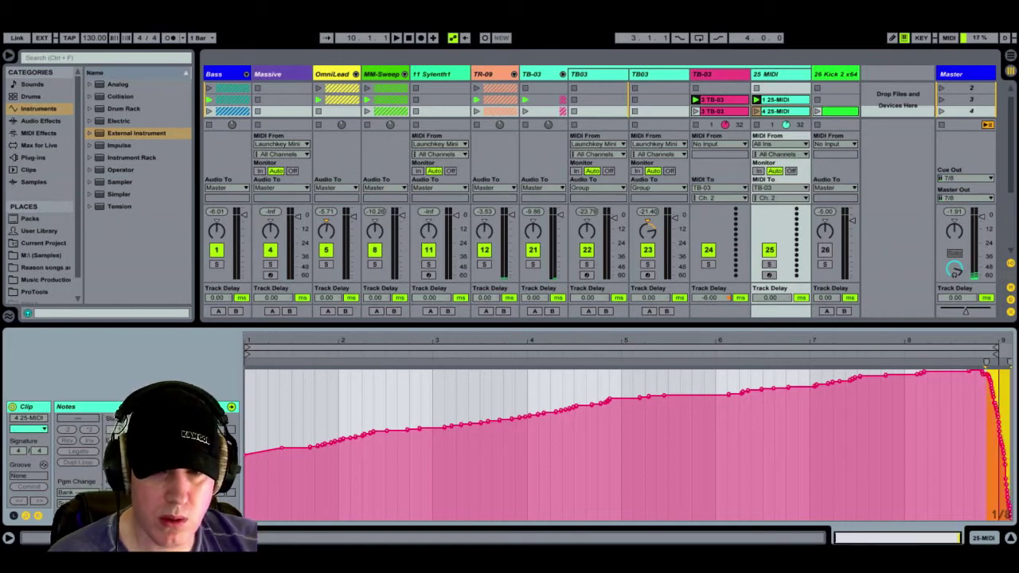
pyautogui.press('Delete')
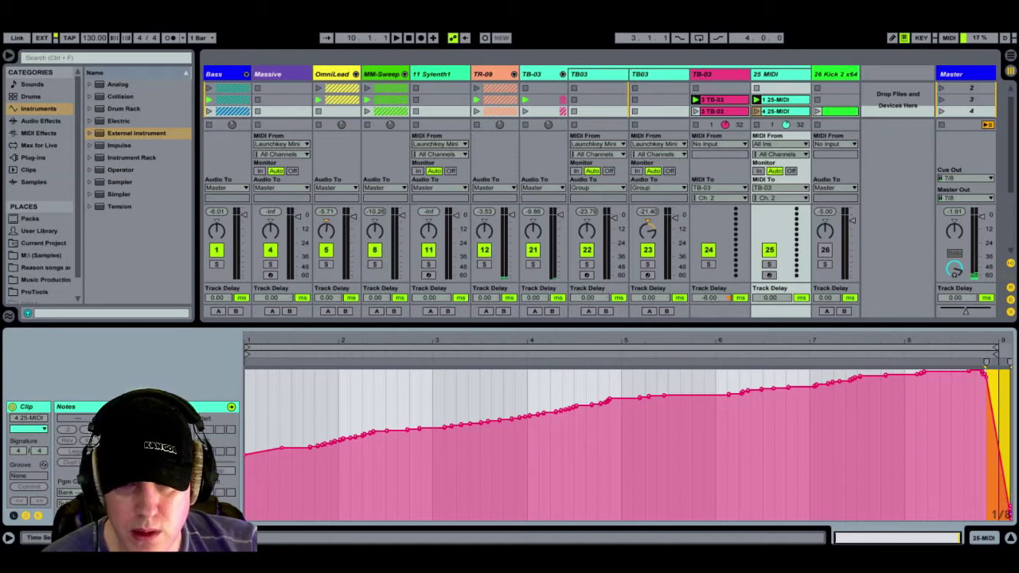
# - Make the scene 4 clip's envelope fall to its minimum at bar 9 and set the loop end to bar 9
pyautogui.moveTo(990, 348)
pyautogui.mouseDown()
pyautogui.moveTo(1005, 349)
pyautogui.moveTo(995, 355)
pyautogui.mouseUp()
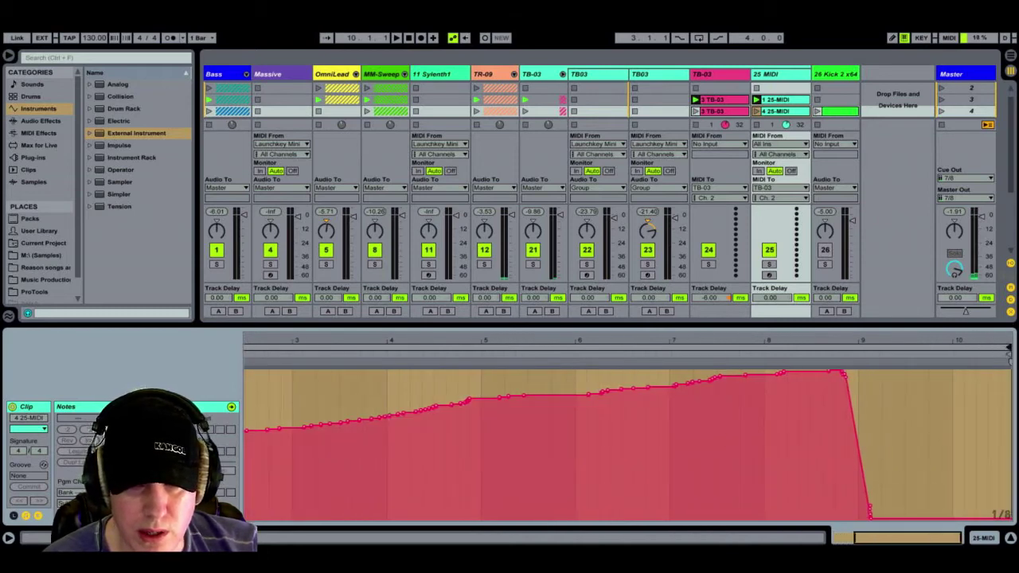
pyautogui.moveTo(917, 472); pyautogui.dragTo(860, 509)
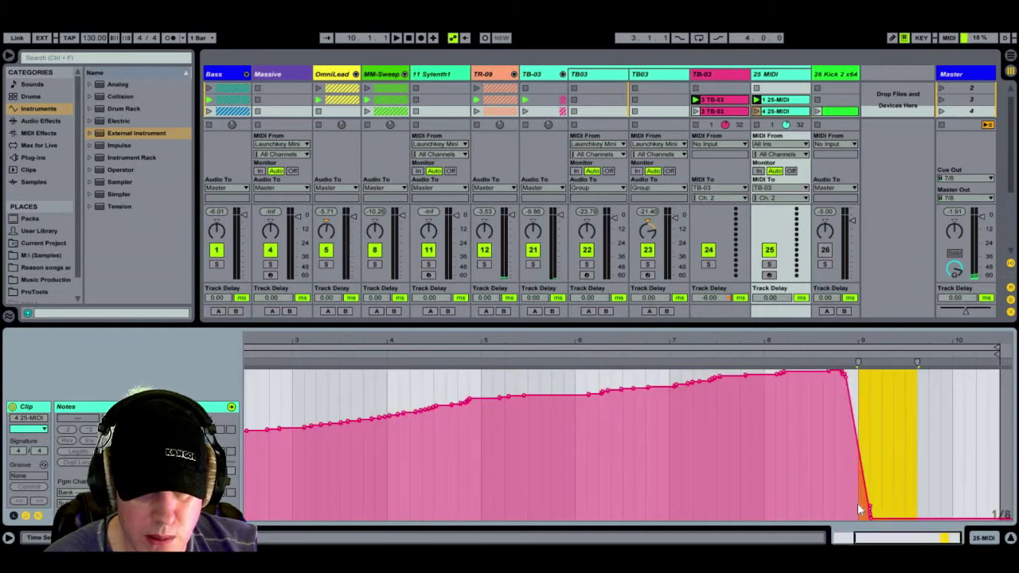
pyautogui.press('Delete')
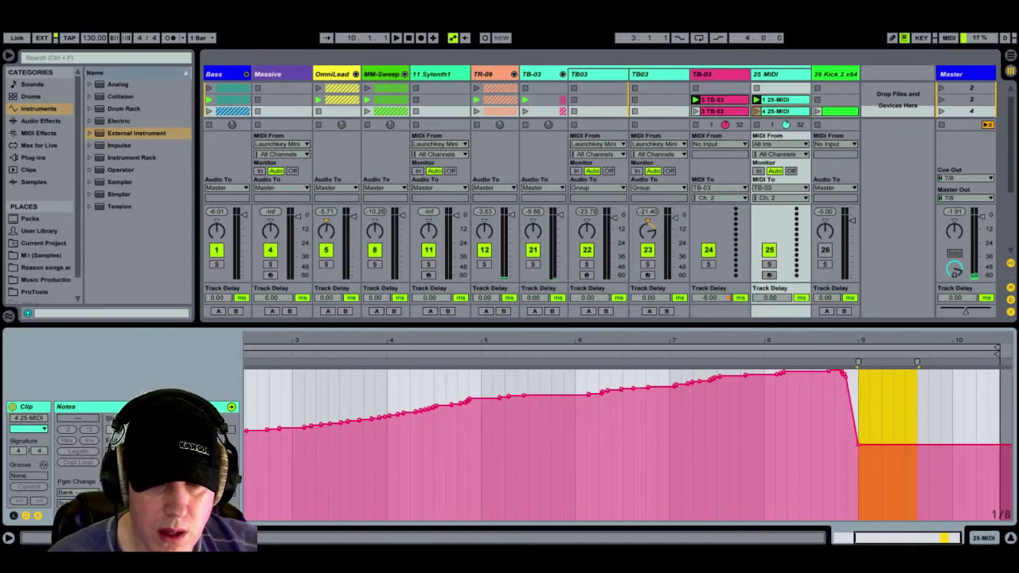
pyautogui.hotkey('ctrl', 'z')
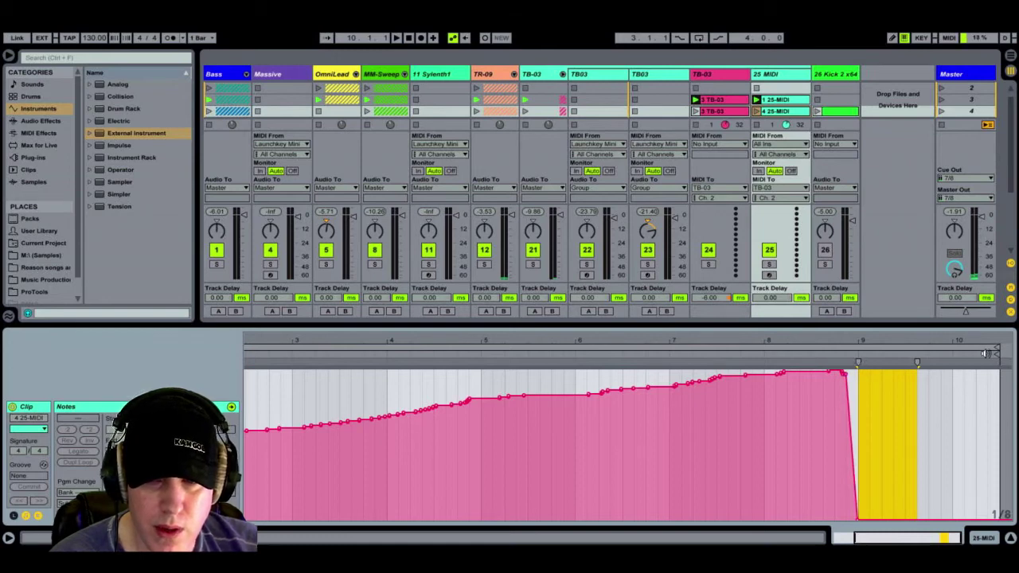
pyautogui.click(931, 347)
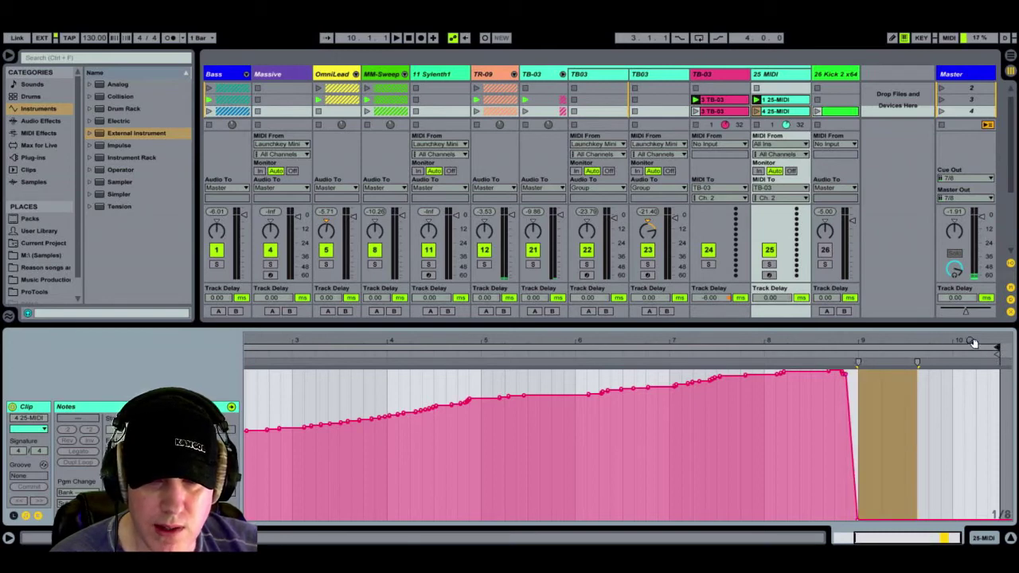
pyautogui.moveTo(997, 347); pyautogui.dragTo(858, 348)
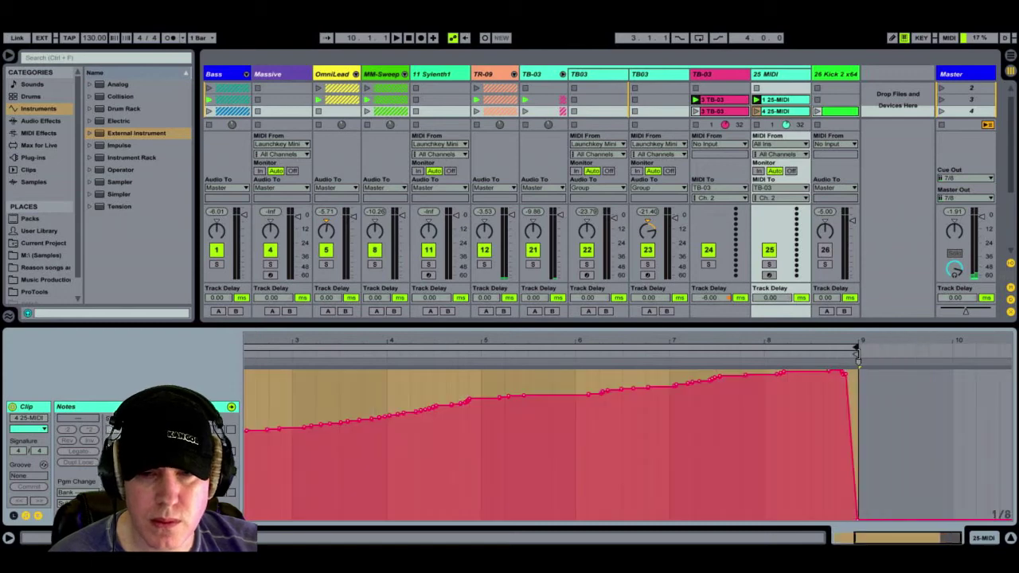
# - Play back the scene 3 and 4 clips and set MIDI track 25's track delay to -6.00 ms
pyautogui.click(598, 100)
pyautogui.press('space')
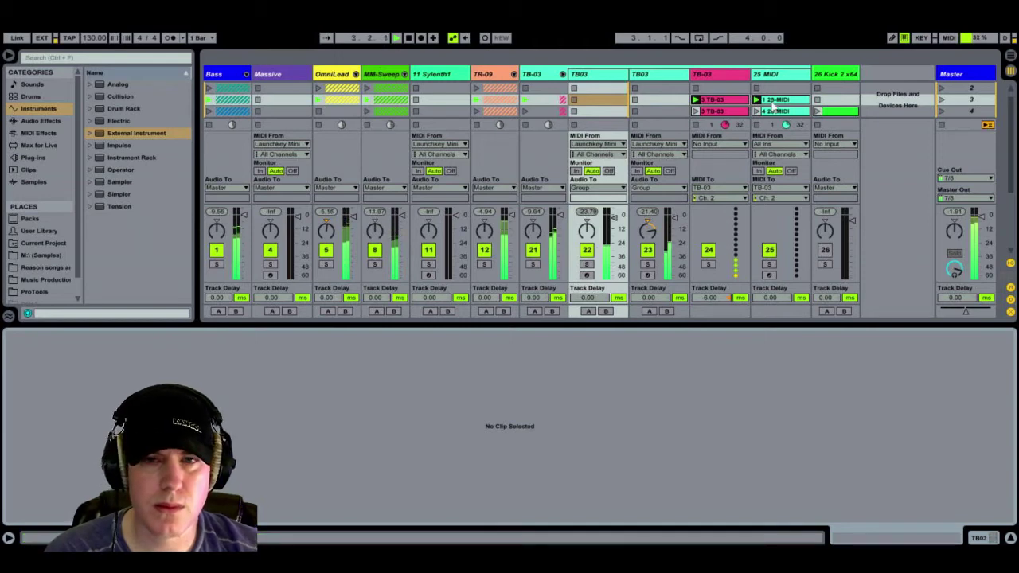
pyautogui.click(772, 101)
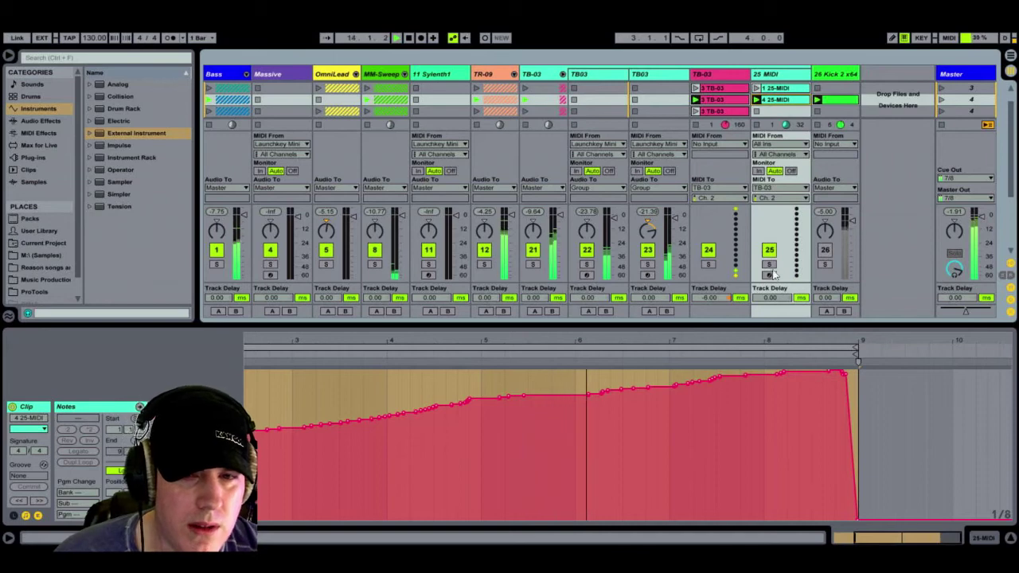
pyautogui.moveTo(772, 304); pyautogui.dragTo(781, 301)
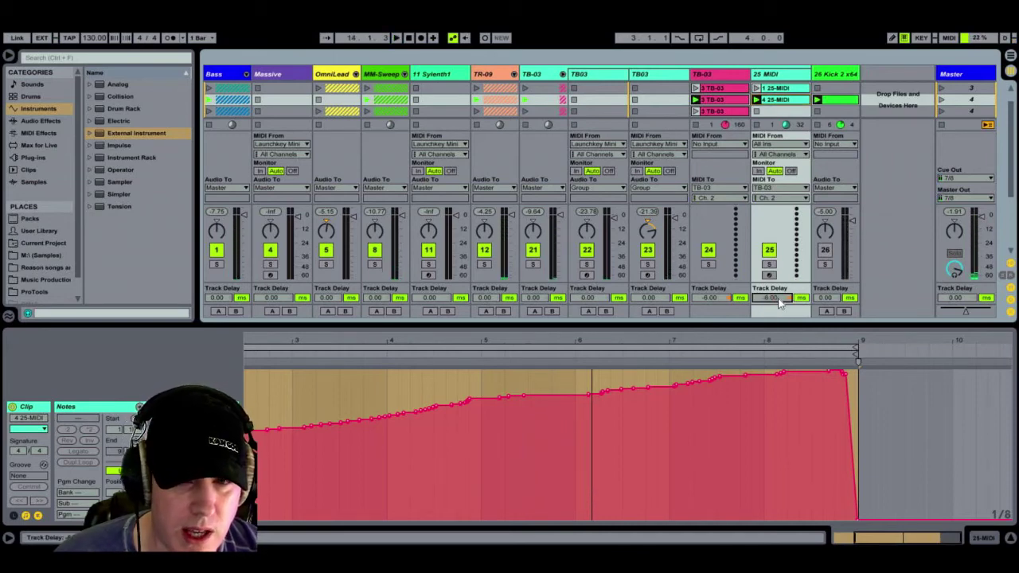
pyautogui.press('space')
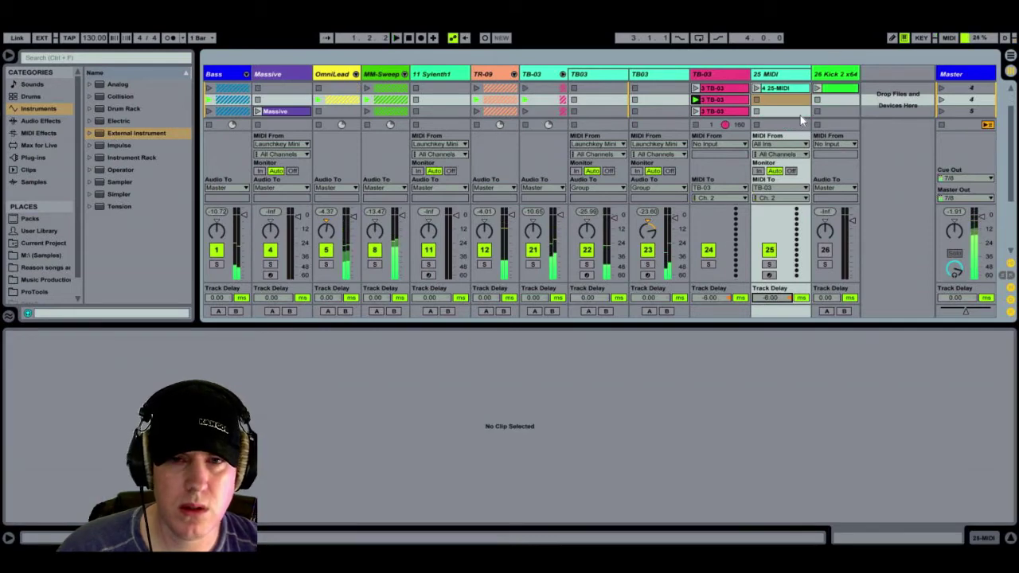
# - Delete all envelope automation from the active TB-03 clip on track 24
pyautogui.click(721, 100)
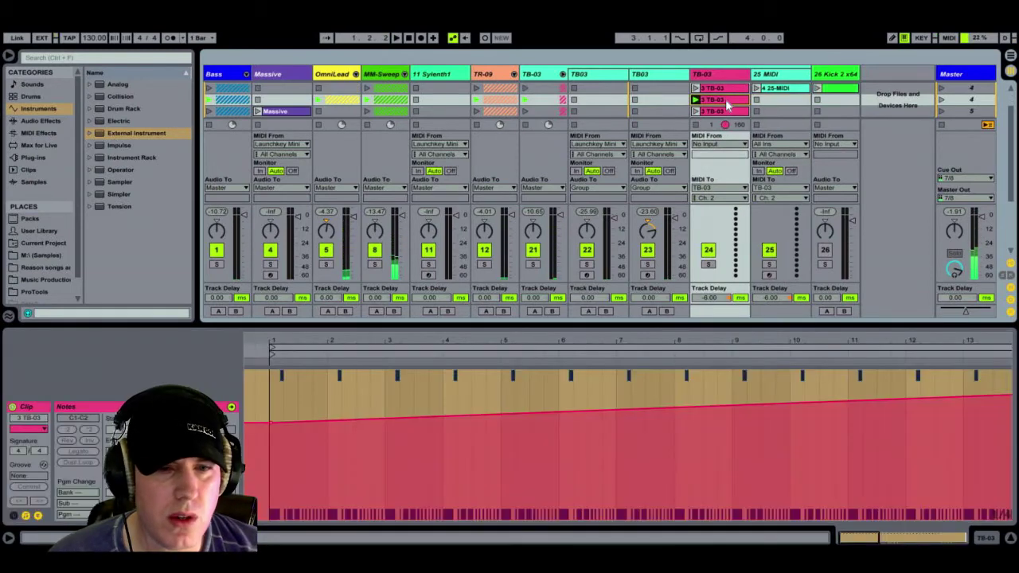
pyautogui.click(281, 440)
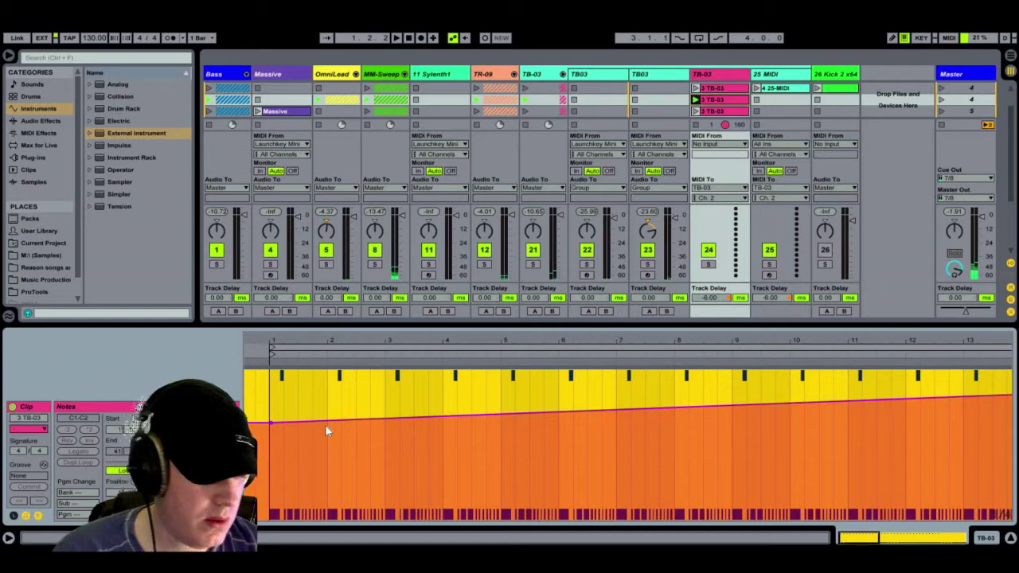
pyautogui.press('Delete')
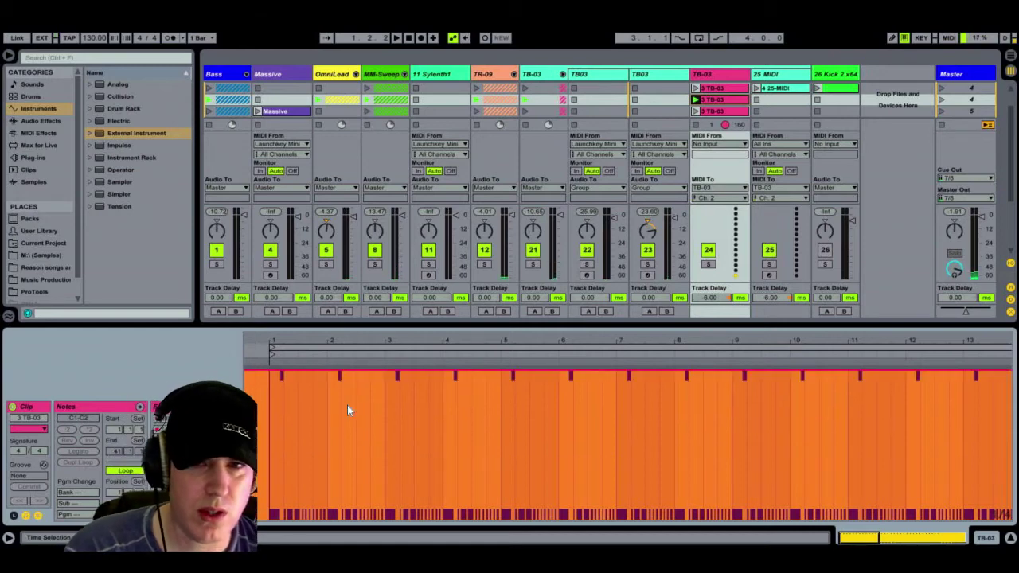
# - Switch MIDI track 25's output to the TR-09 and back to the TB-03 on channel 2
pyautogui.click(766, 101)
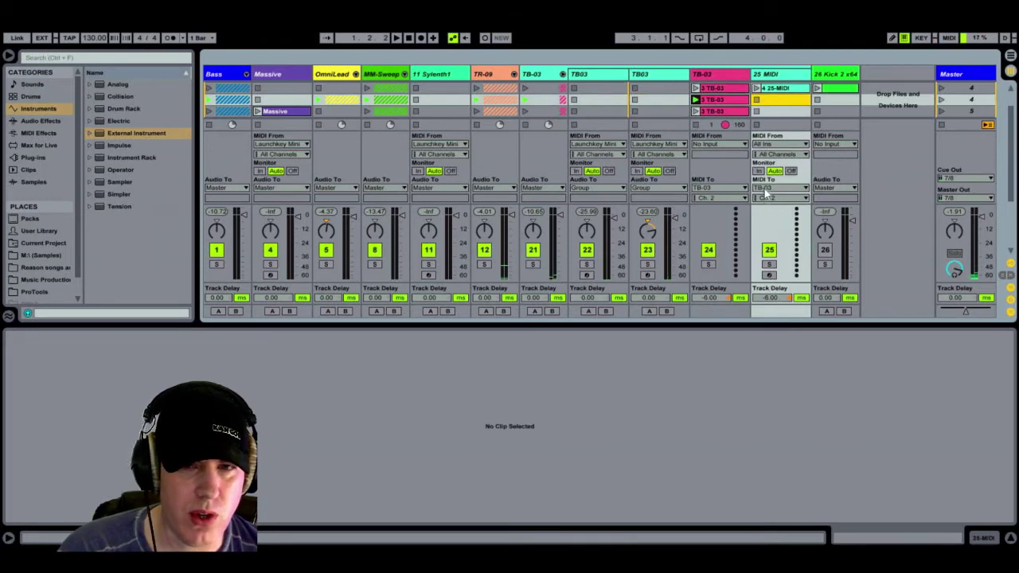
pyautogui.click(768, 188)
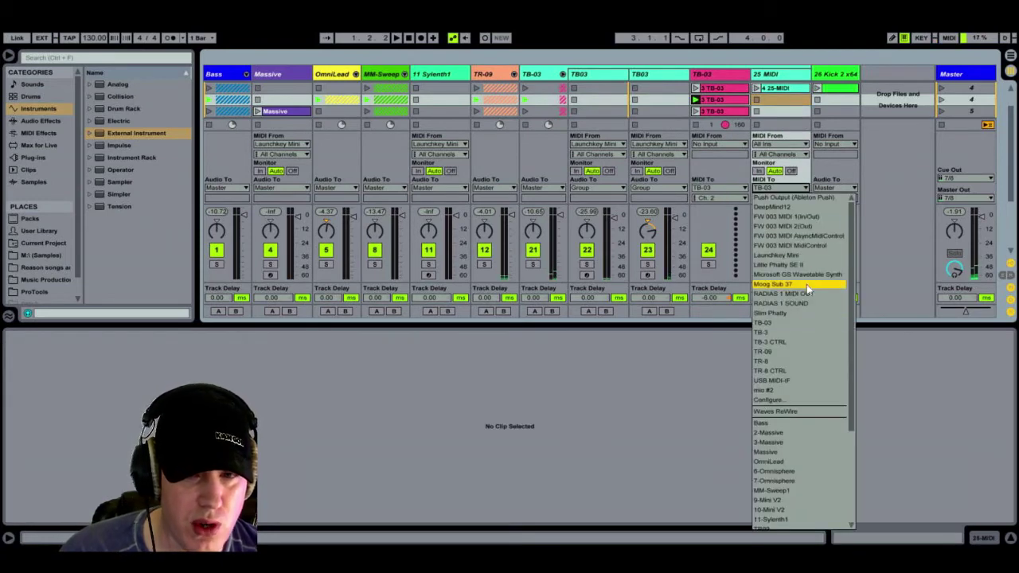
pyautogui.click(801, 352)
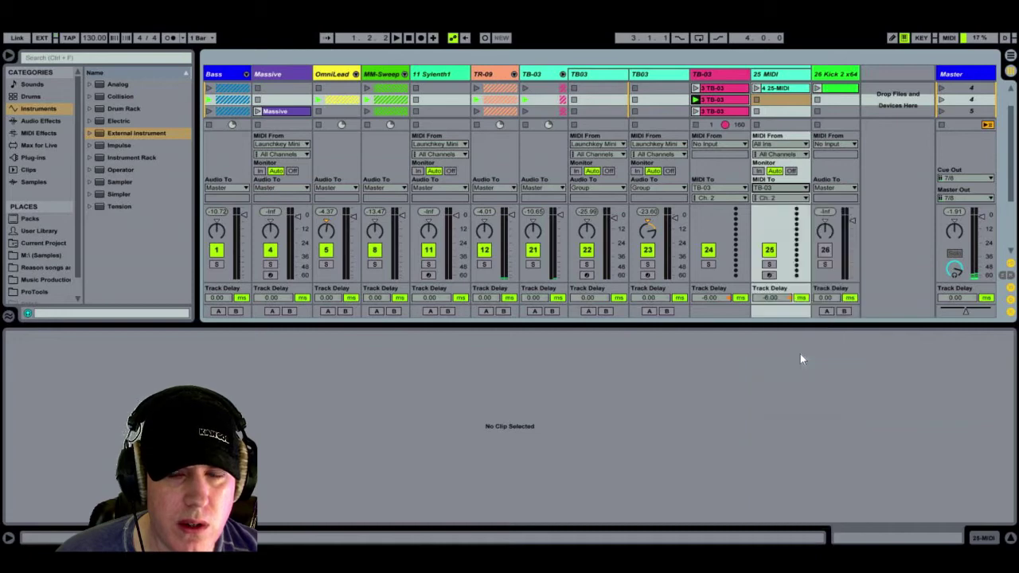
pyautogui.click(775, 190)
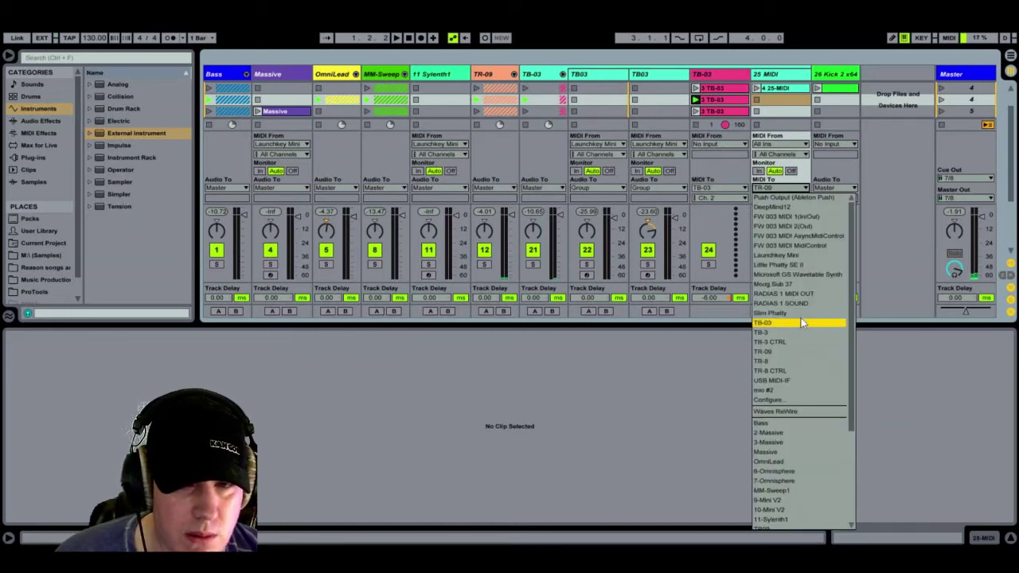
pyautogui.click(801, 322)
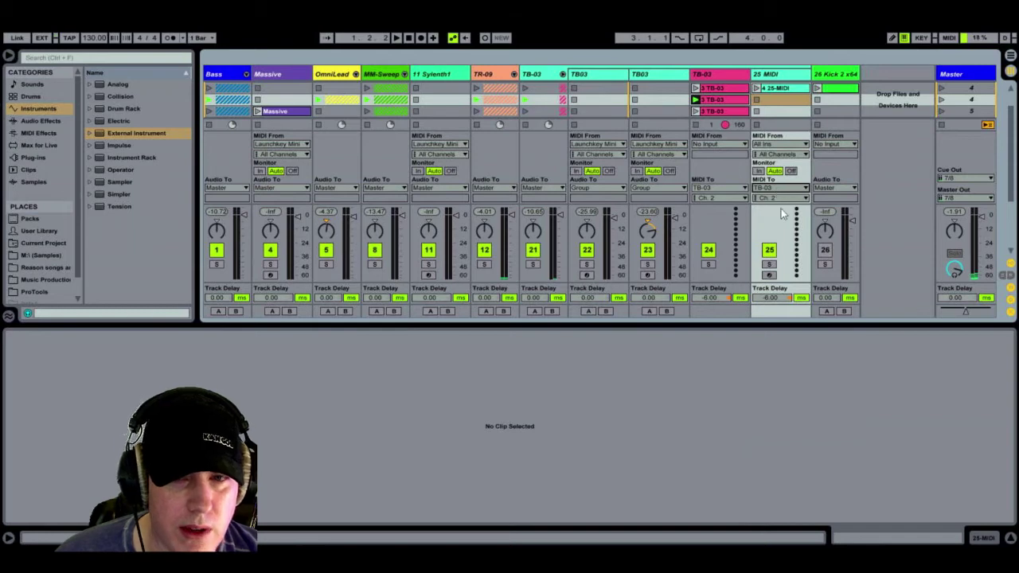
pyautogui.click(774, 199)
pyautogui.click(776, 216)
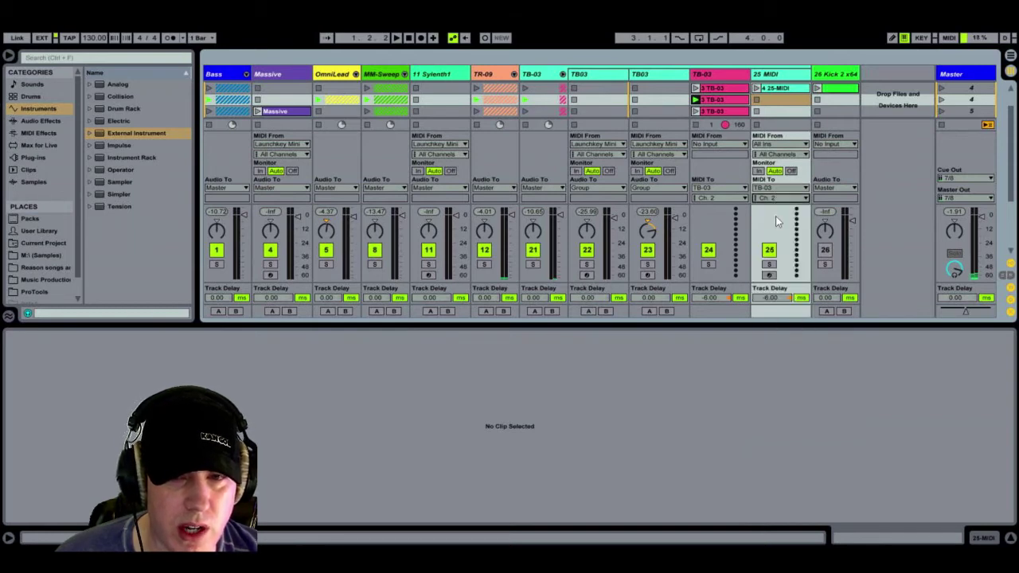
# - Try routing MIDI track 25's output to the TB03 and TB-03 tracks in the set
pyautogui.click(777, 189)
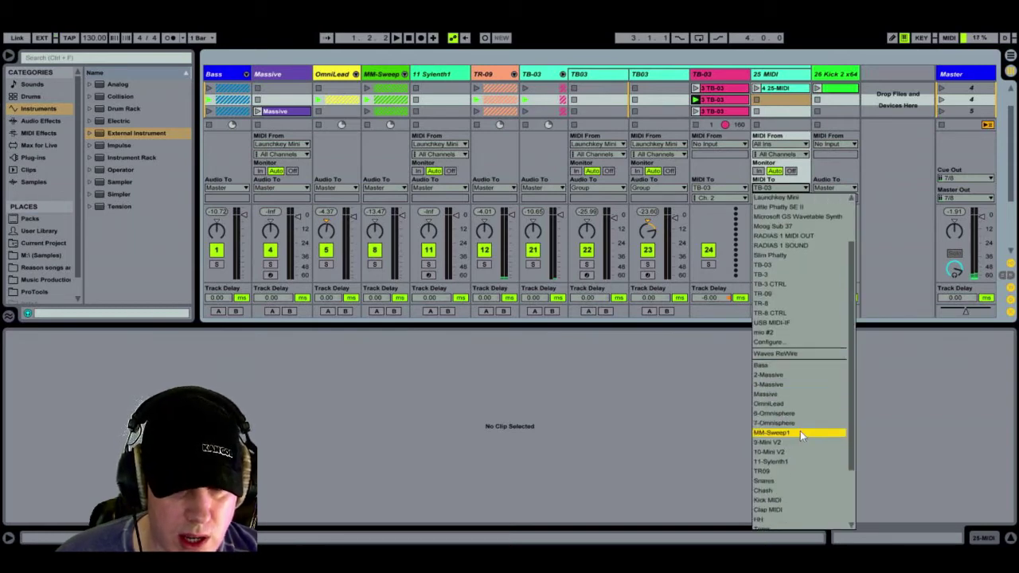
pyautogui.scroll(-5, 797, 446)
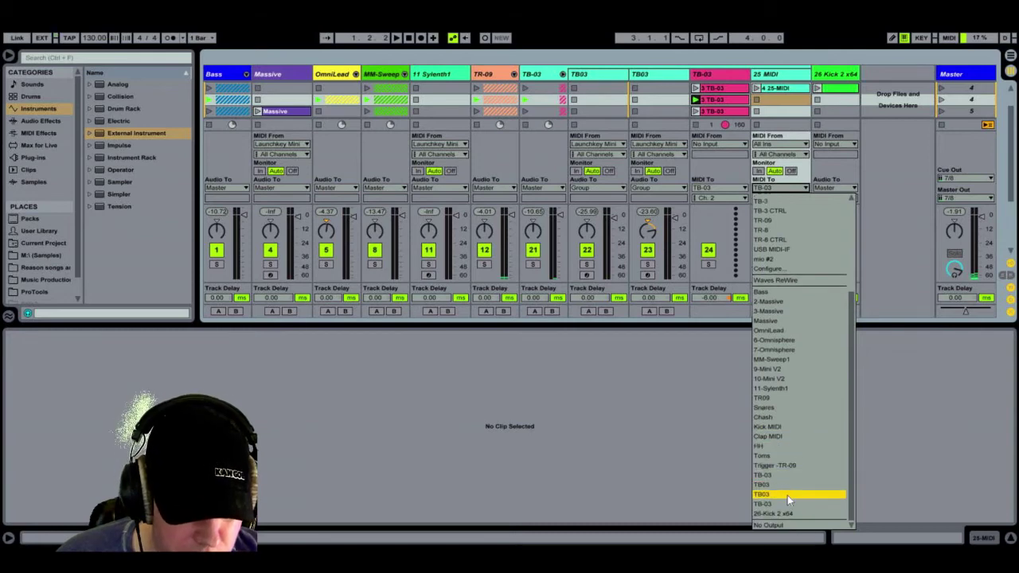
pyautogui.click(787, 496)
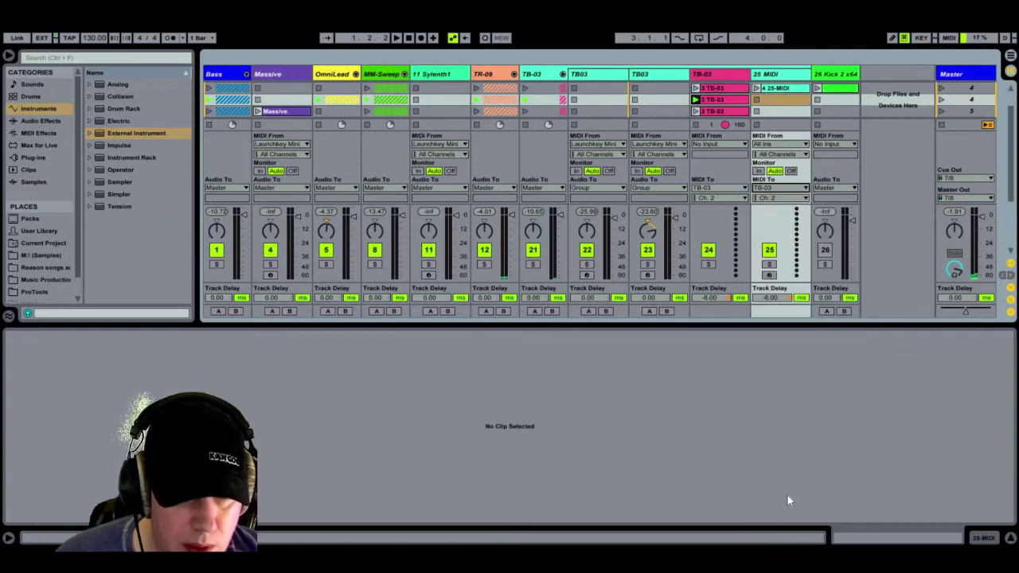
pyautogui.click(780, 190)
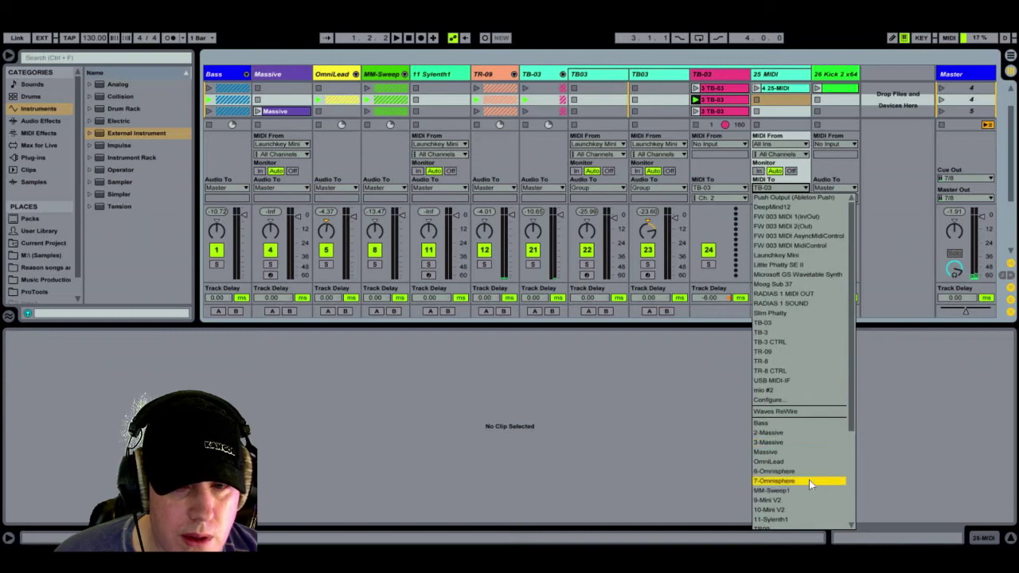
pyautogui.scroll(-5, 806, 474)
pyautogui.click(799, 505)
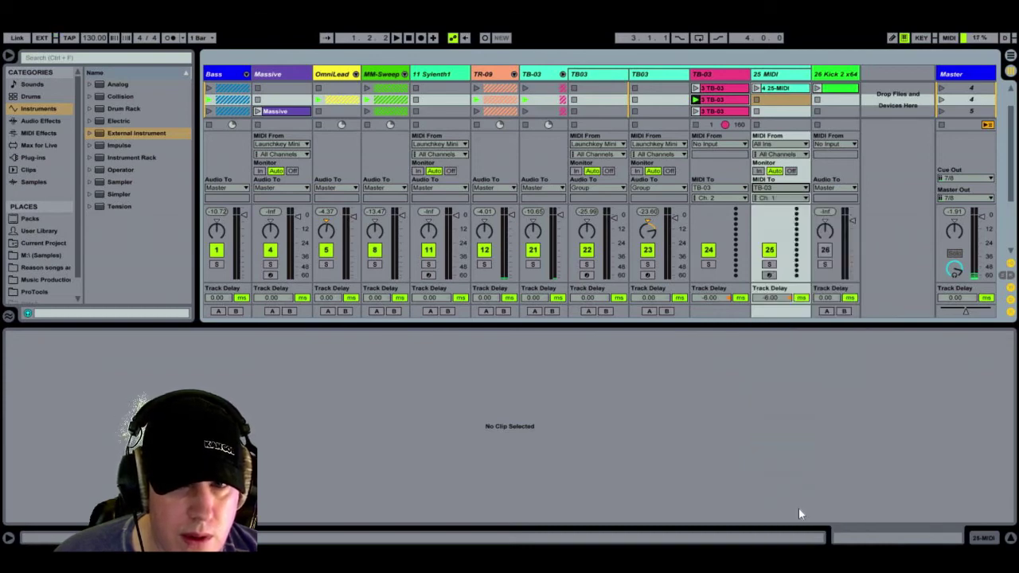
# - Route MIDI track 25's output to the TB-03 hardware port on channel 2
pyautogui.click(773, 198)
pyautogui.scroll(2, 833, 296)
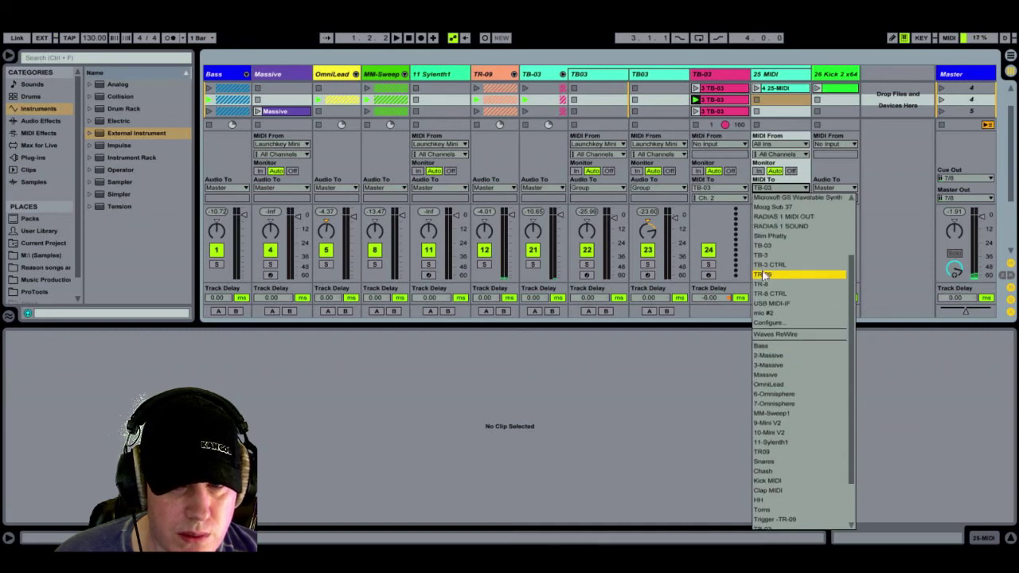
pyautogui.click(815, 257)
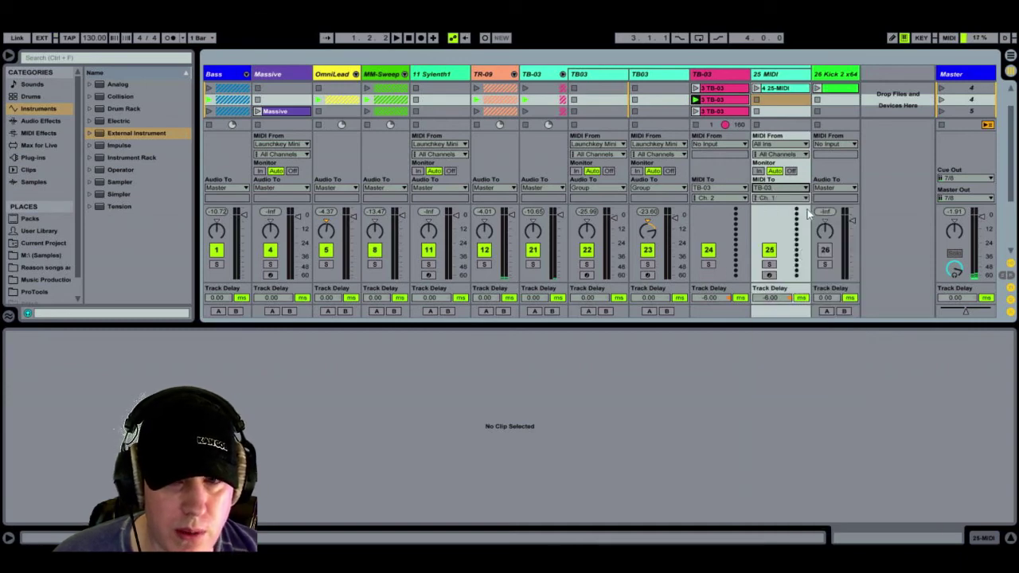
pyautogui.click(770, 198)
pyautogui.click(782, 220)
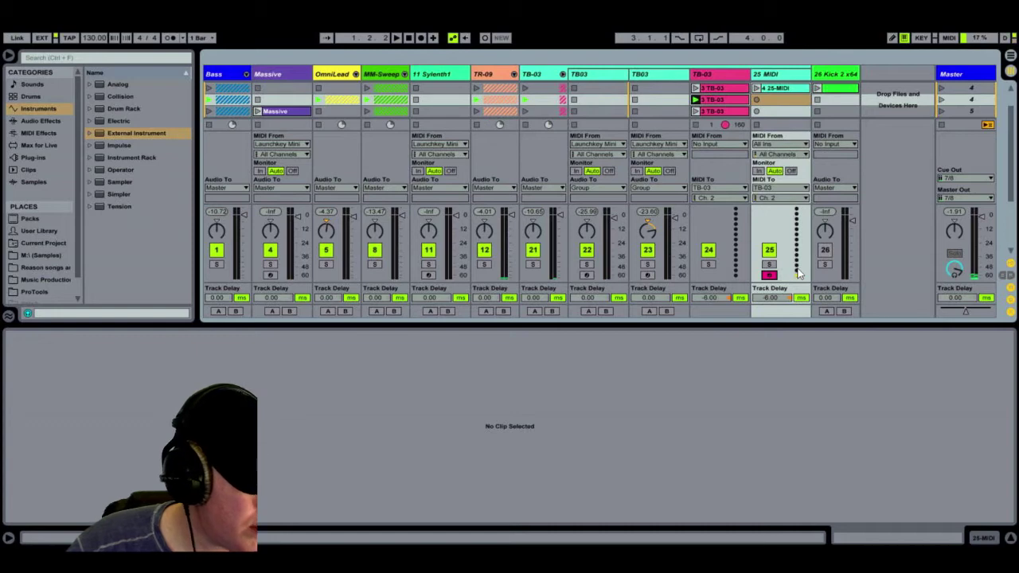
# - Arm MIDI track 25 and record a 16-bar controller take into the empty slot below its 4 25-MIDI clip
pyautogui.press('space')
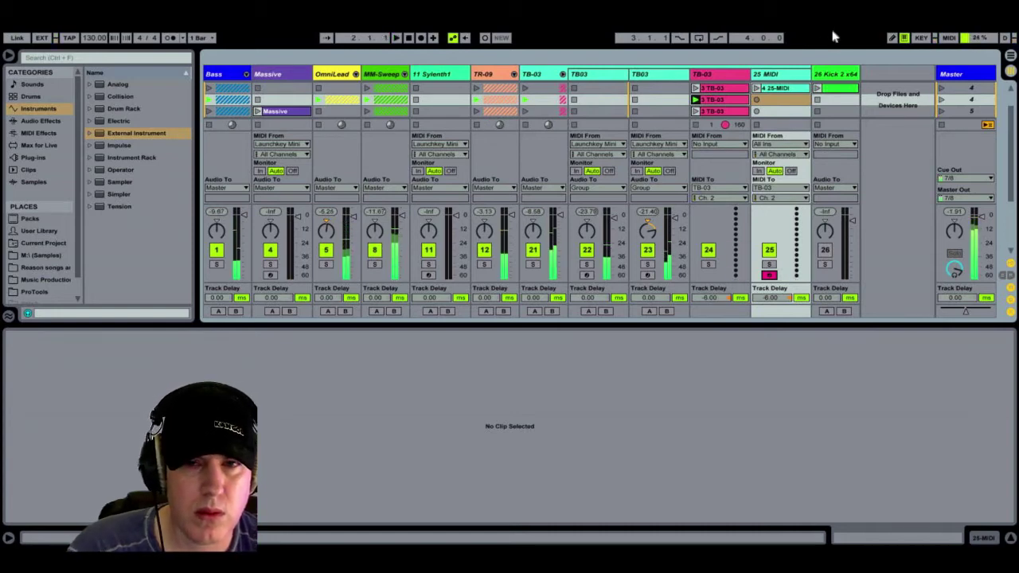
pyautogui.click(757, 101)
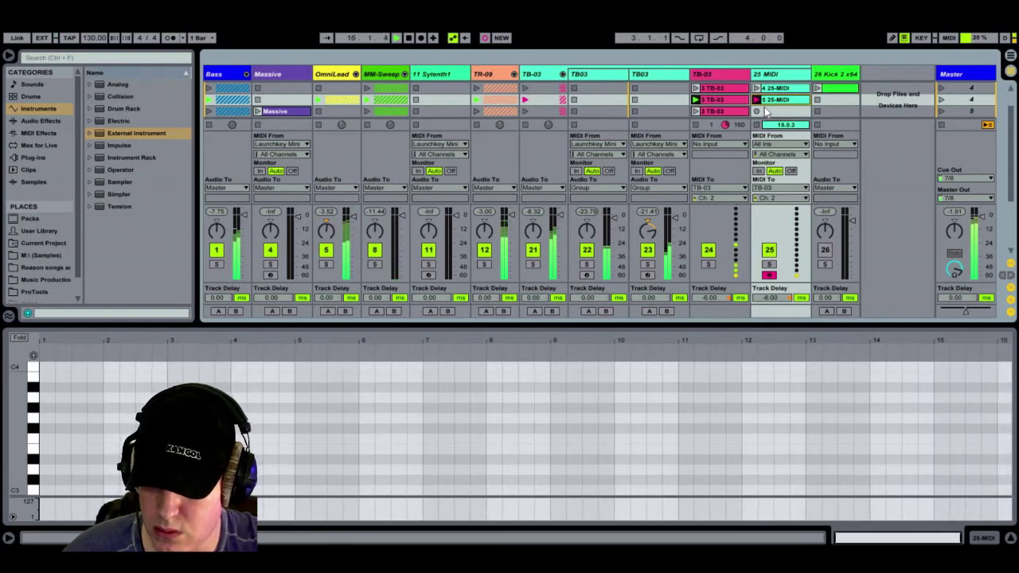
pyautogui.click(766, 111)
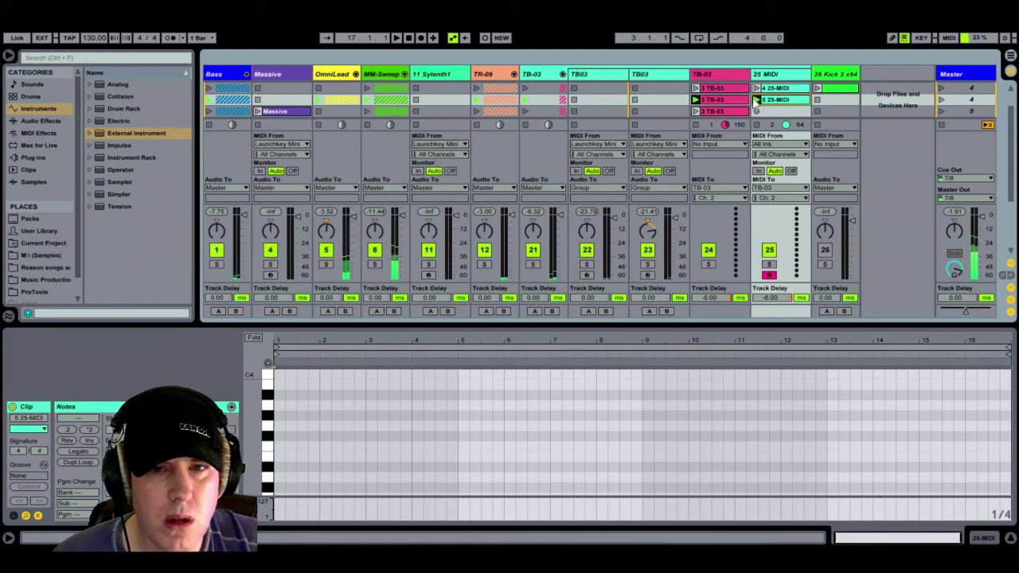
# - Record an 8-bar controller take on track 25 MIDI into the empty scene 5 slot below the 5 25-MIDI clip
pyautogui.scroll(-2, 776, 118)
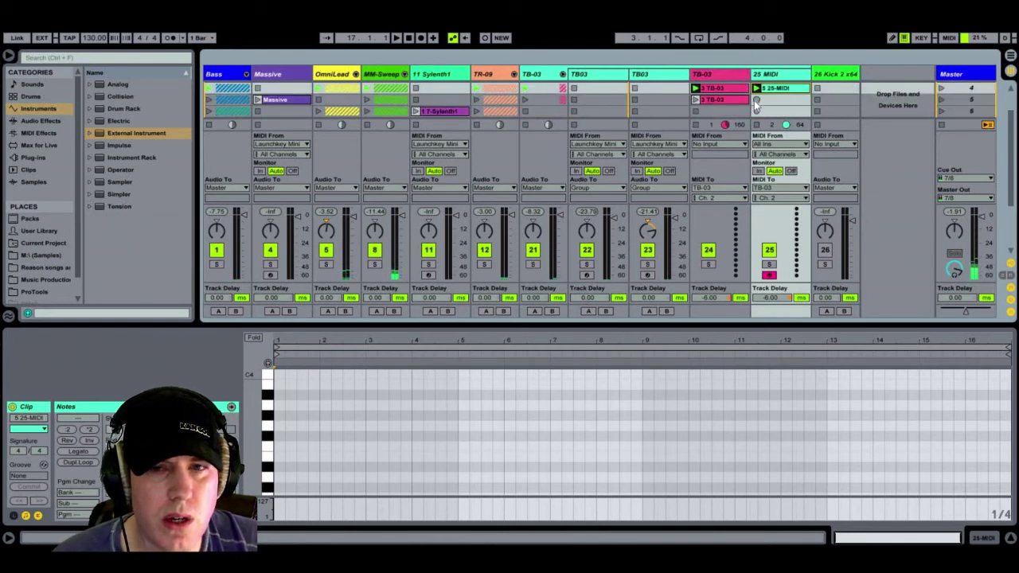
pyautogui.click(756, 100)
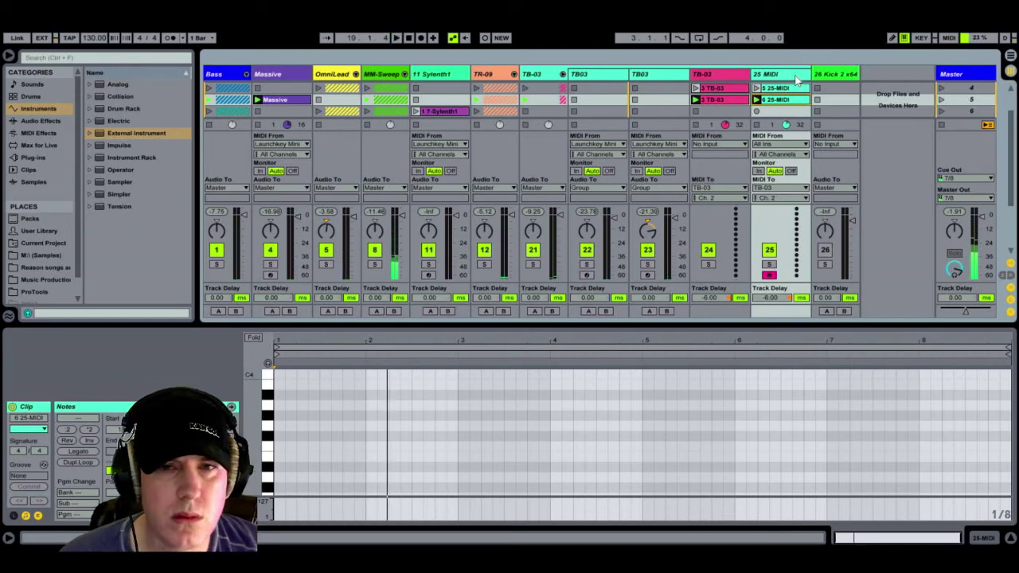
pyautogui.click(774, 112)
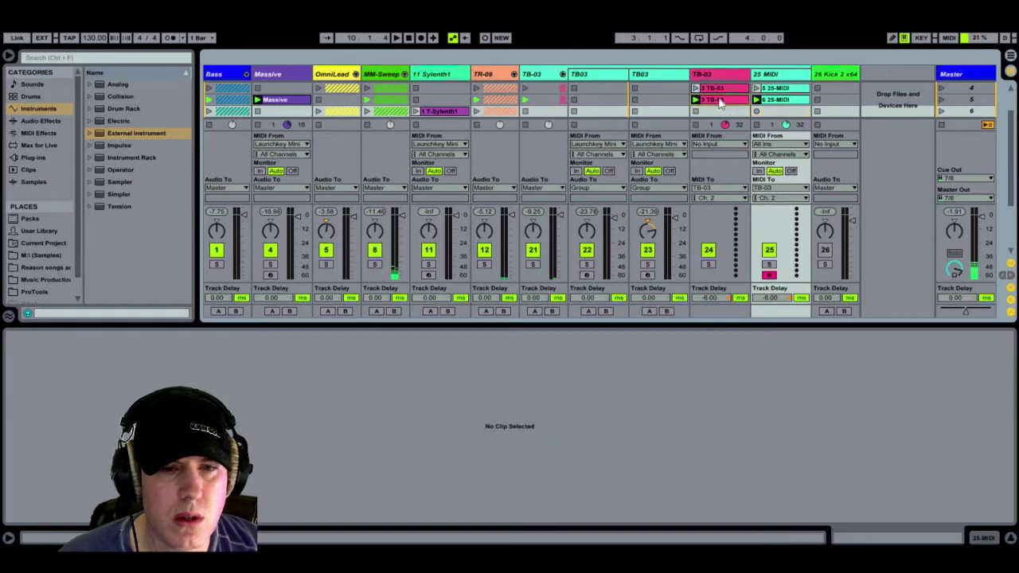
# - Try to clear the controller 74 envelope across the full length of the scene 5 clip on TB-03 track 24
pyautogui.click(720, 100)
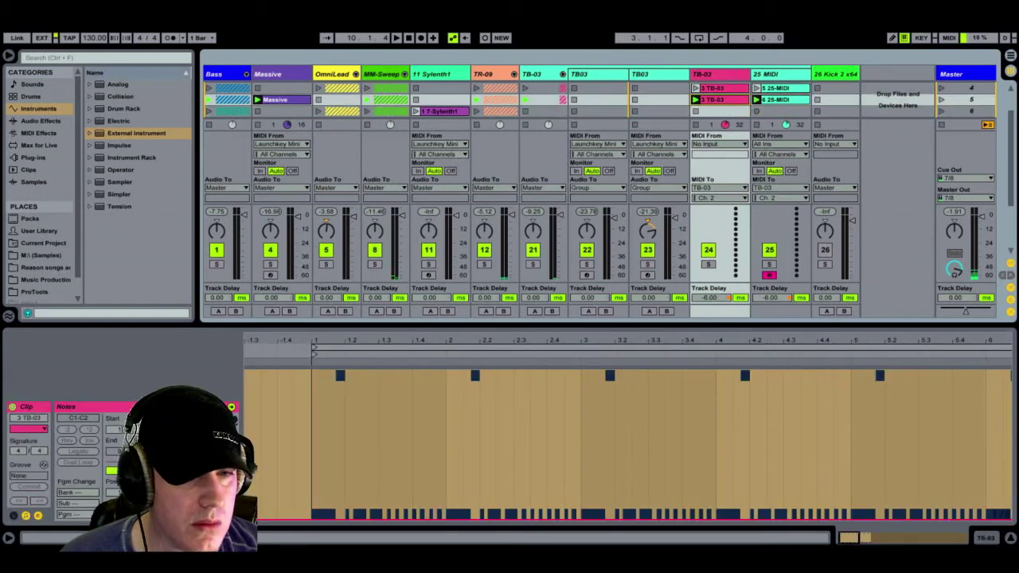
pyautogui.click(472, 420)
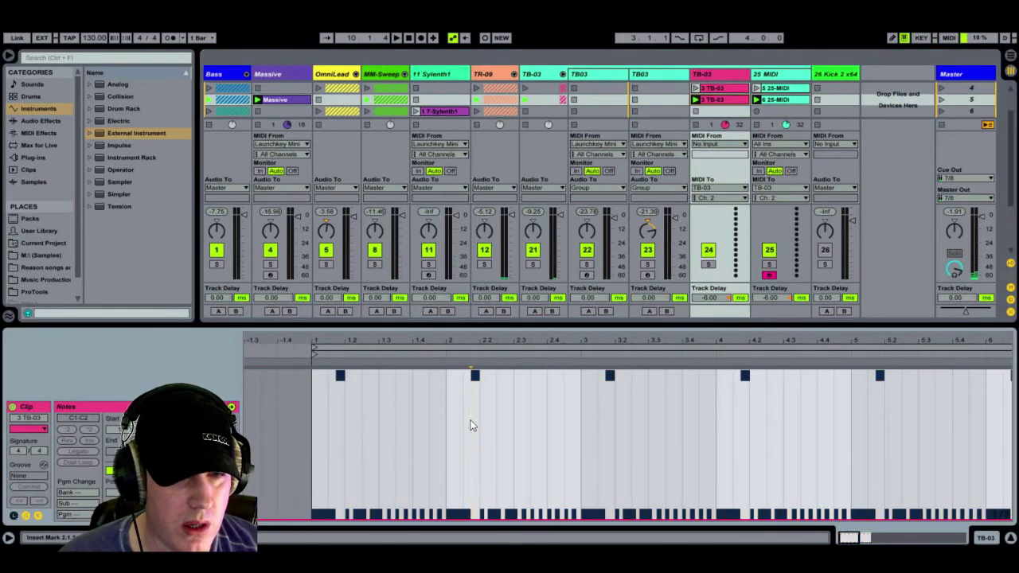
pyautogui.click(437, 423)
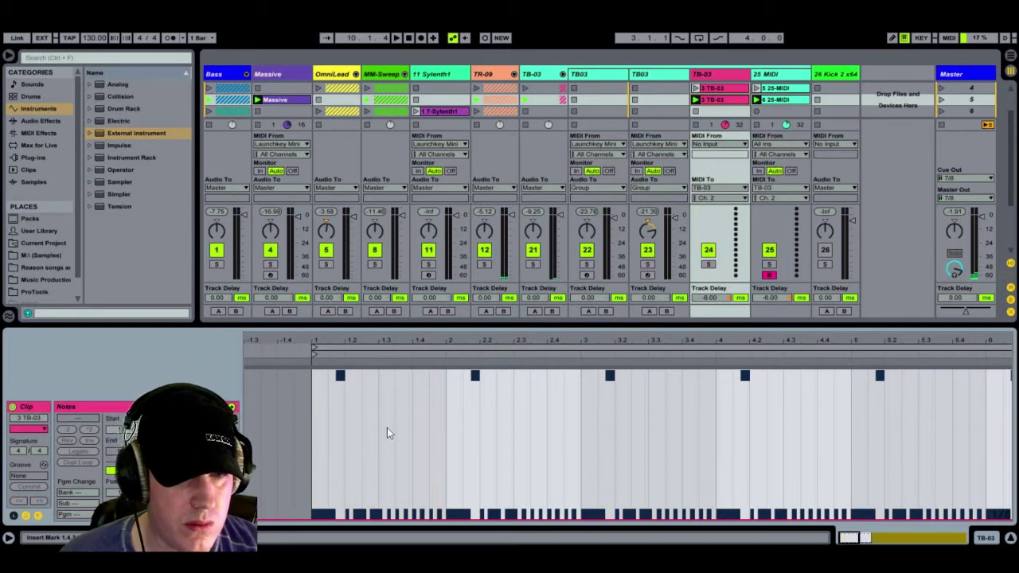
pyautogui.click(334, 427)
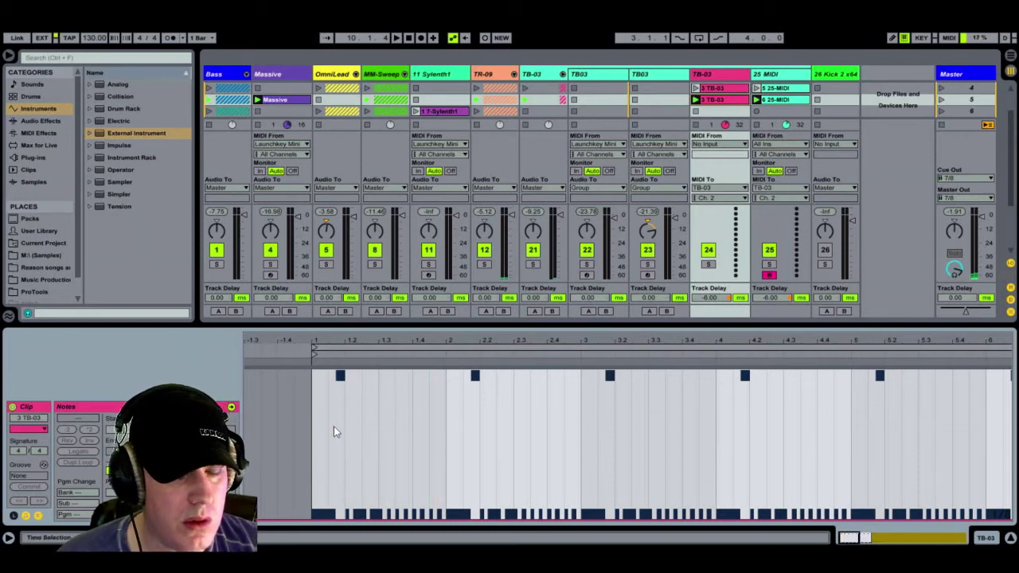
pyautogui.click(323, 456)
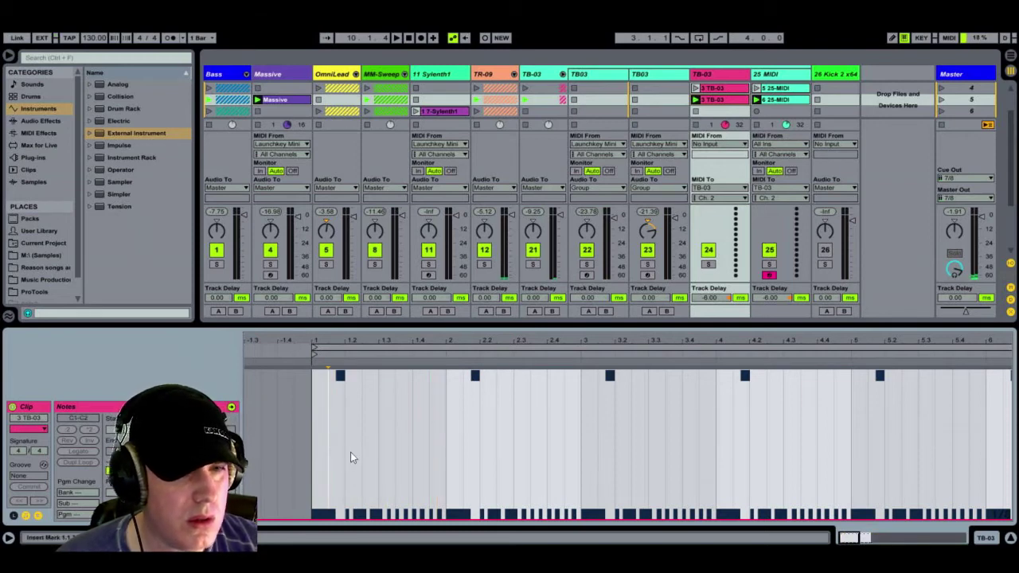
pyautogui.click(199, 446)
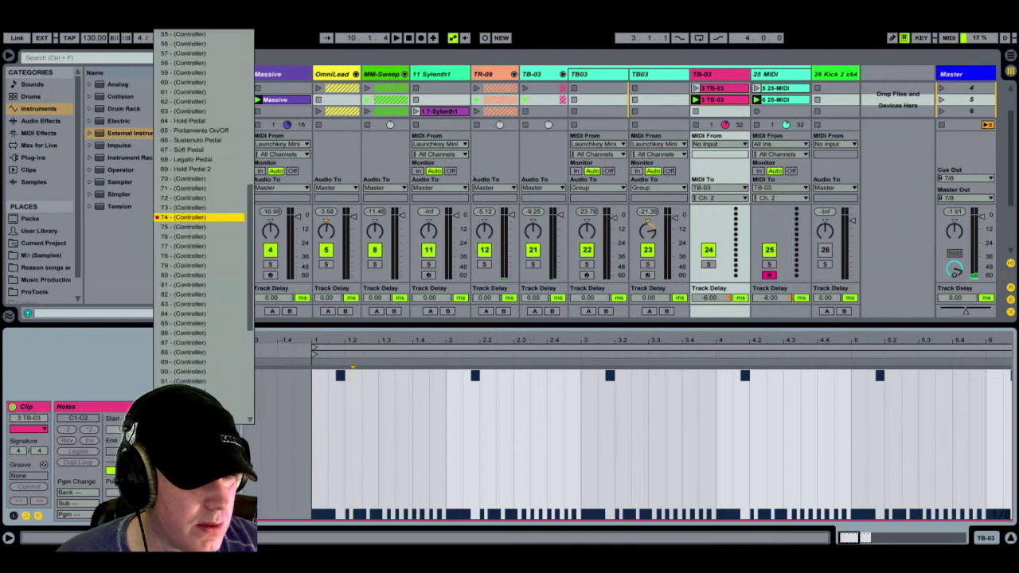
pyautogui.click(173, 218)
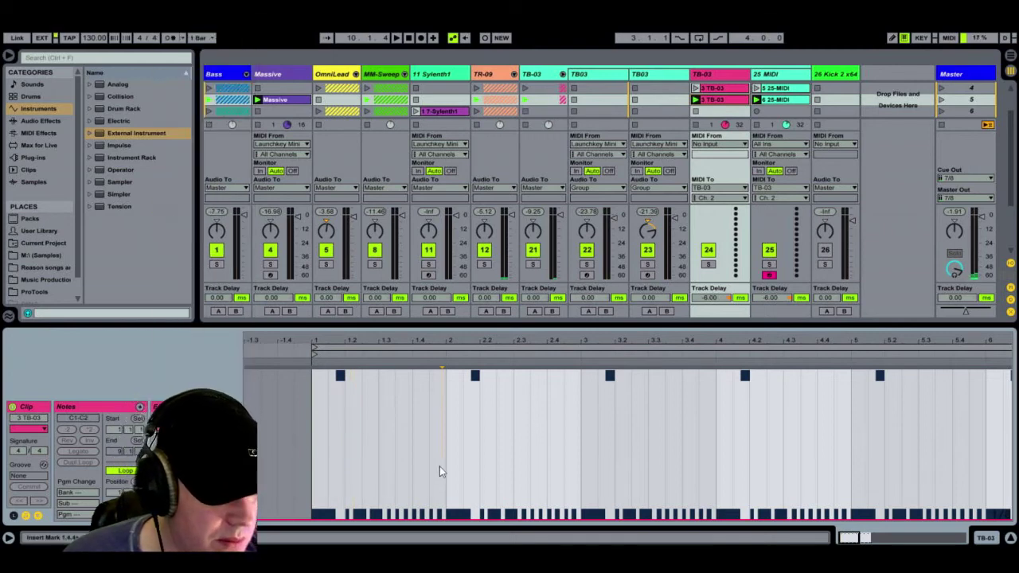
pyautogui.click(333, 455)
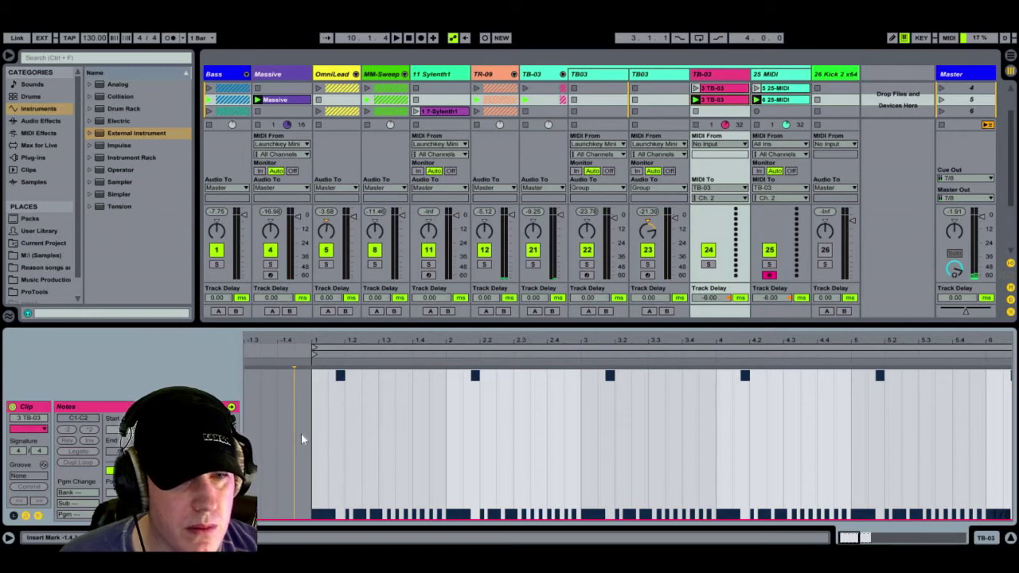
pyautogui.click(417, 462)
pyautogui.hotkey('shift', 'End')
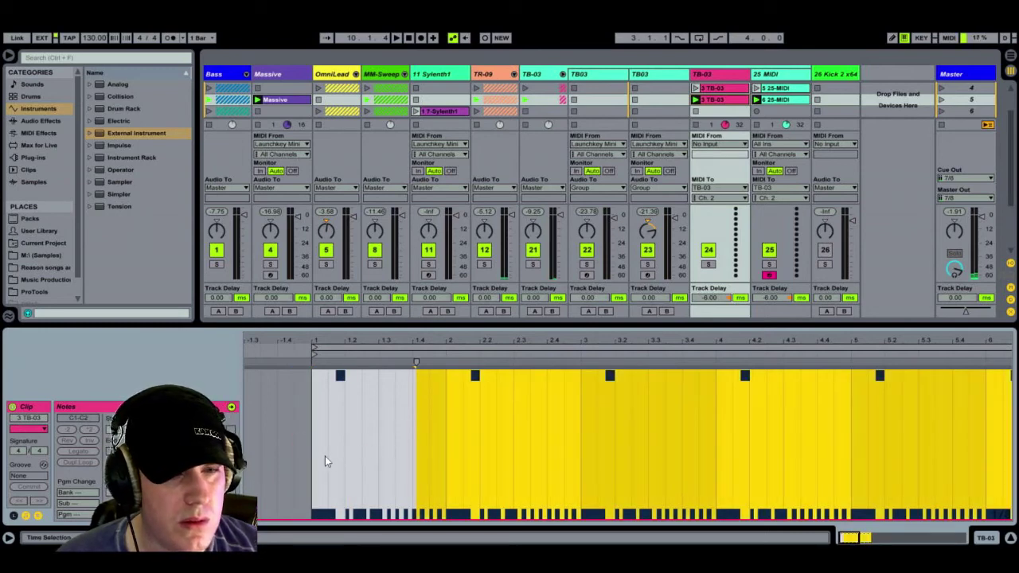
pyautogui.hotkey('shift', 'Home')
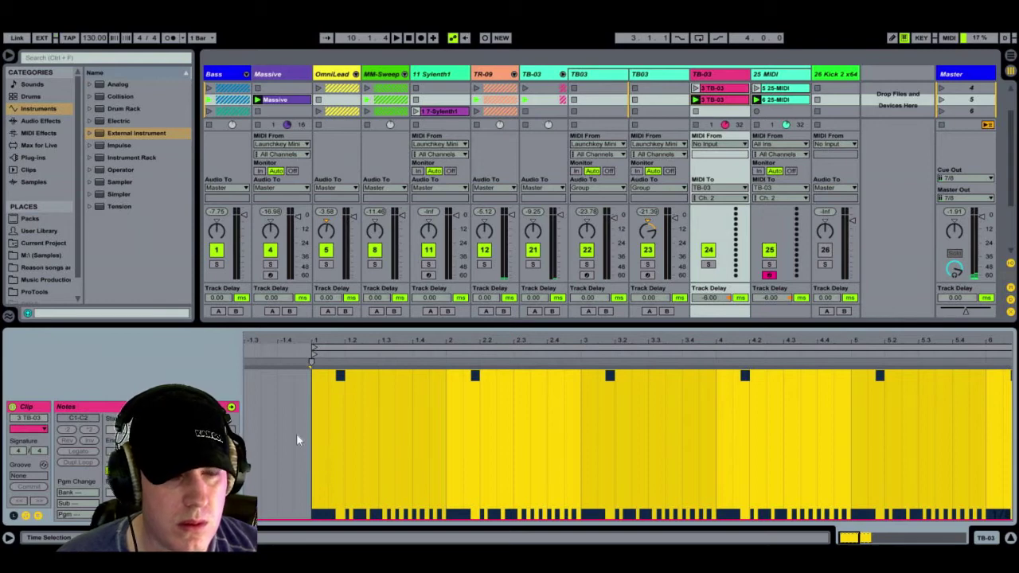
pyautogui.click(297, 434)
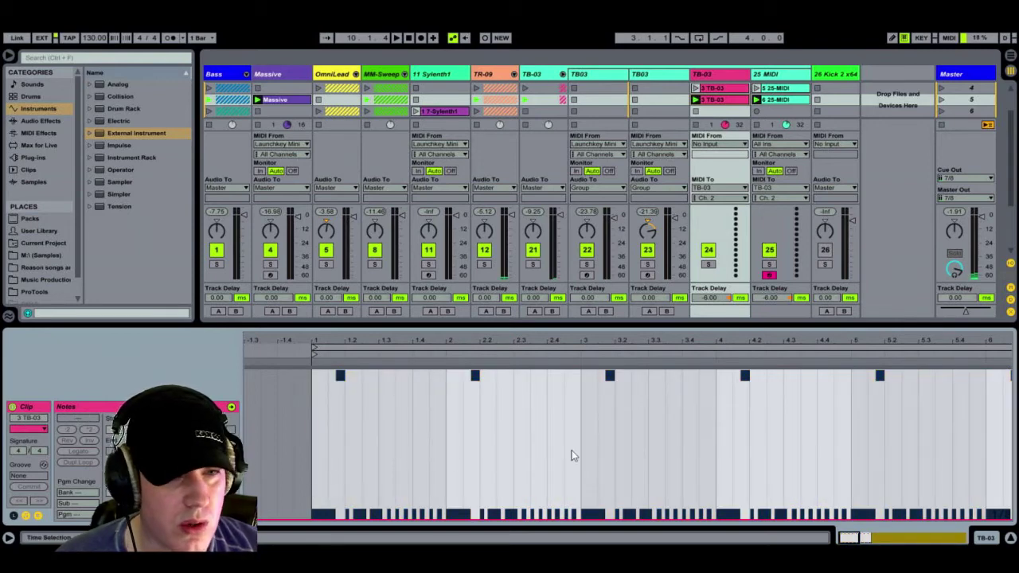
# - Check the scene 5 TB-03 clip's controller list for other envelopes and bring controller 74 back into view
pyautogui.click(524, 446)
pyautogui.click(141, 406)
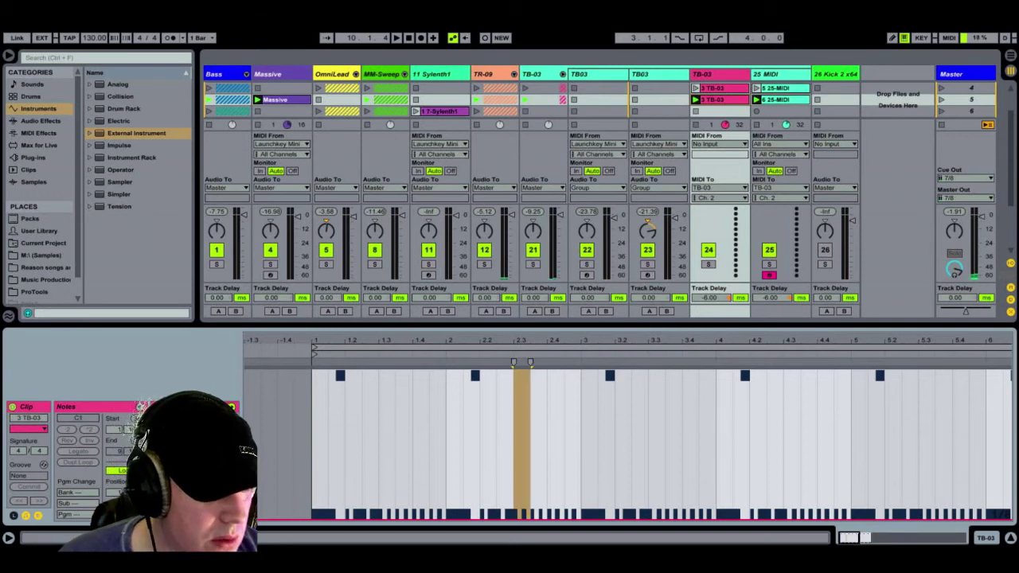
pyautogui.click(216, 238)
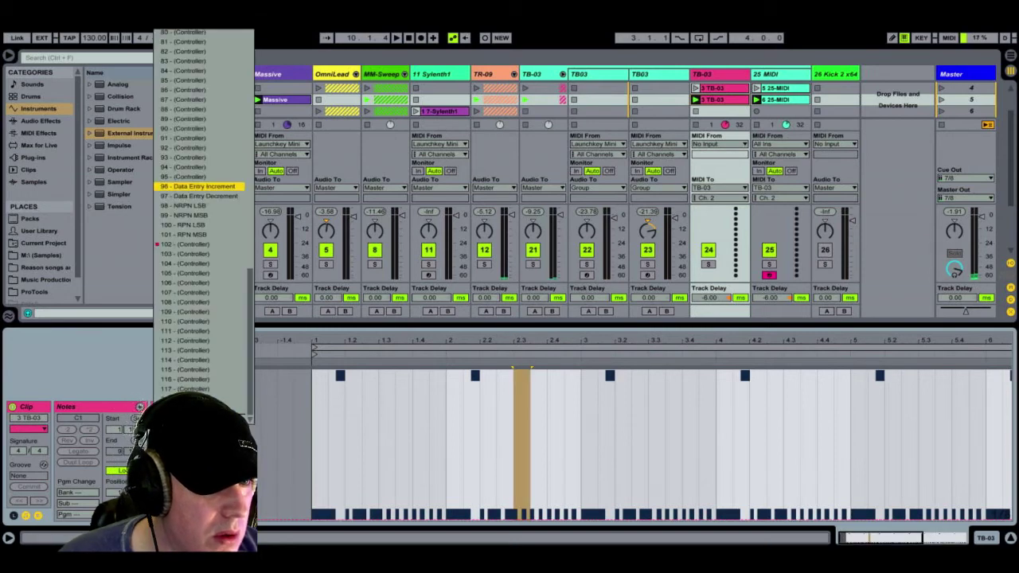
pyautogui.scroll(5, 220, 188)
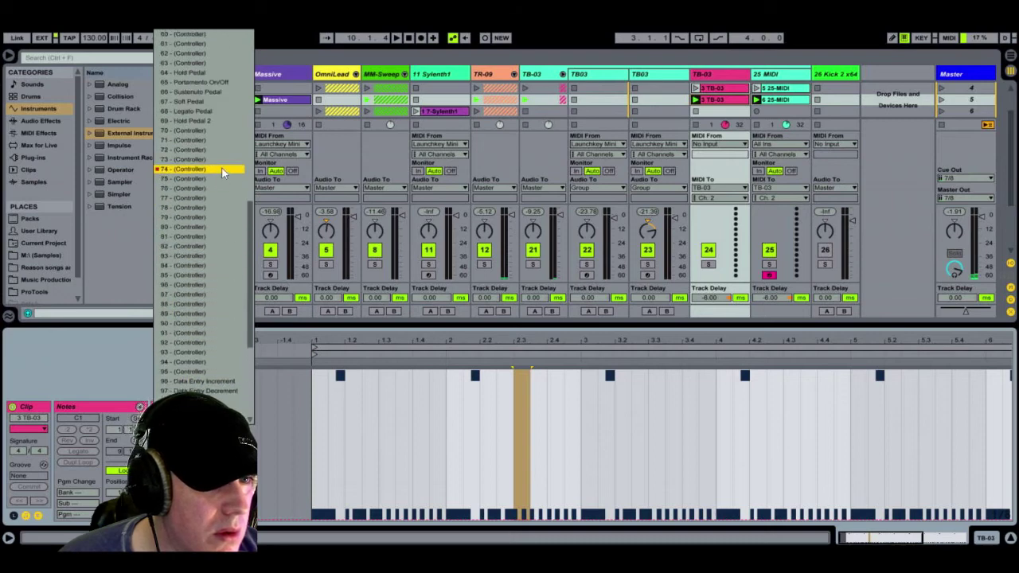
pyautogui.click(223, 170)
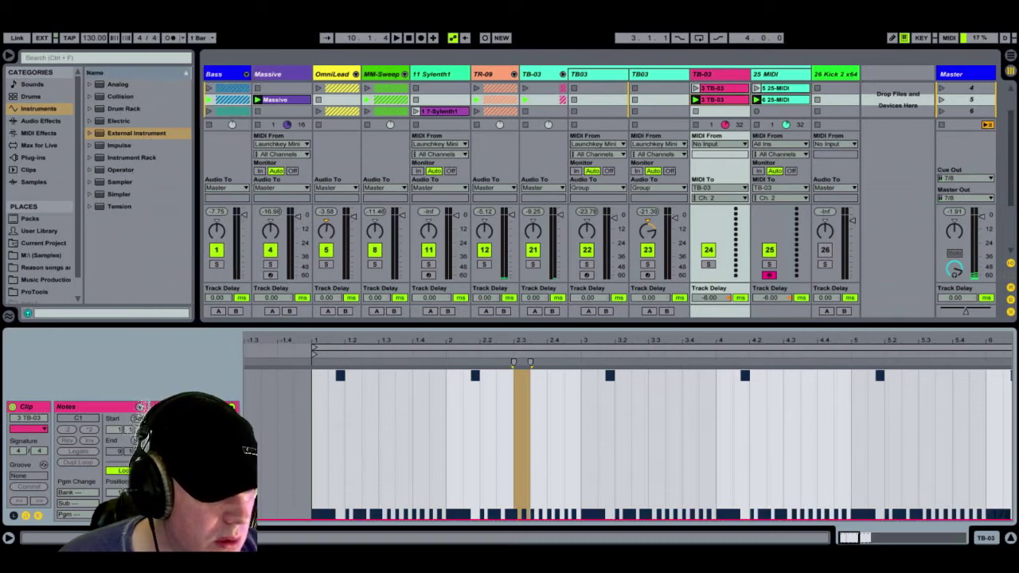
pyautogui.click(199, 444)
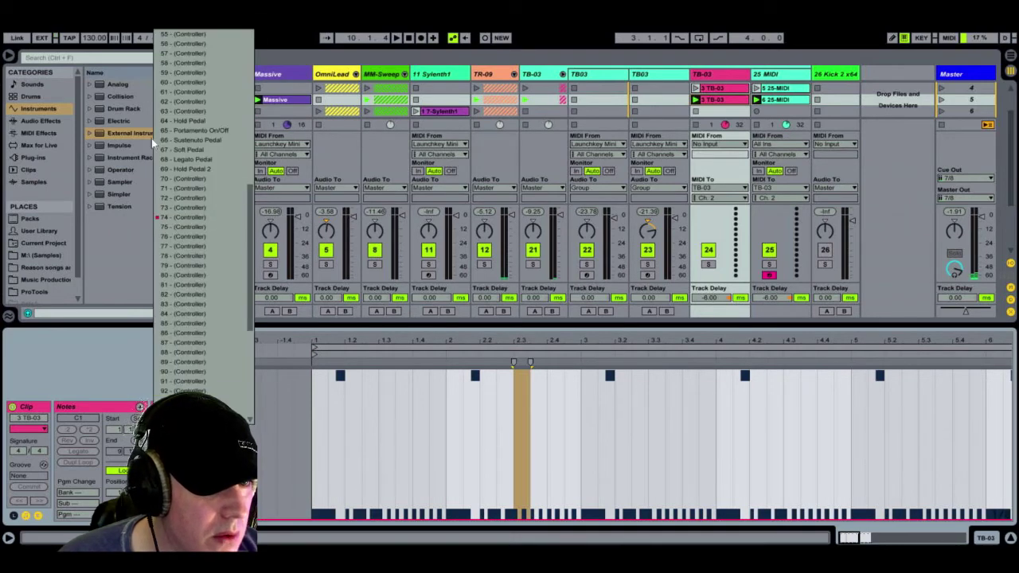
pyautogui.click(175, 224)
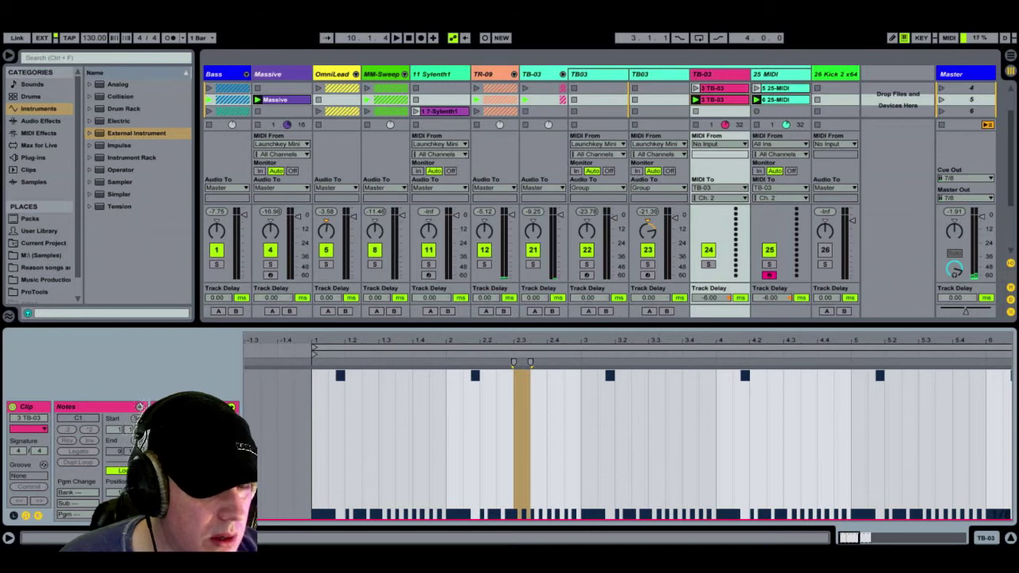
pyautogui.click(391, 444)
pyautogui.moveTo(420, 423); pyautogui.dragTo(464, 426)
pyautogui.click(768, 487)
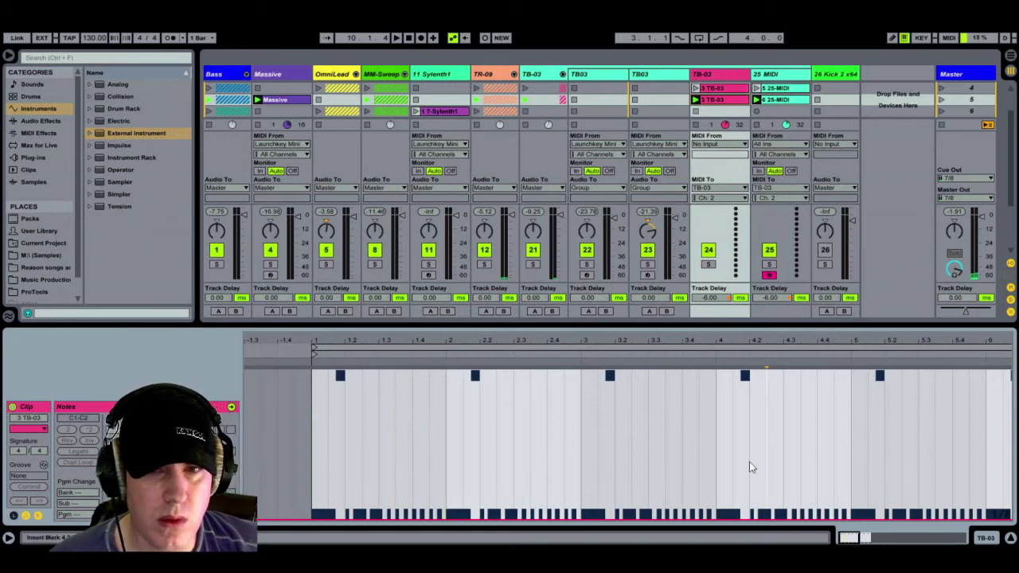
# - Delete the scene 5 clip on TB-03 track 24 and clear the controller envelope in its scene 4 clip
pyautogui.click(708, 101)
pyautogui.press('Delete')
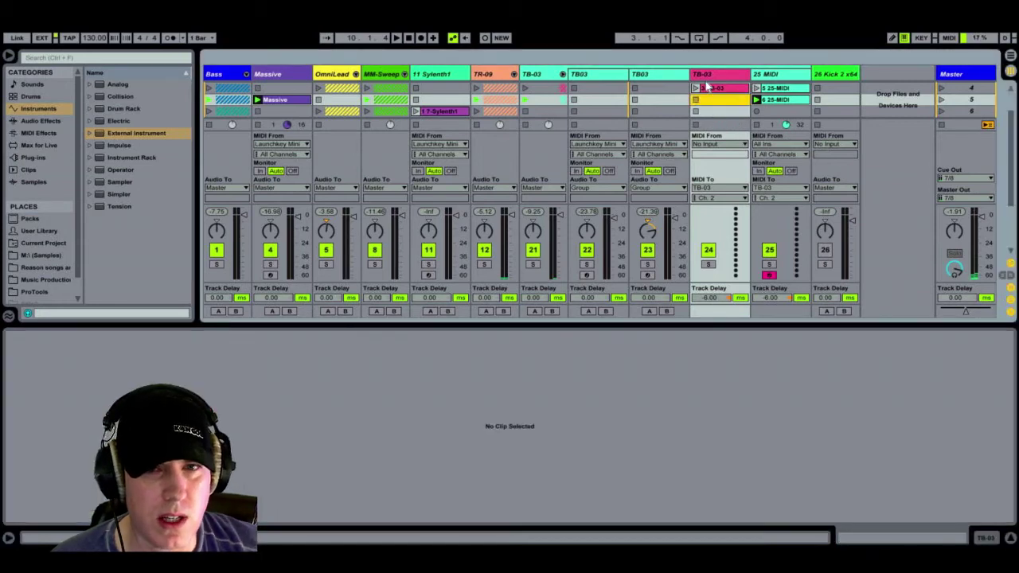
pyautogui.rightClick(706, 88)
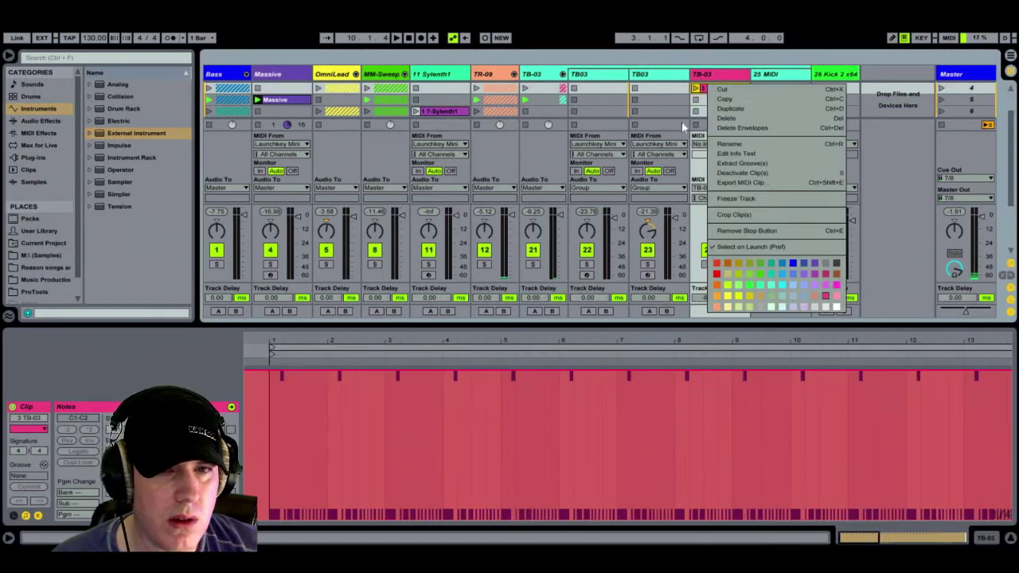
pyautogui.click(706, 103)
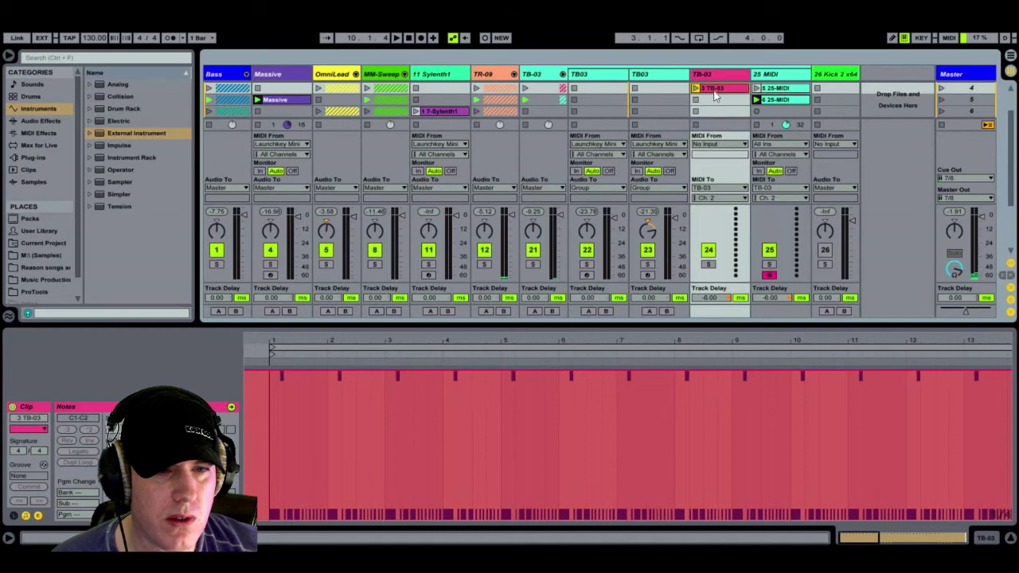
pyautogui.click(432, 396)
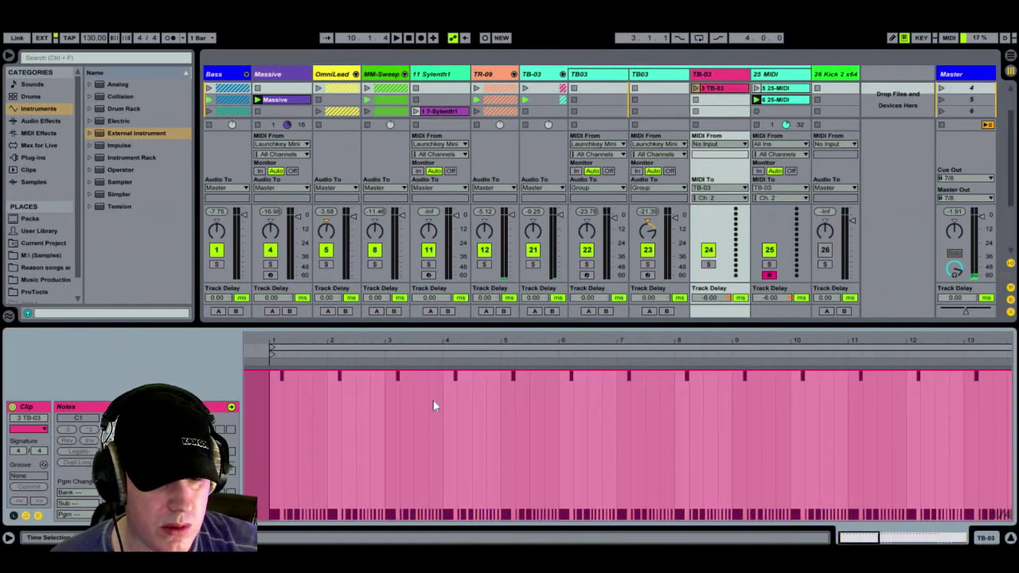
pyautogui.click(436, 414)
# - Duplicate the scene 4 clip on TB-03 track 24 into the scene 5 slot below it
pyautogui.click(709, 89)
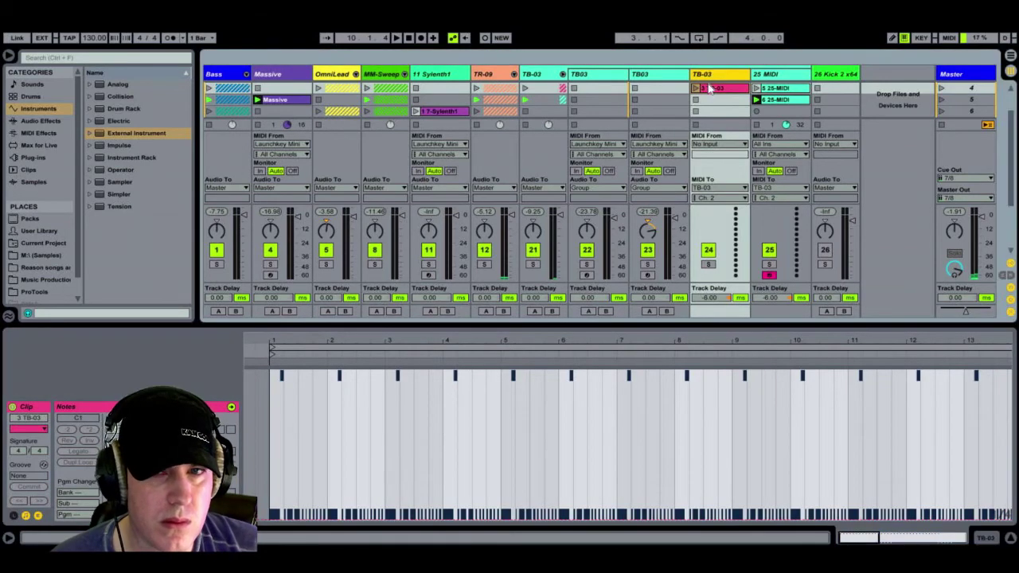
pyautogui.rightClick(709, 89)
pyautogui.click(746, 112)
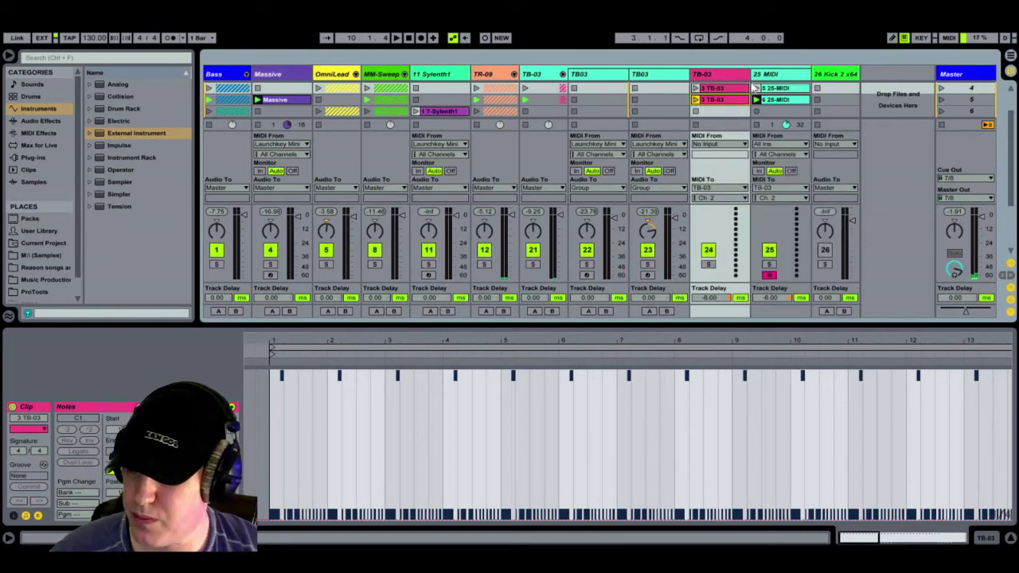
# - Play the set through its scenes and bring up the controller envelopes of track 25's MIDI clips
pyautogui.click(755, 89)
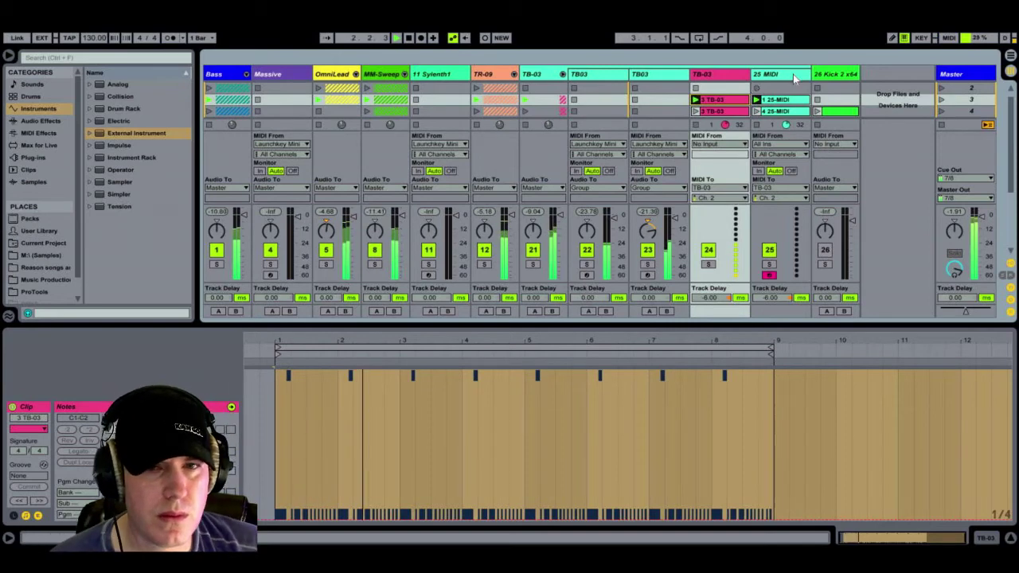
pyautogui.click(779, 100)
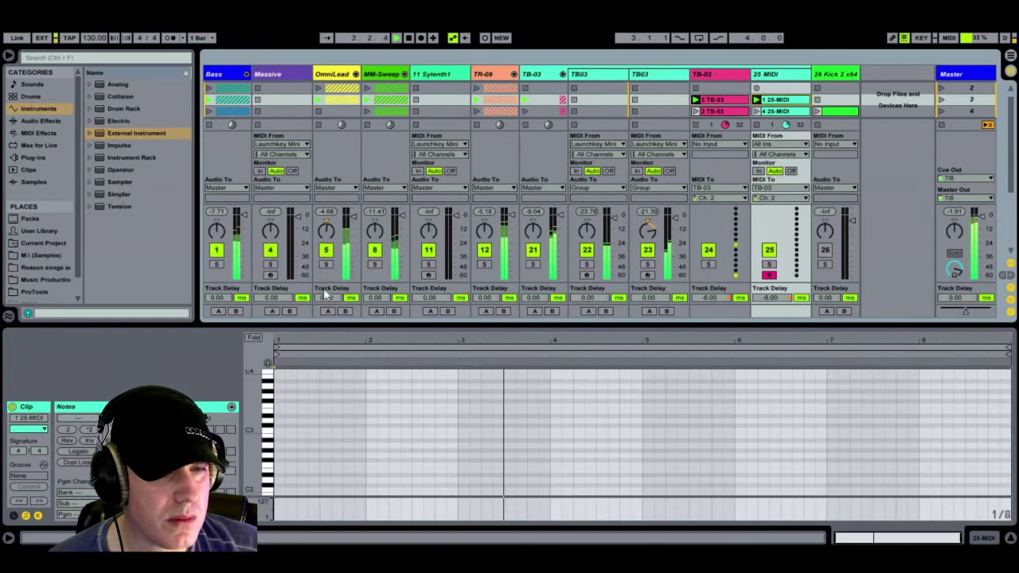
pyautogui.hotkey('alt', 'e')
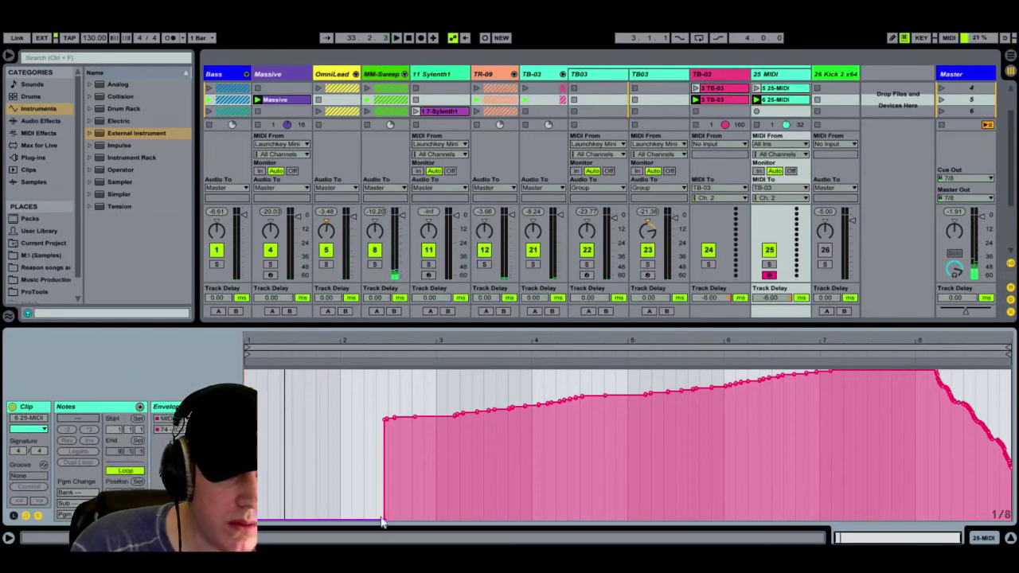
# - Raise the start of the controller 74 envelope in the 6 25-MIDI clip to 63 at bar 1 and play it back
pyautogui.moveTo(383, 523)
pyautogui.mouseDown()
pyautogui.moveTo(278, 439)
pyautogui.moveTo(231, 436)
pyautogui.mouseUp()
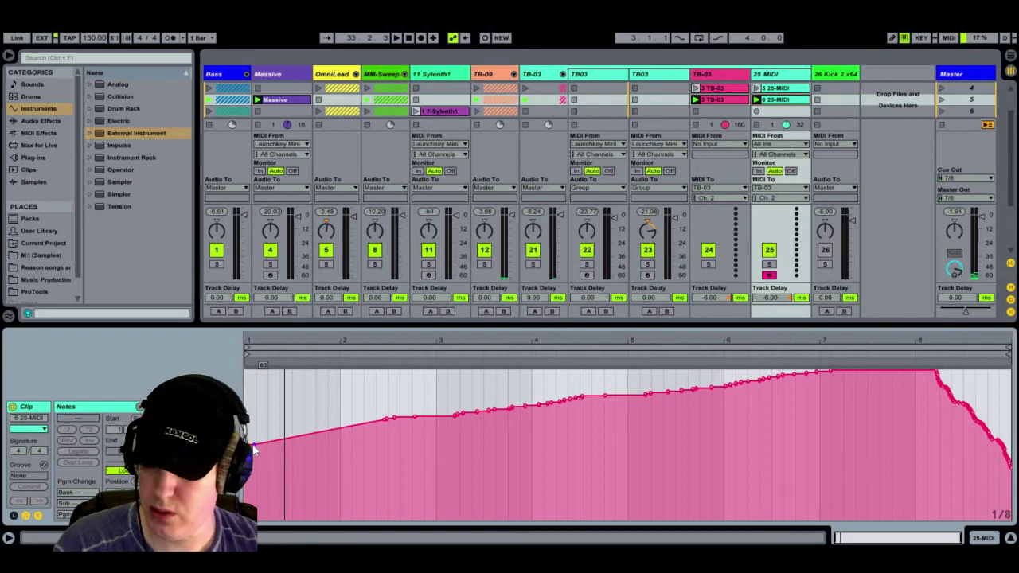
pyautogui.press('space')
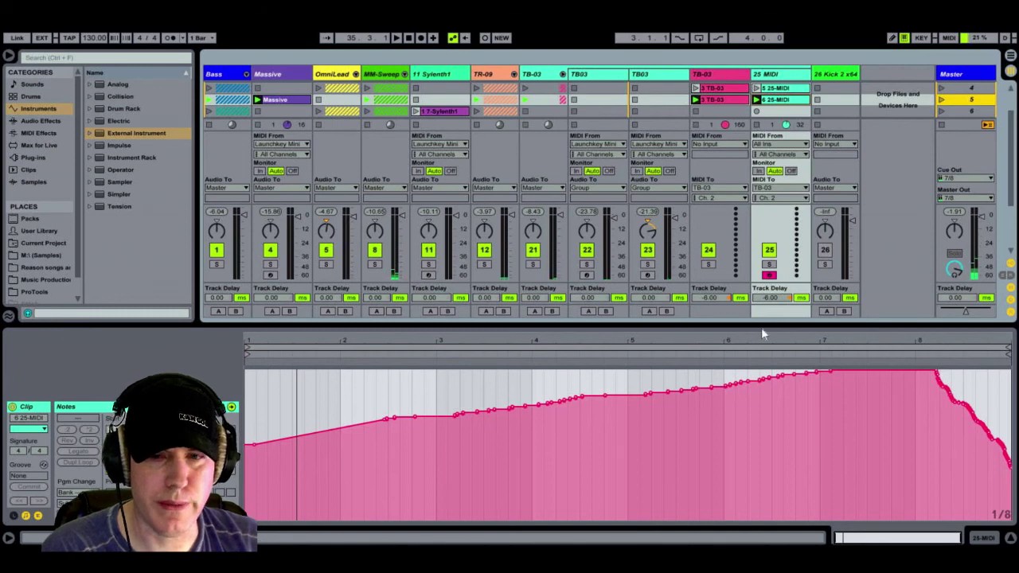
# - Enlarge the session grid to show more scenes and fold the TB-03 and TR-09 groups, viewing the TR-09 tracks in between
pyautogui.moveTo(762, 335); pyautogui.dragTo(784, 410)
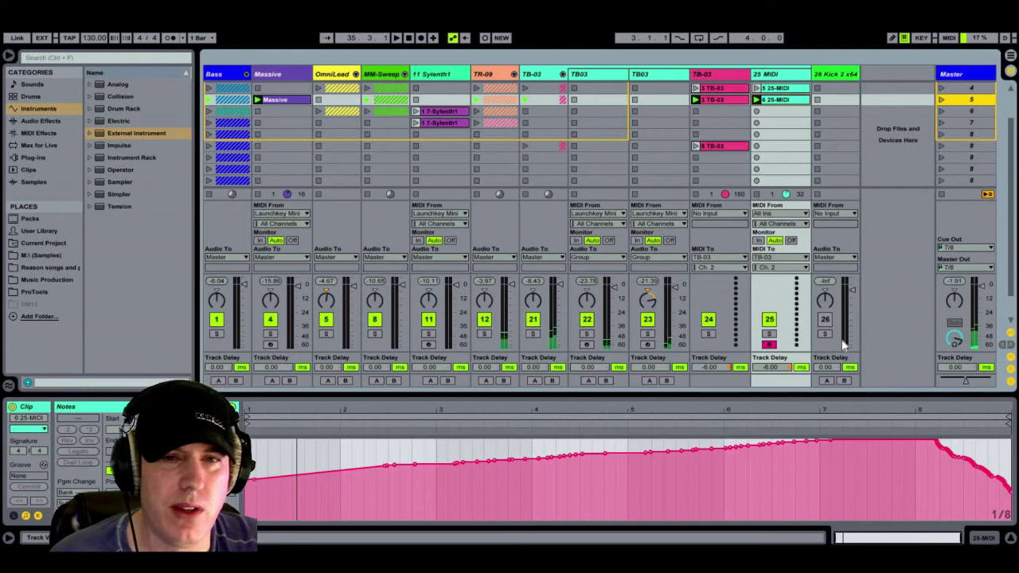
pyautogui.click(562, 75)
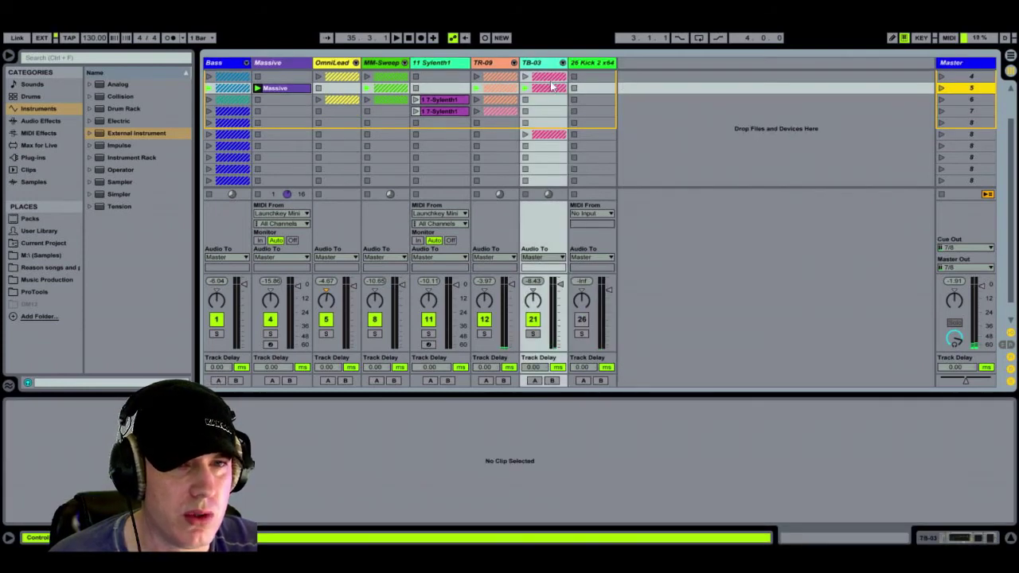
pyautogui.click(514, 63)
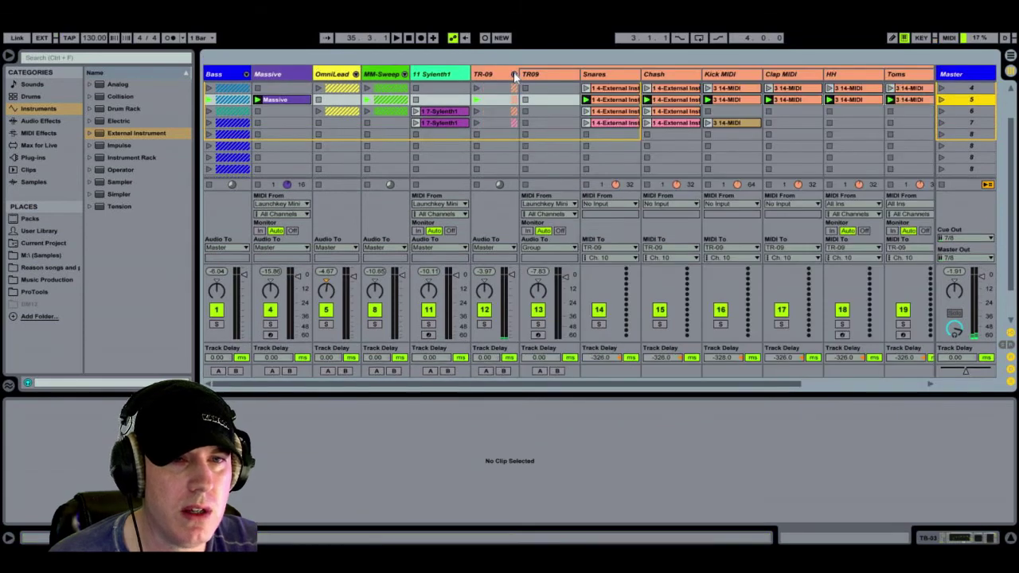
pyautogui.click(513, 72)
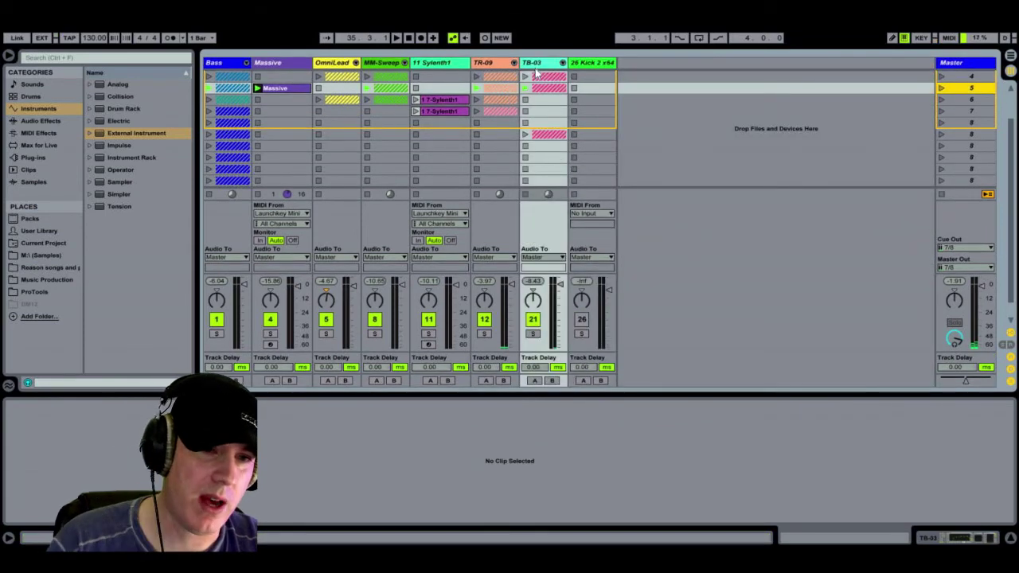